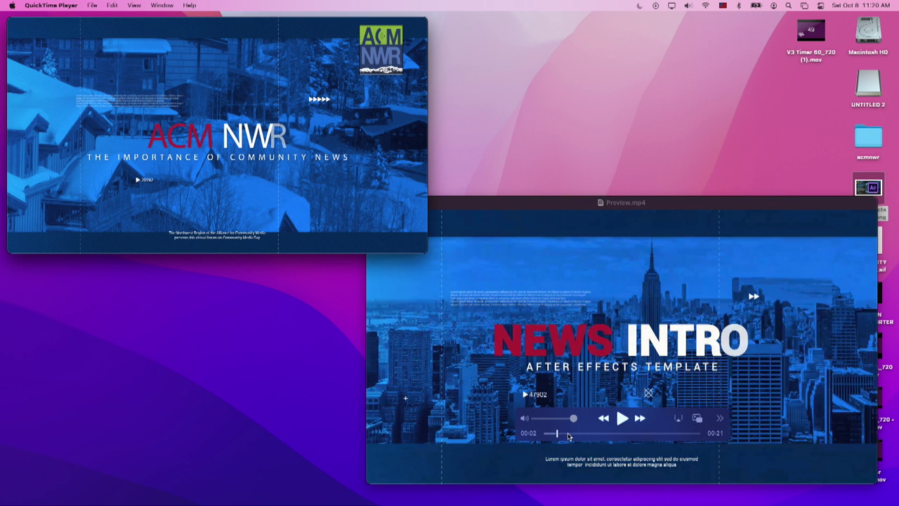
# - Compare playback of the Preview.mp4 template video with the finished FINAL.mov
pyautogui.click(568, 434)
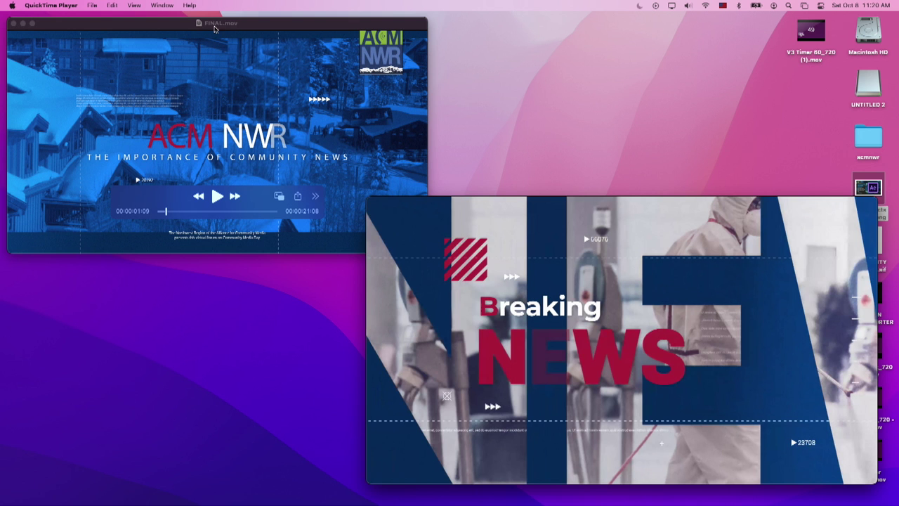
pyautogui.click(201, 47)
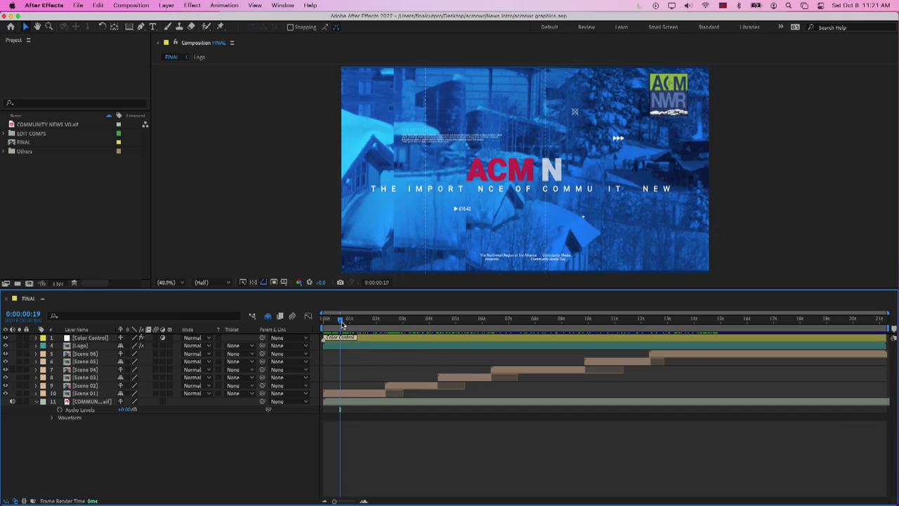
# - Switch to After Effects, scrub the start of the FINAL composition and step through its scene layers from Scene 01 to Scene 05
pyautogui.moveTo(344, 325)
pyautogui.mouseDown()
pyautogui.moveTo(368, 325)
pyautogui.moveTo(360, 325)
pyautogui.mouseUp()
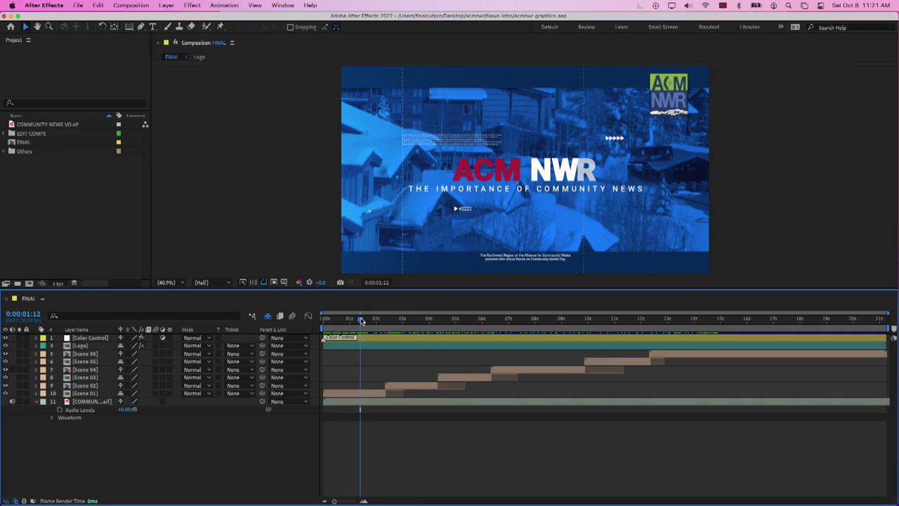
pyautogui.click(366, 394)
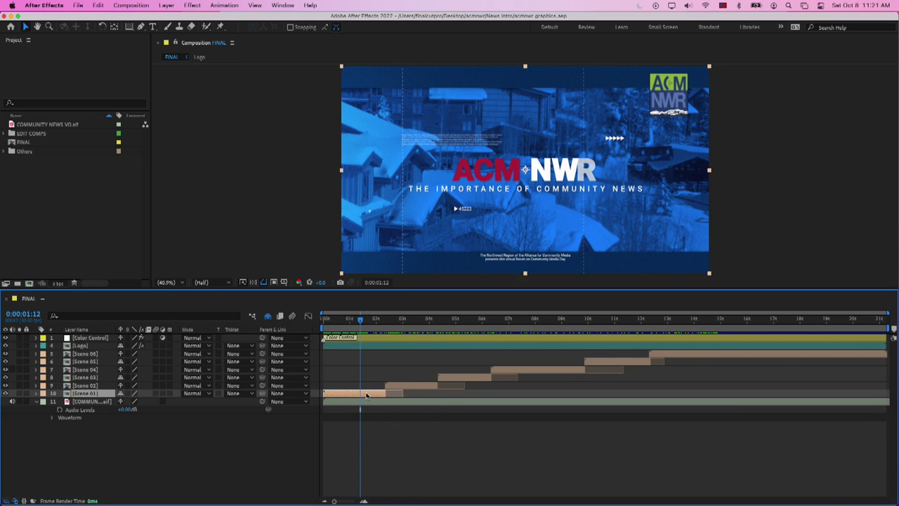
pyautogui.click(405, 386)
pyautogui.click(461, 378)
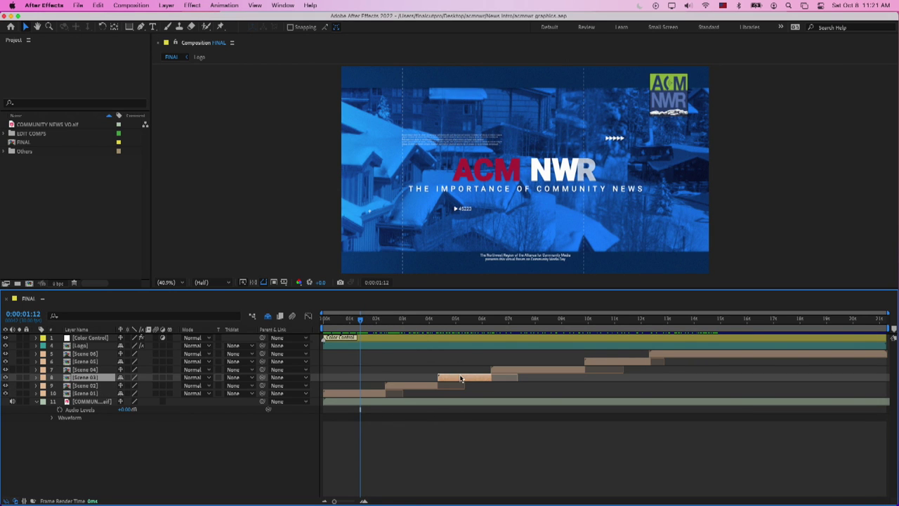
pyautogui.click(515, 371)
pyautogui.click(601, 365)
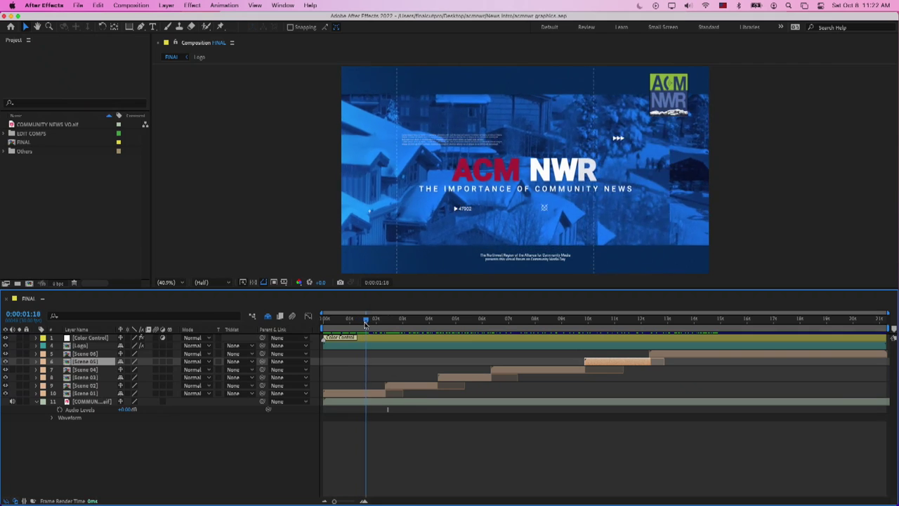
# - Preview the title animation in the first two seconds of the FINAL composition
pyautogui.press('space')
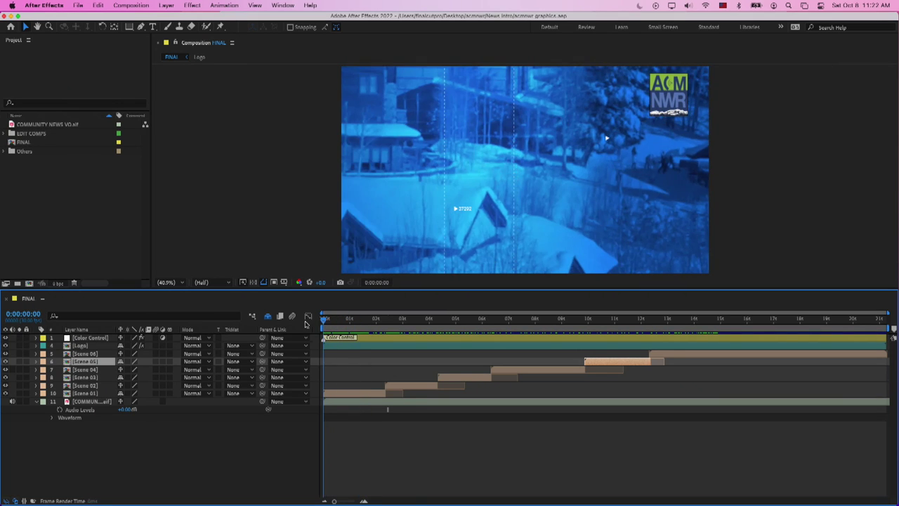
pyautogui.moveTo(324, 322); pyautogui.dragTo(379, 324)
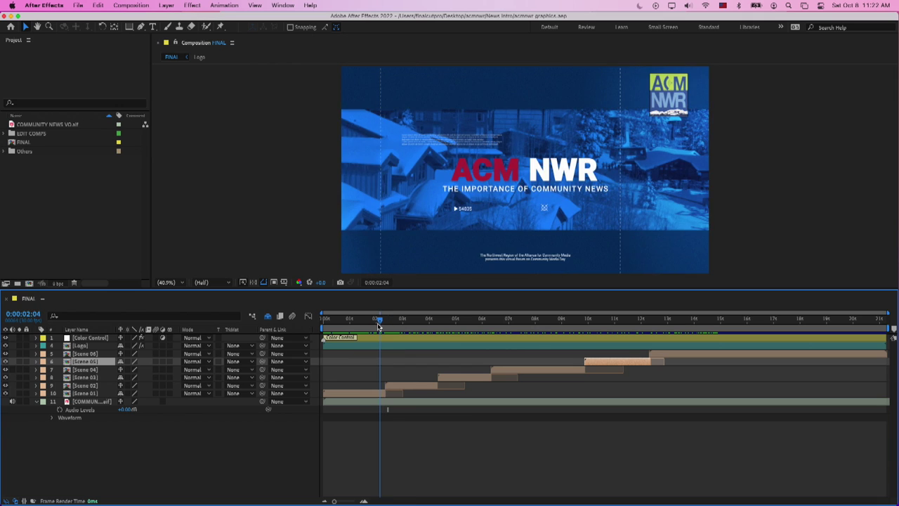
pyautogui.moveTo(384, 326); pyautogui.dragTo(340, 330)
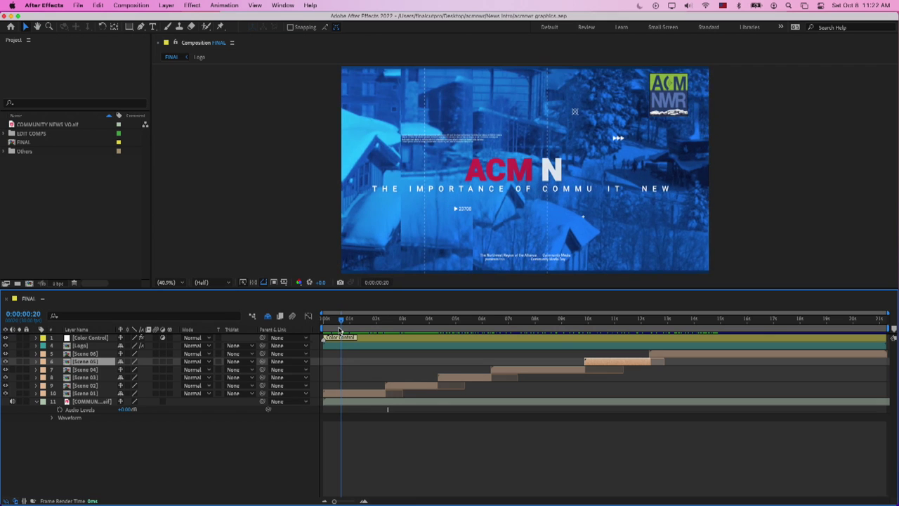
# - Open the Scene 01 composition and select its text and placeholder layers
pyautogui.doubleClick(343, 394)
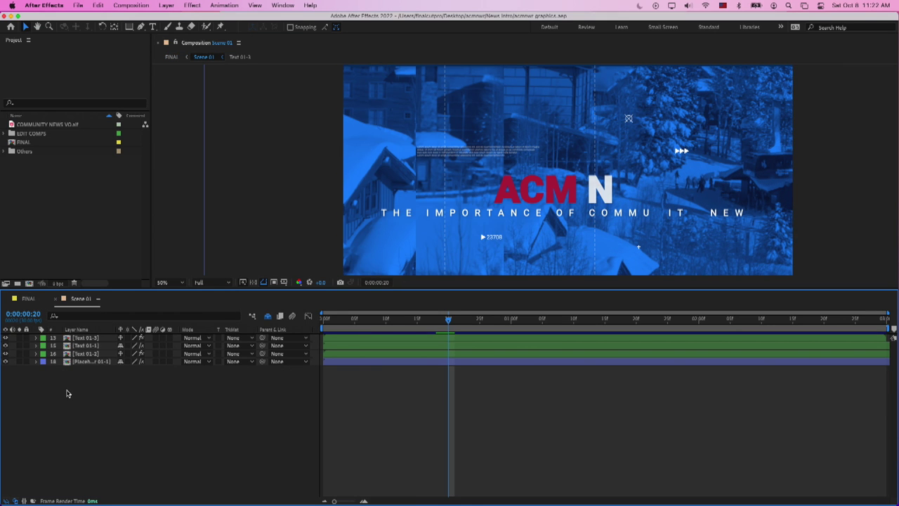
pyautogui.click(87, 338)
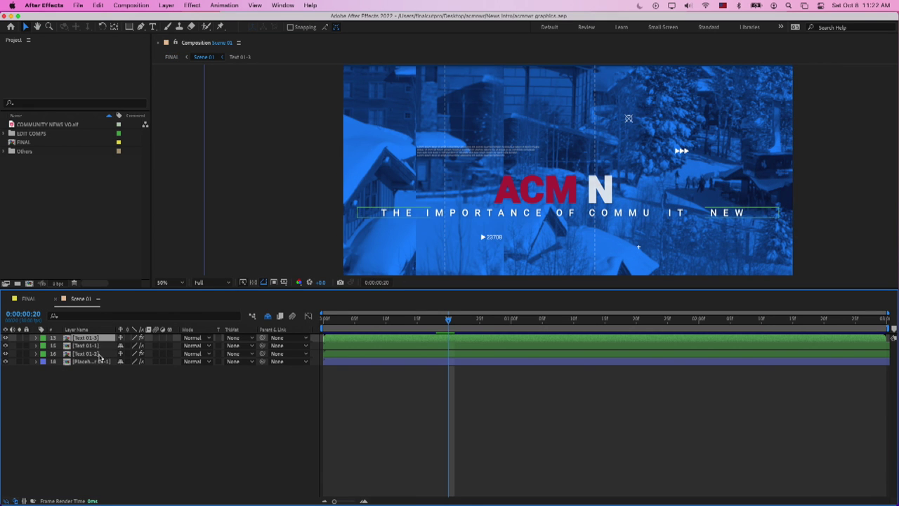
pyautogui.keyDown('shift'); pyautogui.click(98, 361); pyautogui.keyUp('shift')
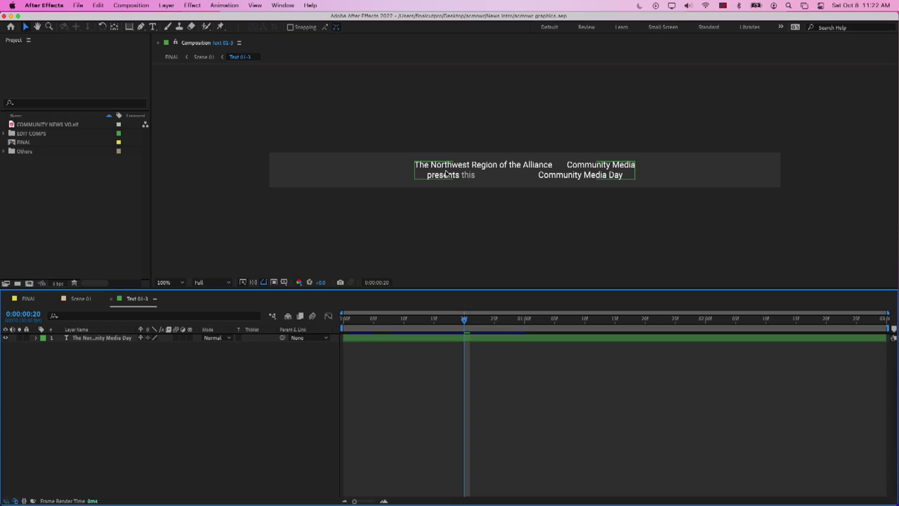
# - Inspect the text layer inside the nested Text 01-3 composition, and close that composition to return to Scene 01
pyautogui.click(445, 171)
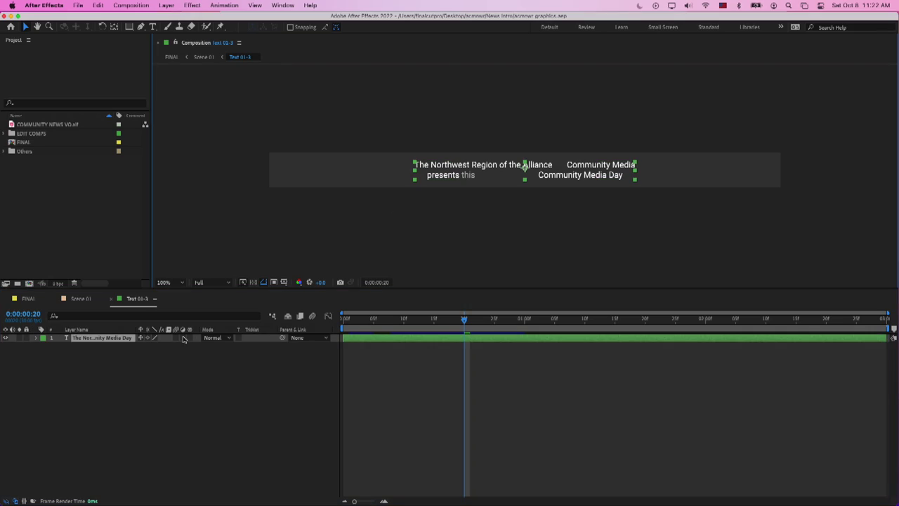
pyautogui.click(110, 359)
pyautogui.click(105, 341)
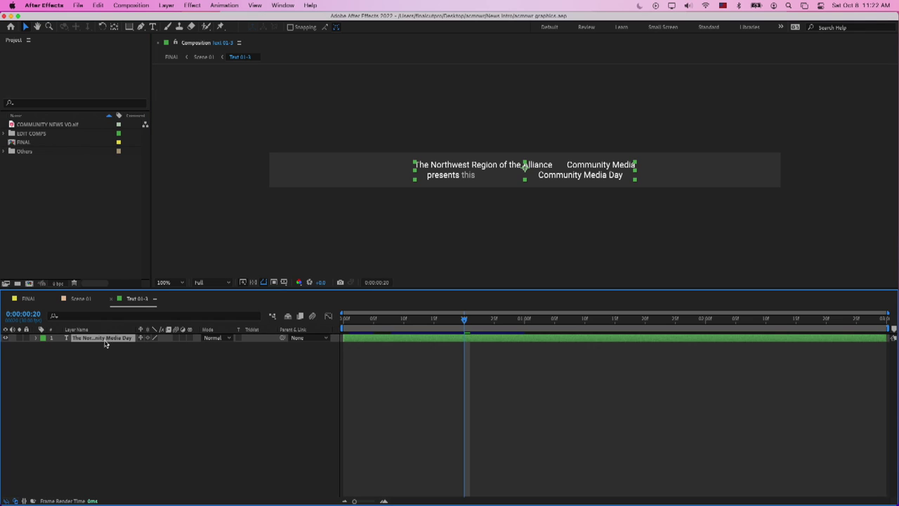
pyautogui.click(148, 374)
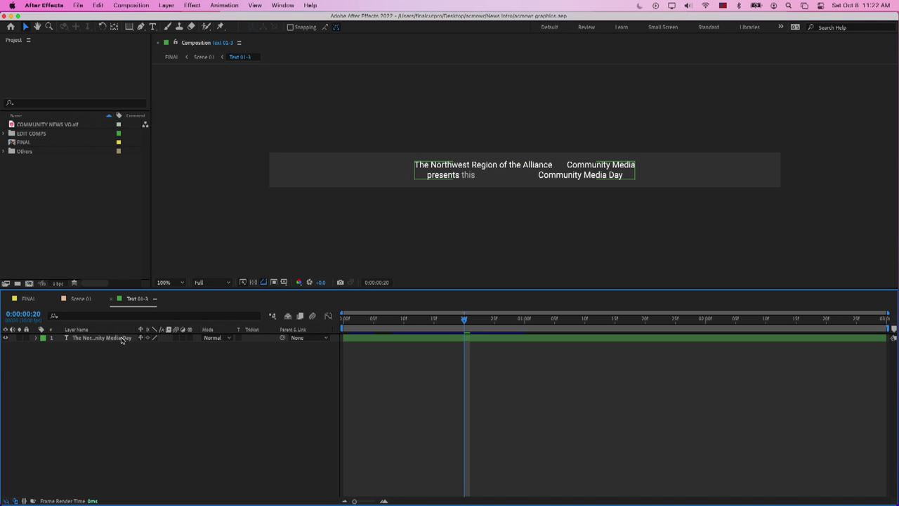
pyautogui.click(111, 300)
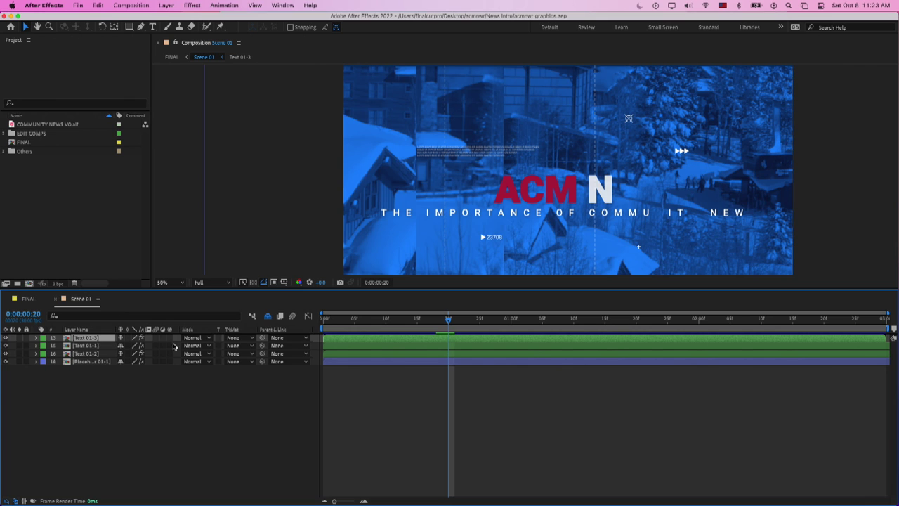
# - Reveal all shy layers in Scene 01 to examine its full layer stack, and hide them again
pyautogui.click(159, 394)
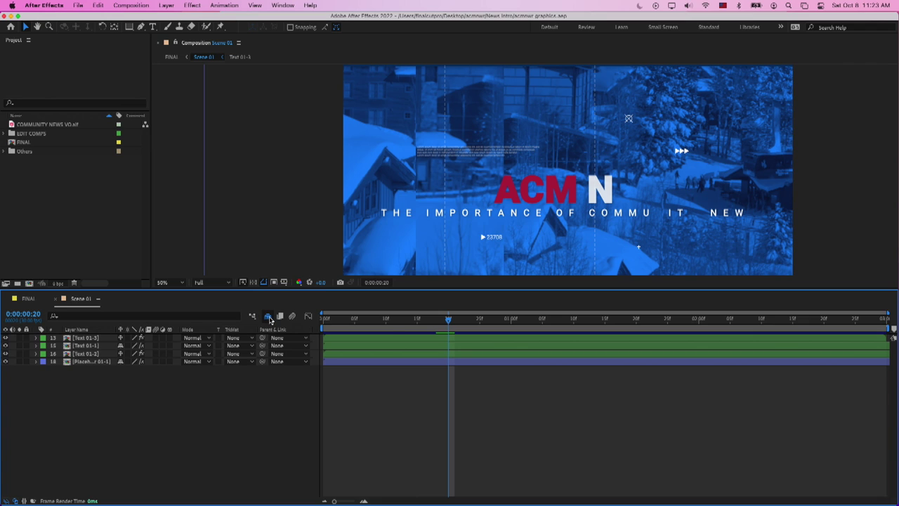
pyautogui.click(270, 320)
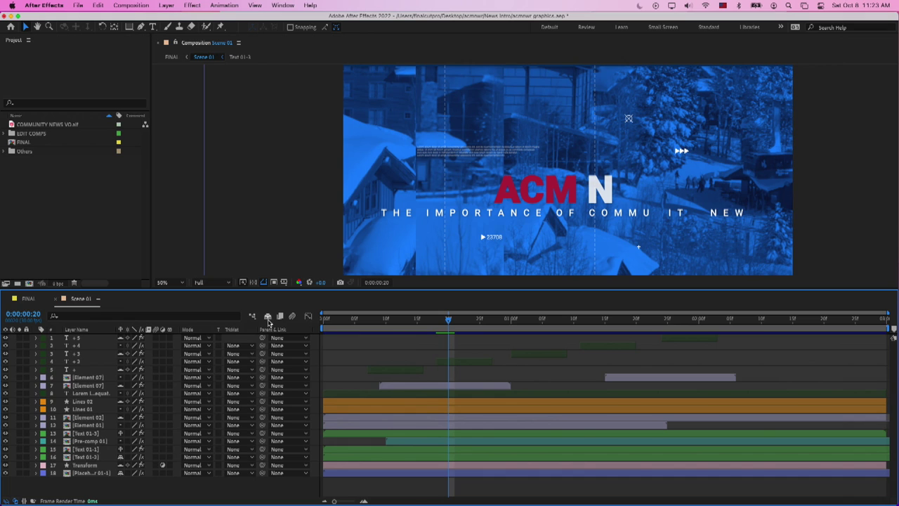
pyautogui.click(267, 318)
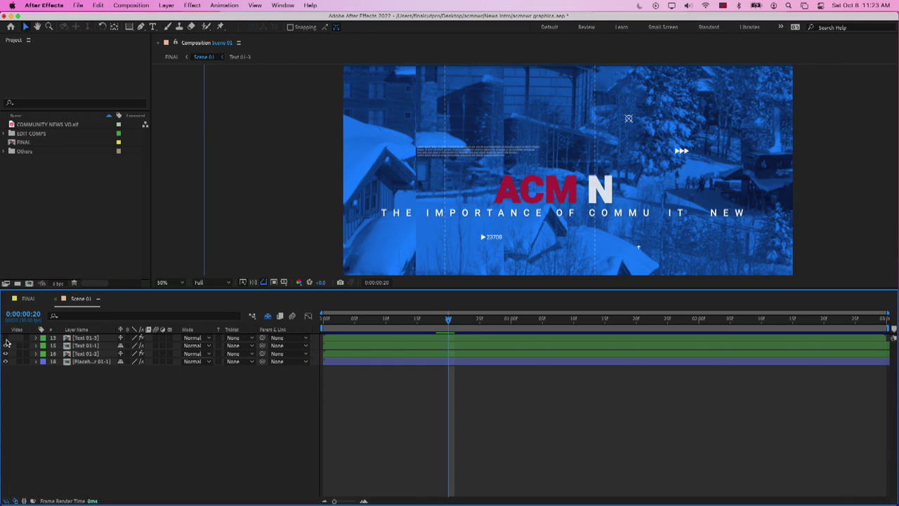
# - Switch off the visibility of the three text layers and the placeholder layer in Scene 01, and select all layers
pyautogui.moveTo(6, 342); pyautogui.dragTo(6, 362)
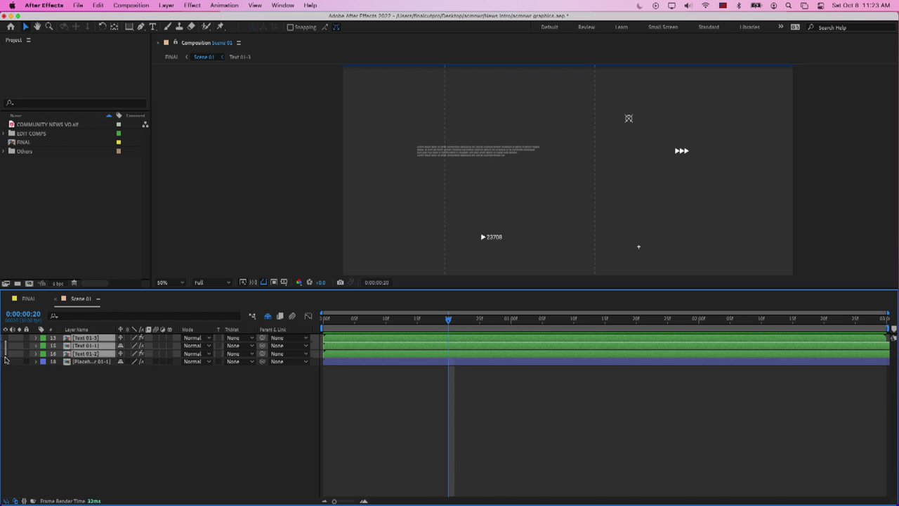
pyautogui.press('super+a')
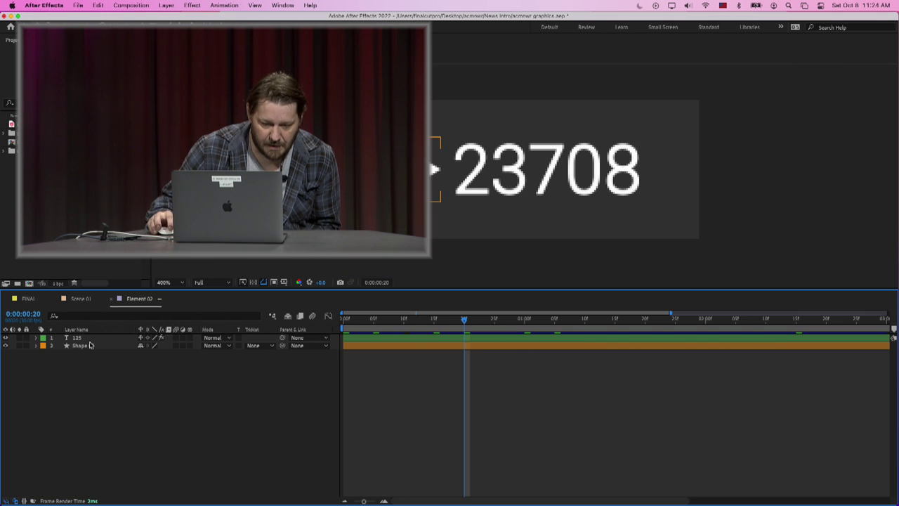
# - Scrub the number text layer in the Element 02 composition and show its Posterize Time effect settings
pyautogui.click(373, 340)
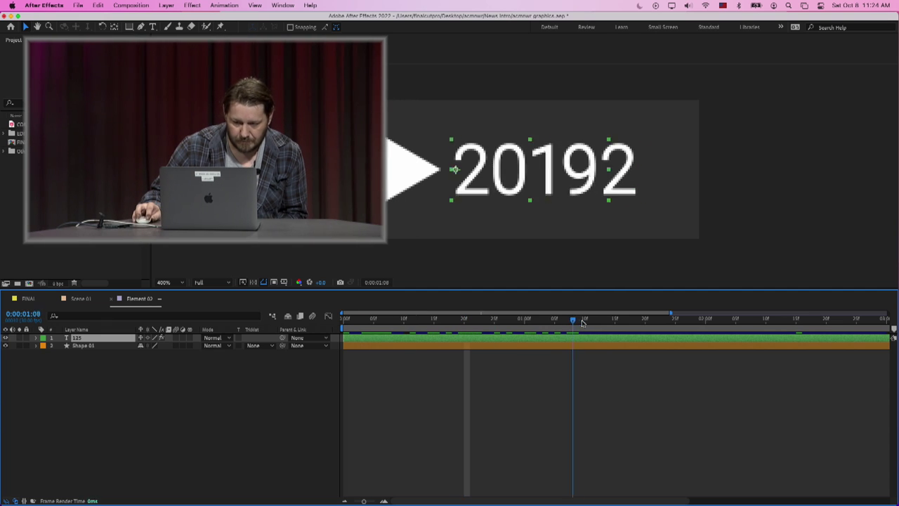
pyautogui.moveTo(572, 323); pyautogui.dragTo(433, 323)
pyautogui.moveTo(494, 328); pyautogui.dragTo(445, 321)
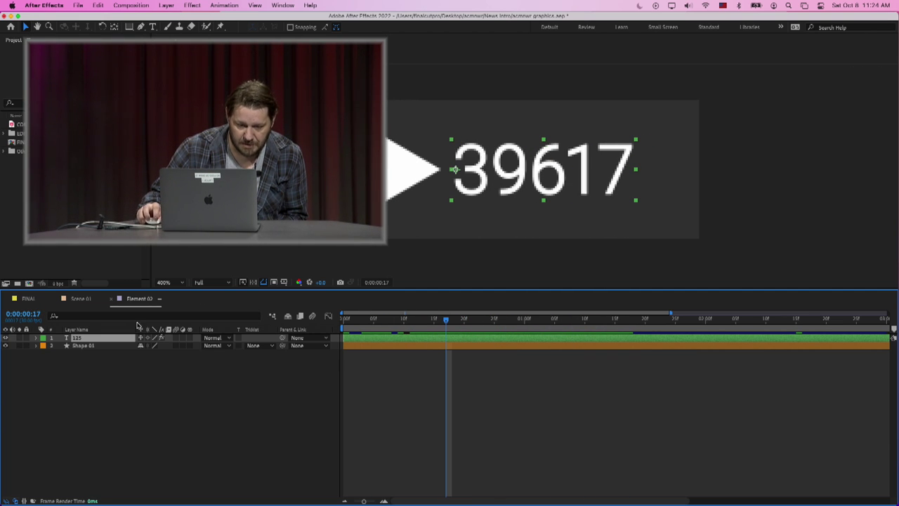
pyautogui.click(282, 5)
pyautogui.click(299, 338)
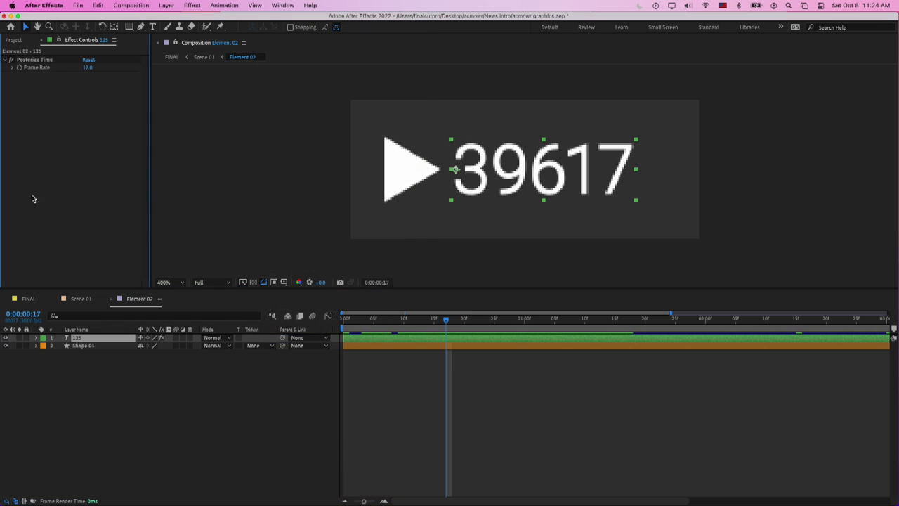
pyautogui.click(35, 60)
pyautogui.moveTo(435, 323); pyautogui.dragTo(470, 321)
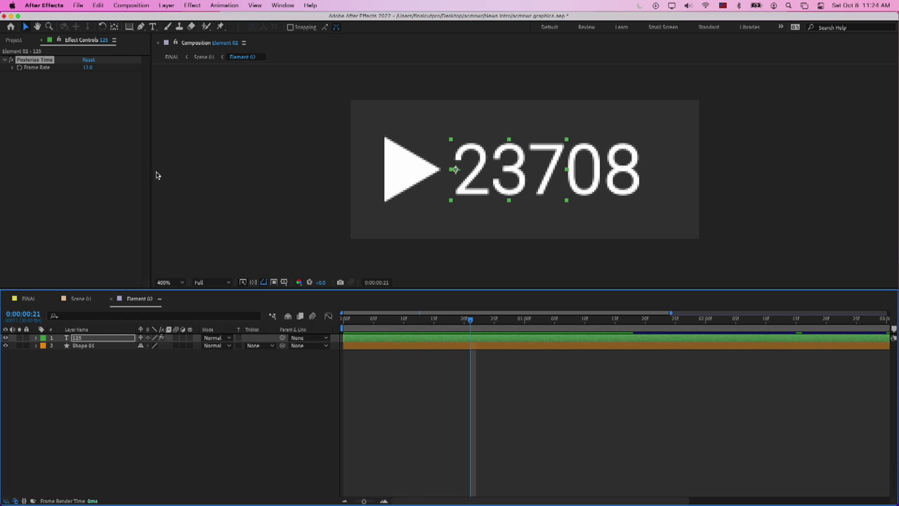
# - Disable the Posterize Time effect on the number text, preview the counter animation, and enable the effect again
pyautogui.click(35, 61)
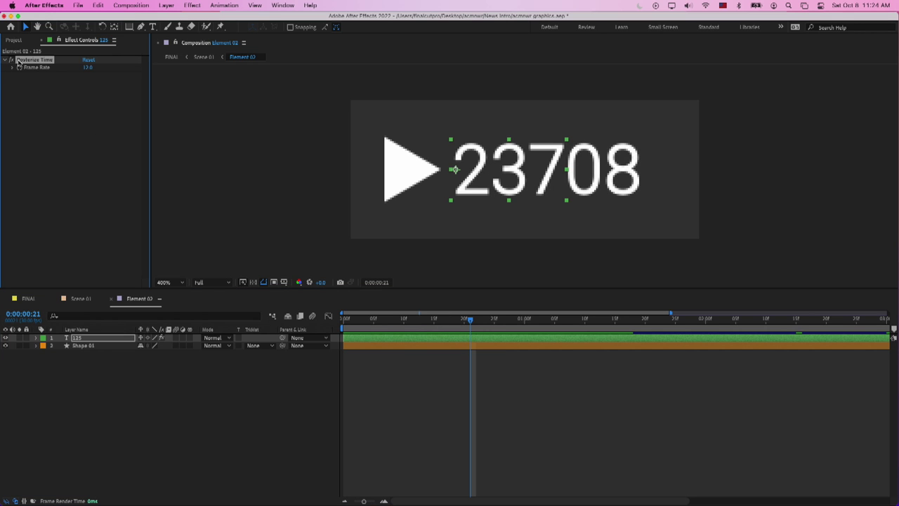
pyautogui.click(12, 60)
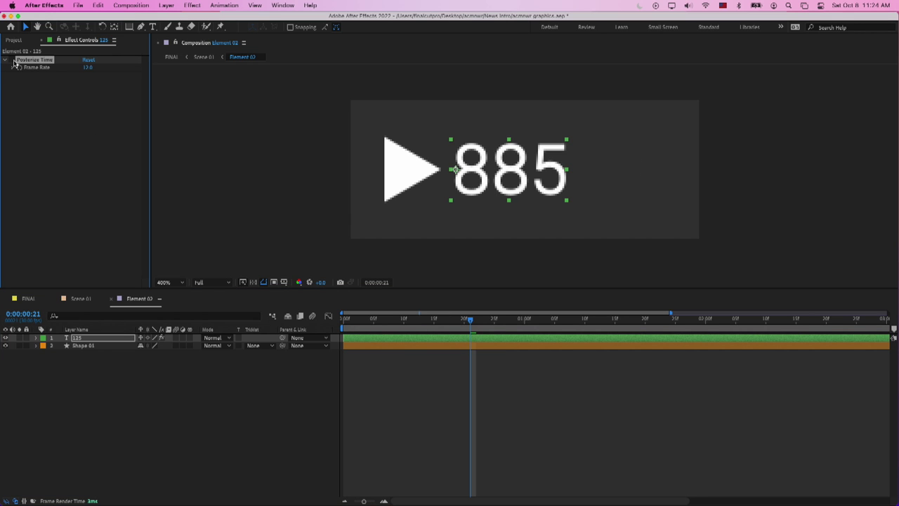
pyautogui.click(415, 323)
pyautogui.press('space')
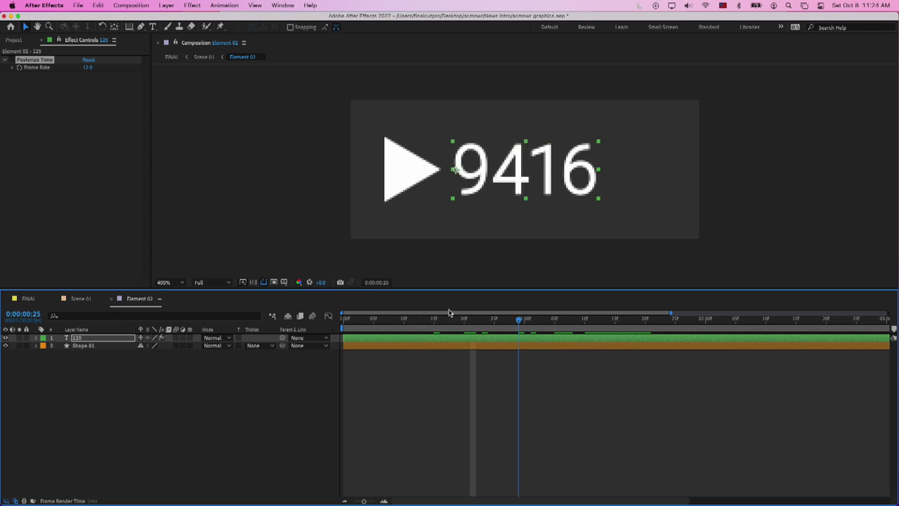
pyautogui.click(13, 60)
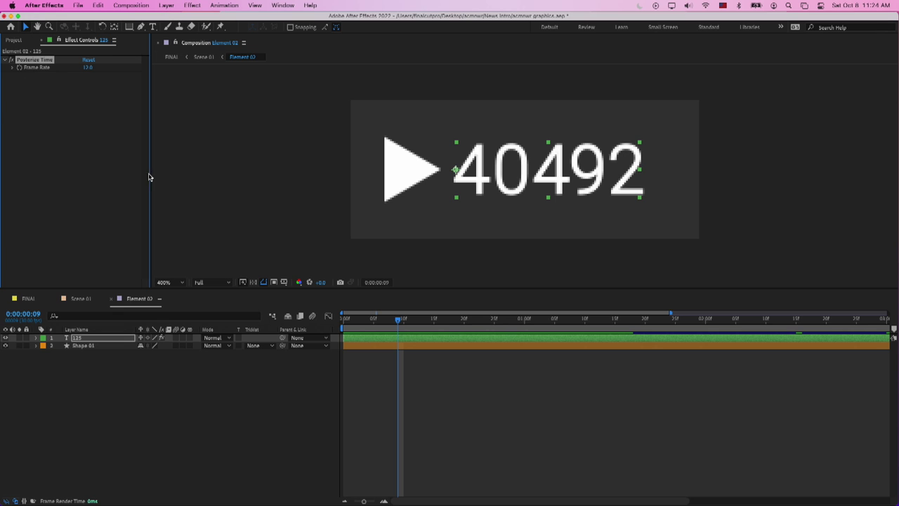
# - Close the Element 02 composition and return to FINAL to review its Color Control and Logo layers
pyautogui.click(111, 302)
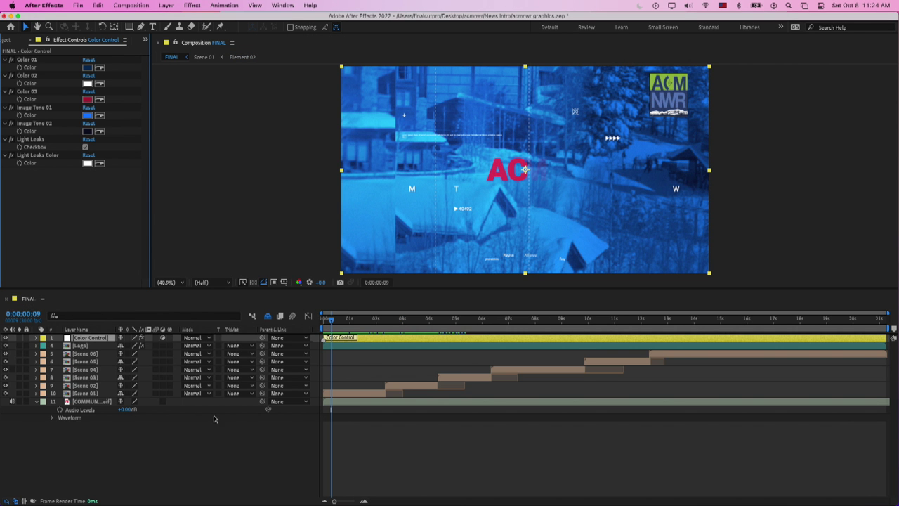
pyautogui.click(230, 441)
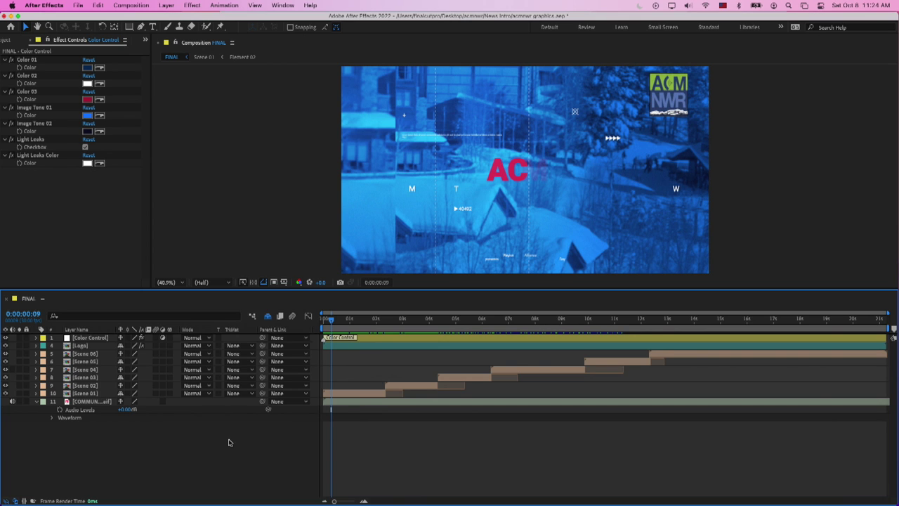
pyautogui.click(358, 348)
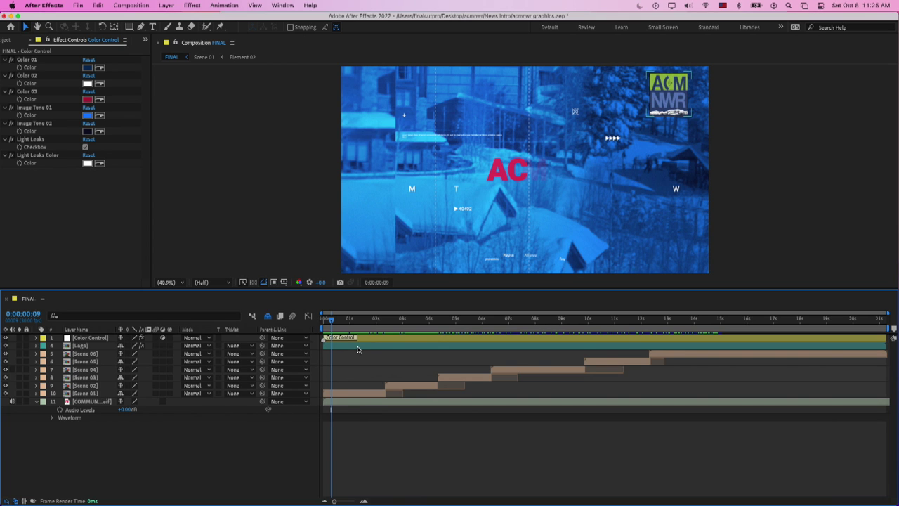
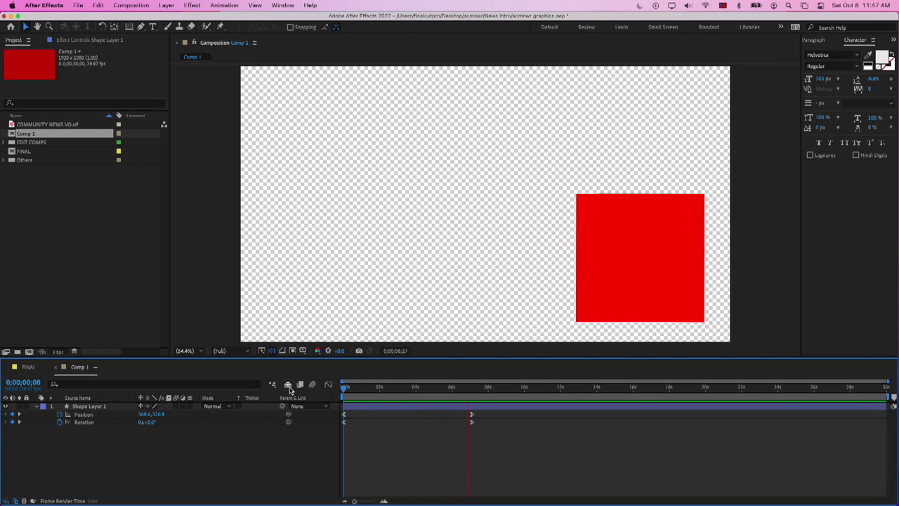
# - Preview the red square's position and rotation animation in Comp 1, and return to the first frame
pyautogui.press('space')
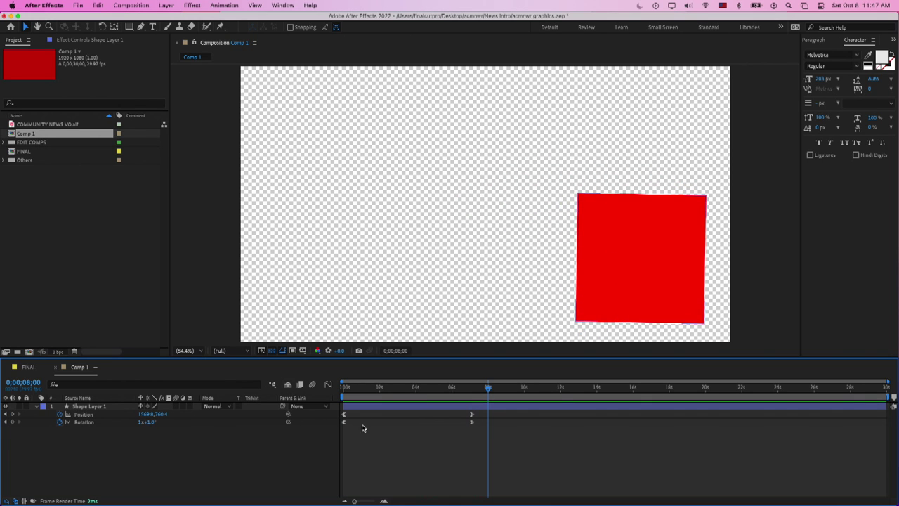
pyautogui.press('Home')
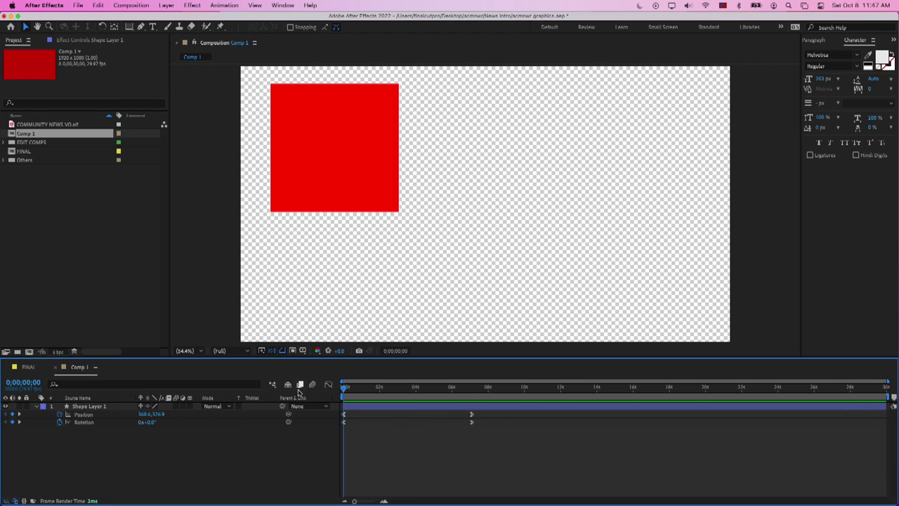
# - Preview the red square's animation in Comp 1, and start an opacity keyframe on the square at 0;00;10;26
pyautogui.press('space')
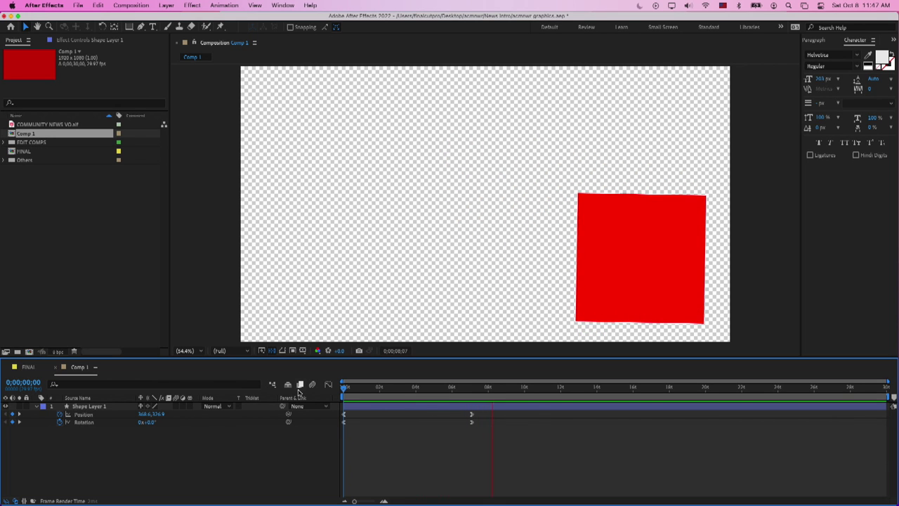
pyautogui.press('space')
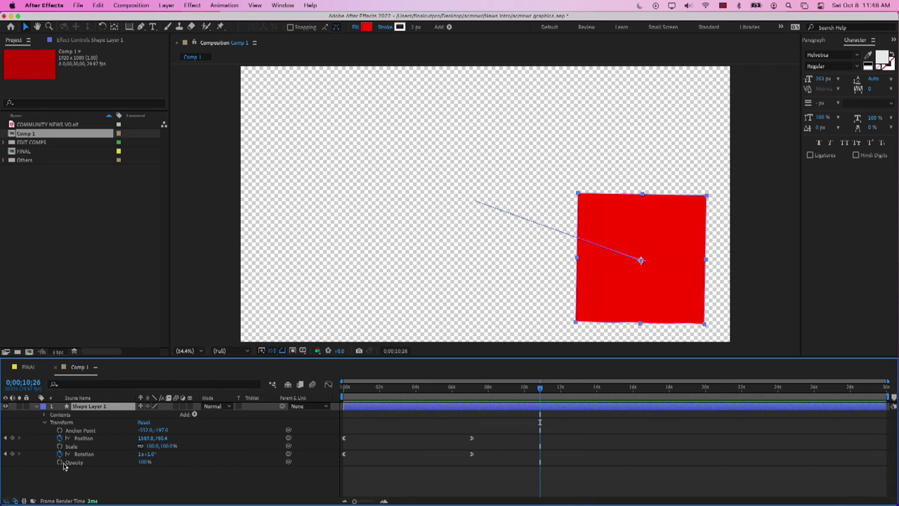
pyautogui.click(60, 462)
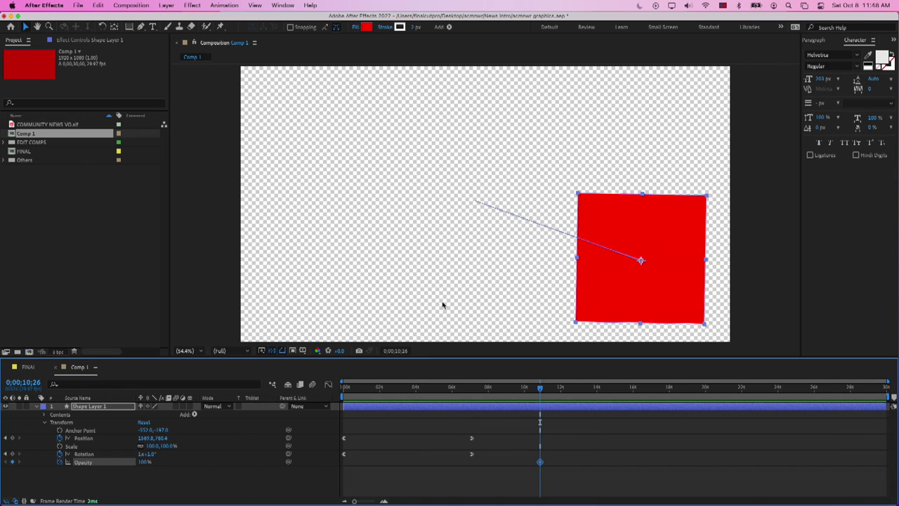
# - Try lowering the square's opacity to 80% at 0;00;10;26, and undo the change
pyautogui.moveTo(541, 464); pyautogui.dragTo(421, 463)
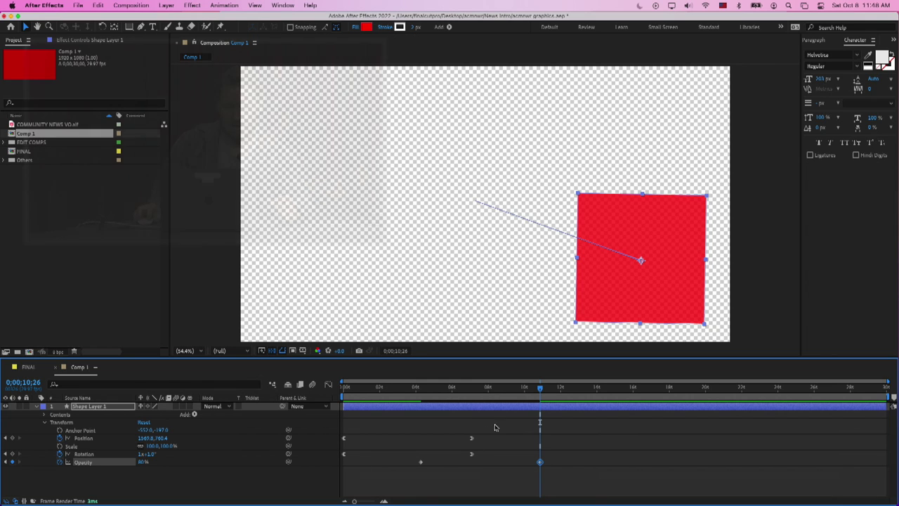
pyautogui.press('Delete')
pyautogui.hotkey('ctrl', 'z')
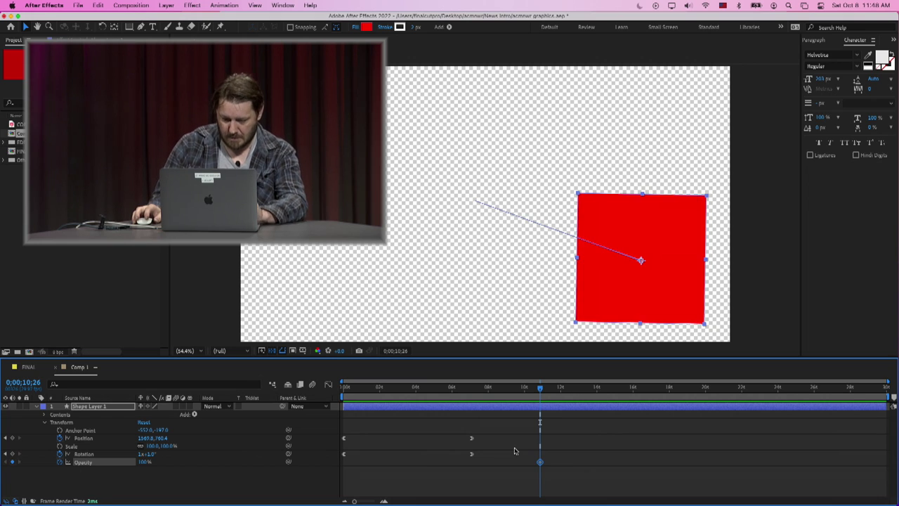
pyautogui.click(145, 462)
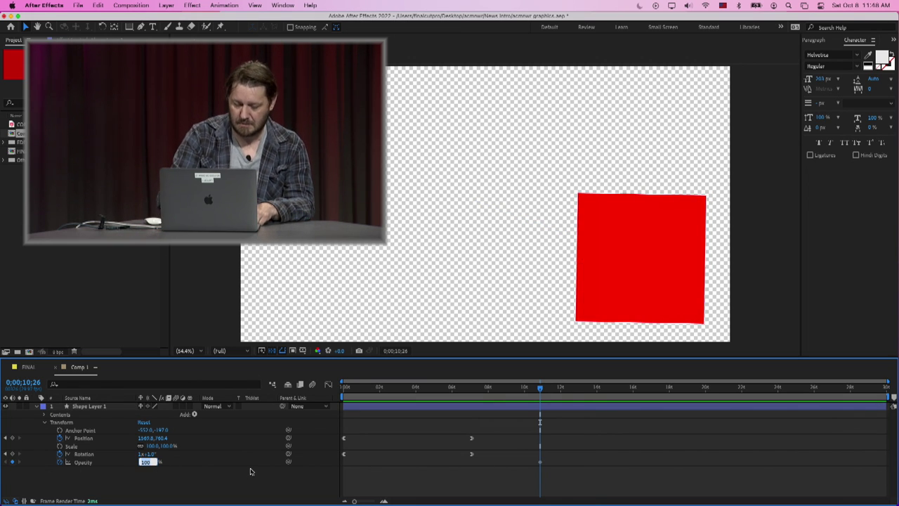
pyautogui.write('80')
pyautogui.press('Return')
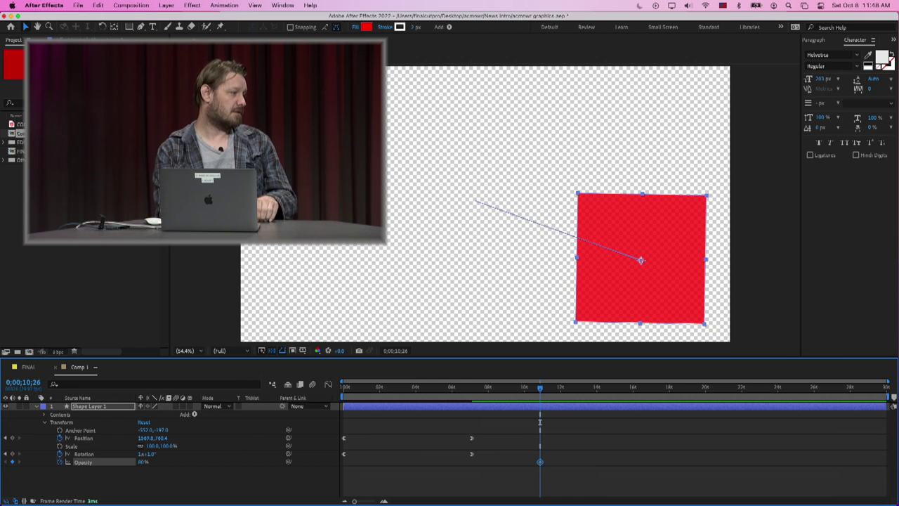
pyautogui.press('super+z')
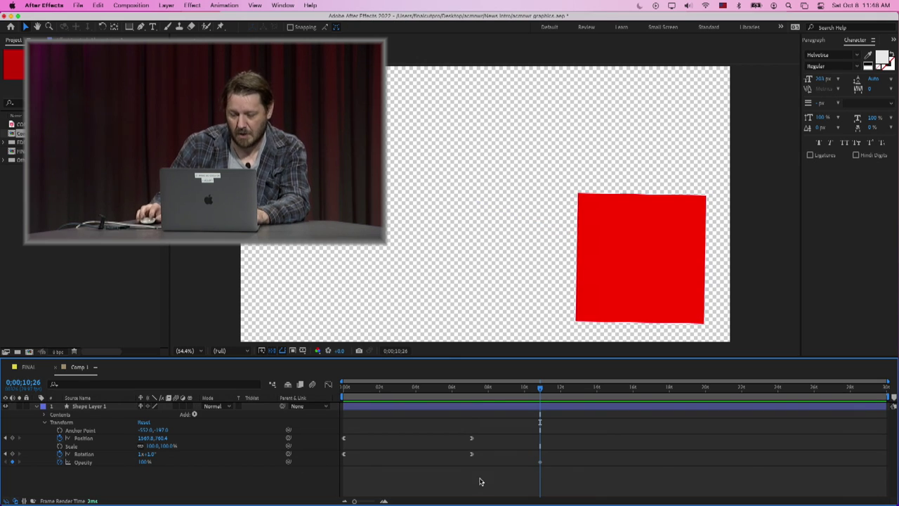
# - Move the opacity keyframe to the first frame and set the square's opacity there to 0%
pyautogui.moveTo(542, 395); pyautogui.dragTo(600, 393)
pyautogui.click(462, 464)
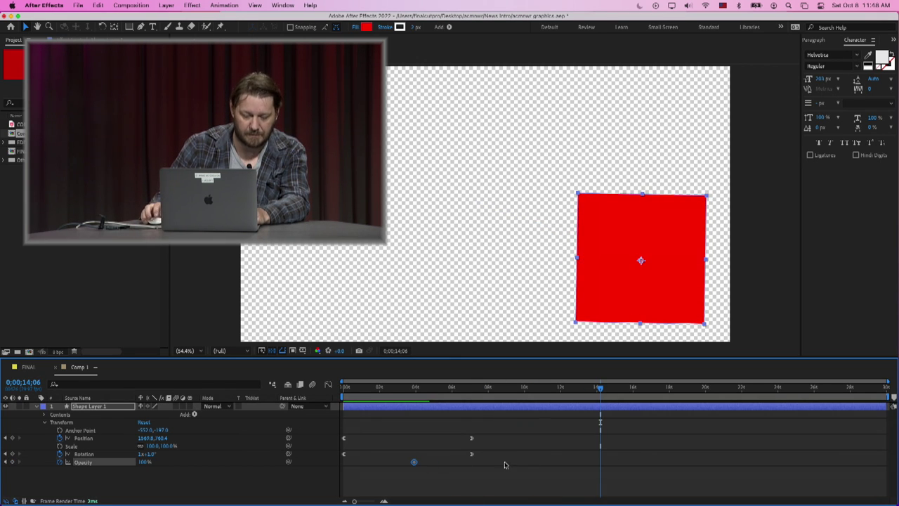
pyautogui.moveTo(414, 464); pyautogui.dragTo(343, 473)
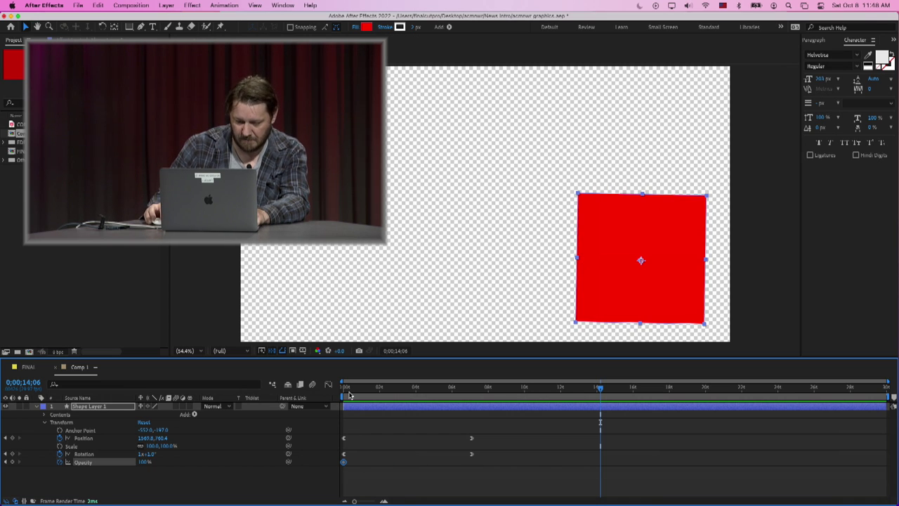
pyautogui.moveTo(349, 396); pyautogui.dragTo(343, 395)
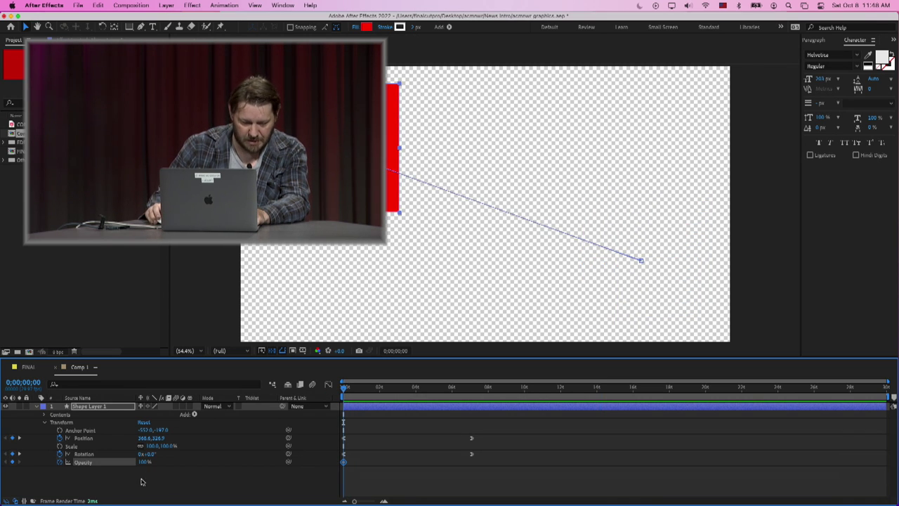
pyautogui.press('Return')
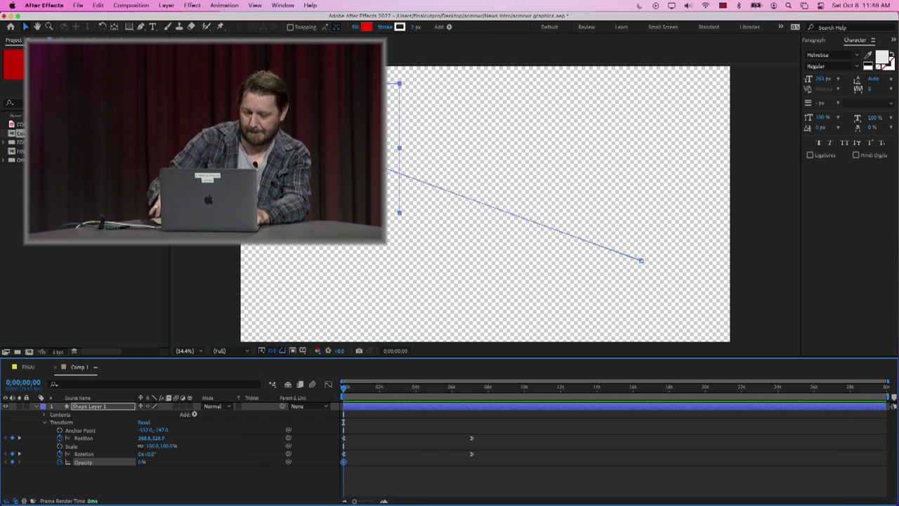
# - Add an opacity keyframe of 100% for the square at 0;00;01;10
pyautogui.moveTo(344, 392); pyautogui.dragTo(370, 392)
pyautogui.click(142, 462)
pyautogui.write('100')
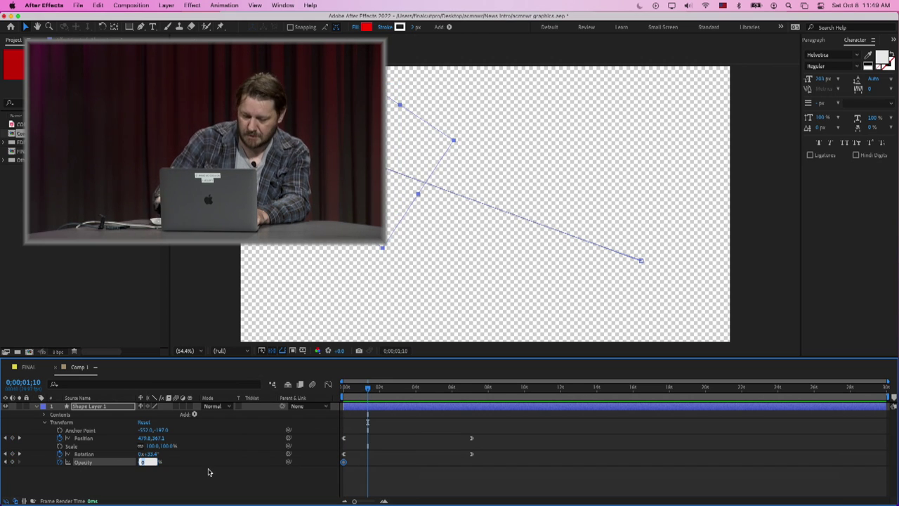
pyautogui.press('Return')
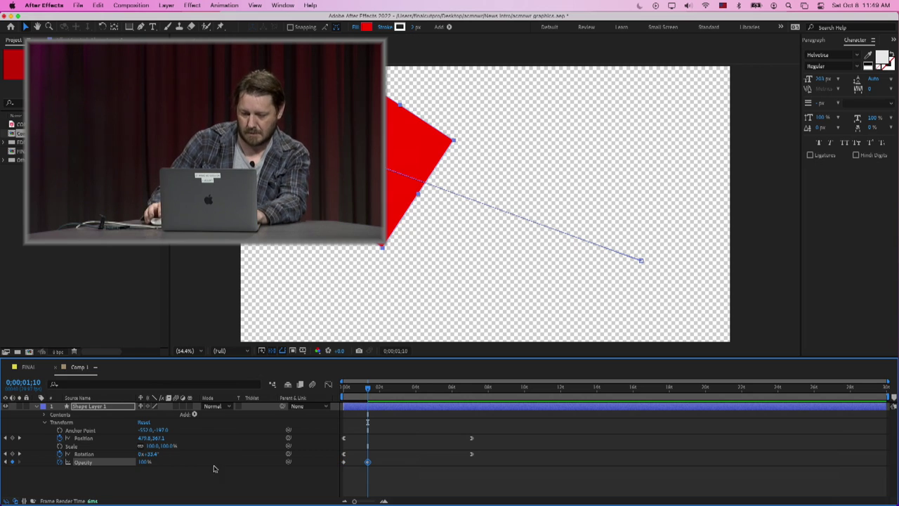
# - Preview the fade-in from the first frame, and move the 100% opacity keyframe out to about 3 seconds
pyautogui.press('Home')
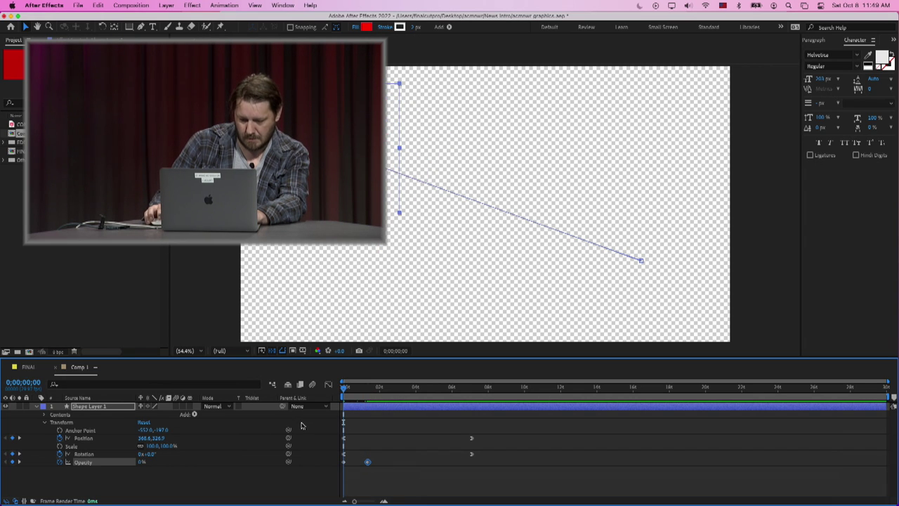
pyautogui.press('space')
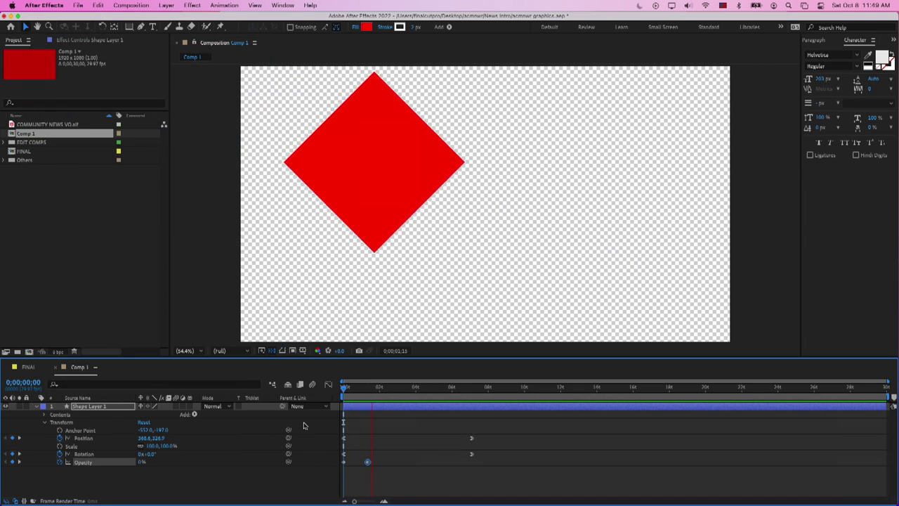
pyautogui.click(367, 463)
pyautogui.moveTo(367, 462); pyautogui.dragTo(393, 467)
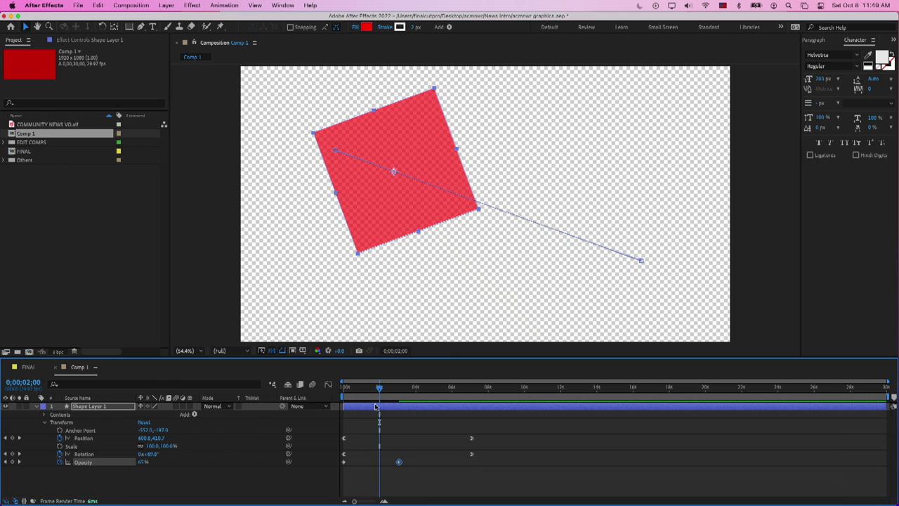
# - Preview the longer fade-in together with the square's movement and rotation from the first frame
pyautogui.press('Home')
pyautogui.press('space')
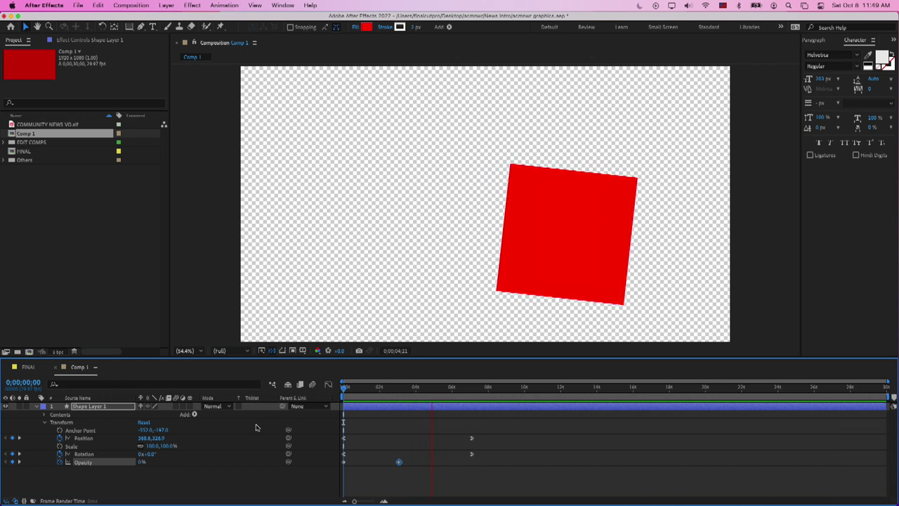
pyautogui.press('space')
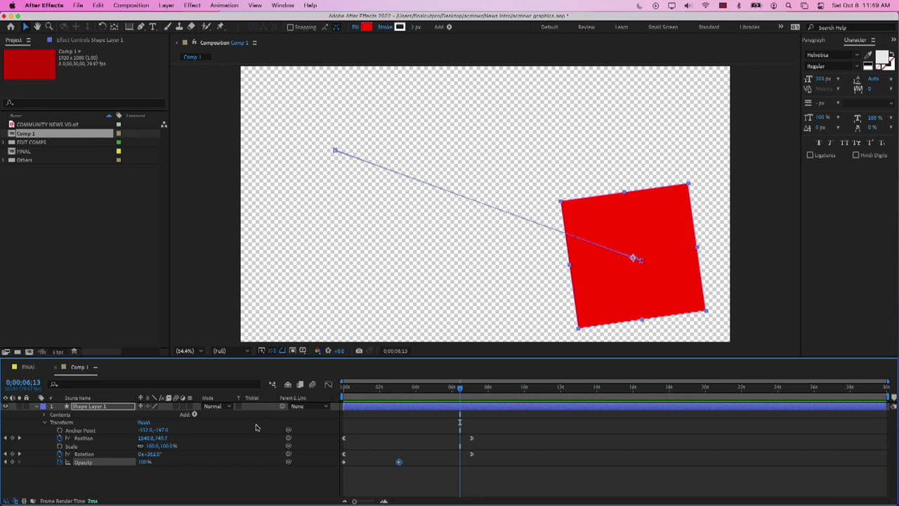
pyautogui.press('space')
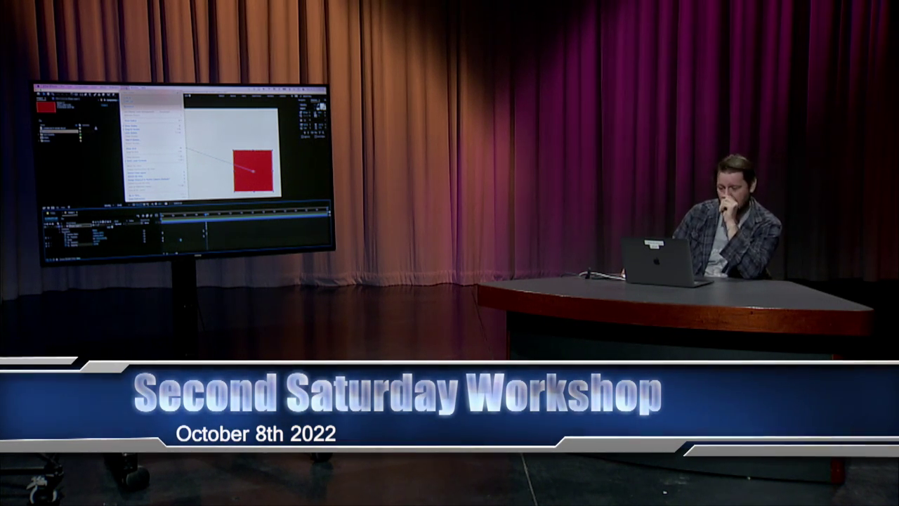
pyautogui.press('Escape')
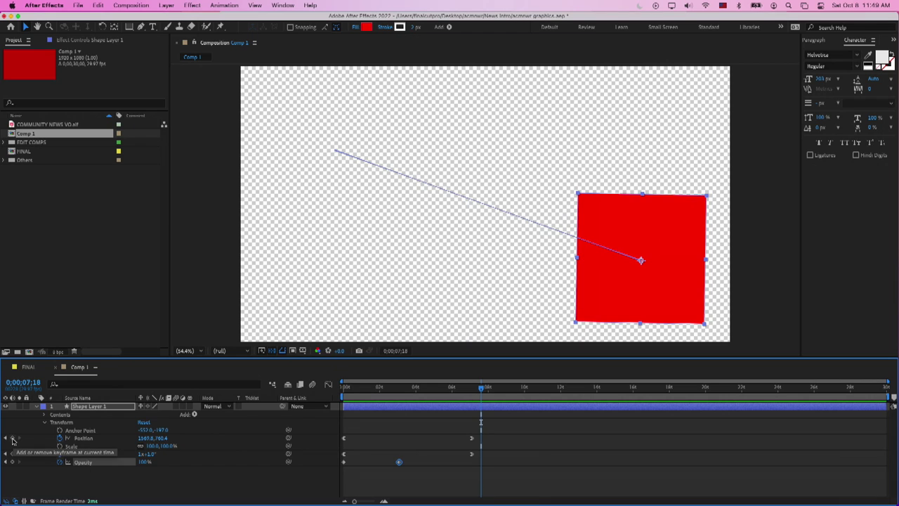
# - Apply the Stylize Glow effect to the square's layer at 0;00;05;28, with a threshold of 100% and a radius of 151
pyautogui.moveTo(481, 387); pyautogui.dragTo(438, 392)
pyautogui.click(194, 5)
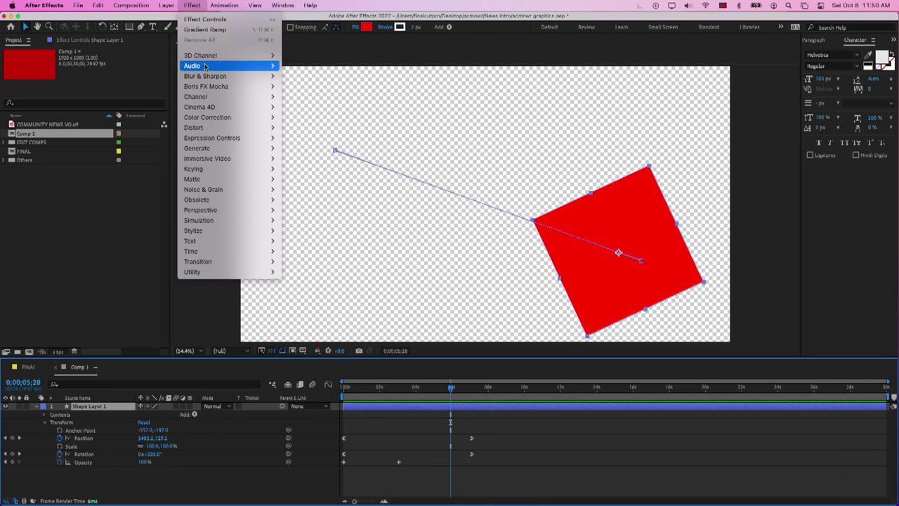
pyautogui.moveTo(220, 68)
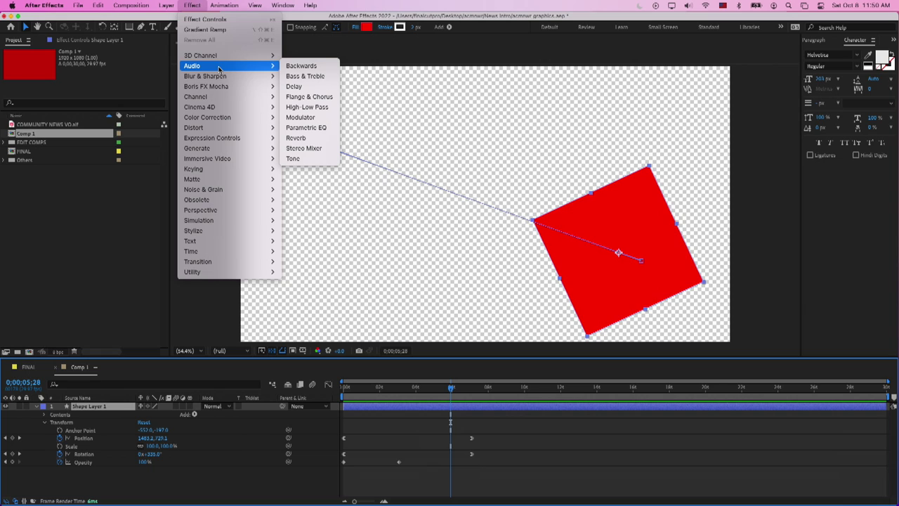
pyautogui.moveTo(212, 234)
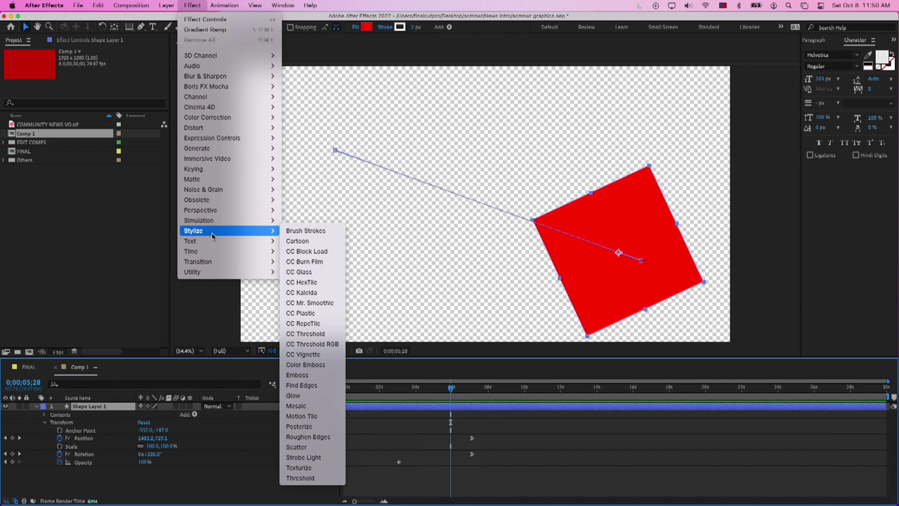
pyautogui.click(309, 396)
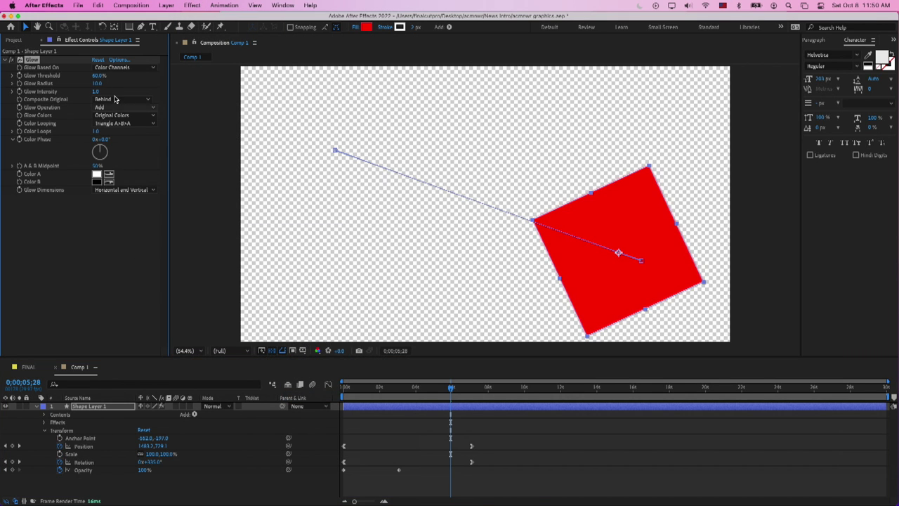
pyautogui.moveTo(137, 78); pyautogui.dragTo(194, 83)
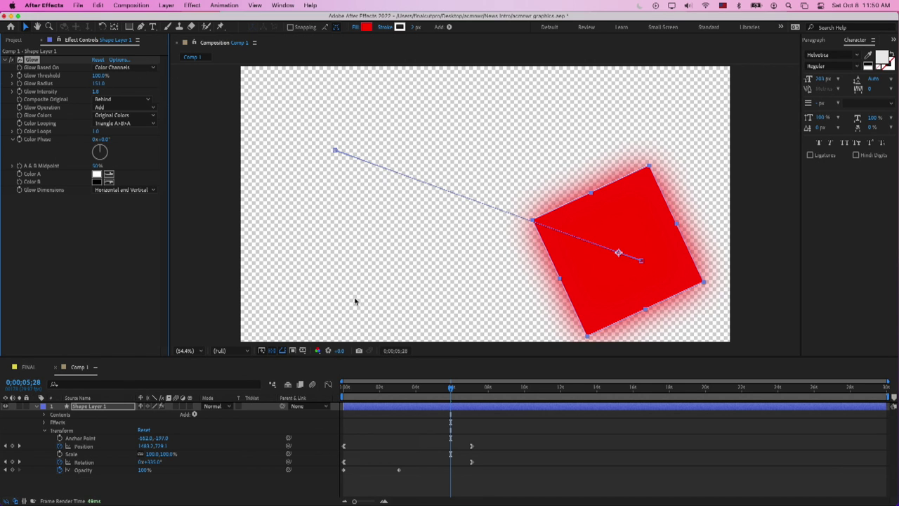
# - Switch the Glow effect off and on several times to compare the square with and without it
pyautogui.click(12, 60)
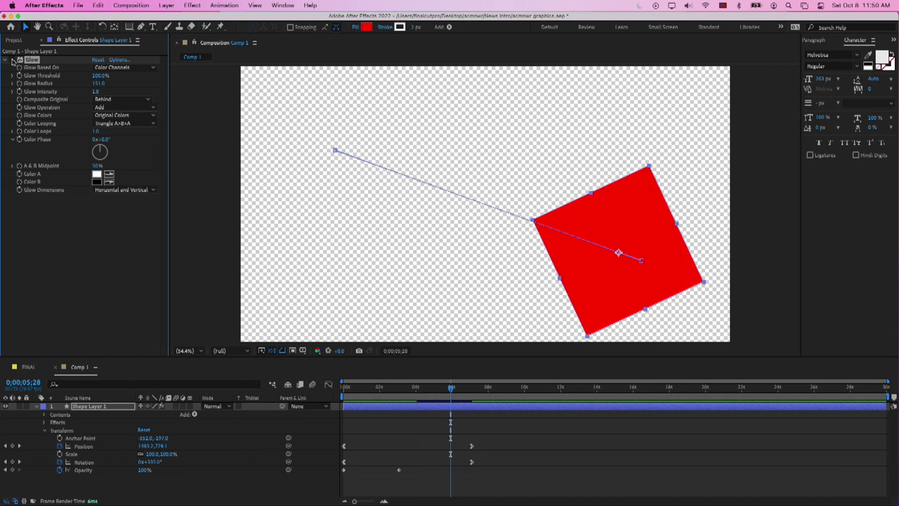
pyautogui.click(12, 60)
pyautogui.click(12, 61)
pyautogui.click(12, 60)
pyautogui.click(12, 61)
pyautogui.click(12, 60)
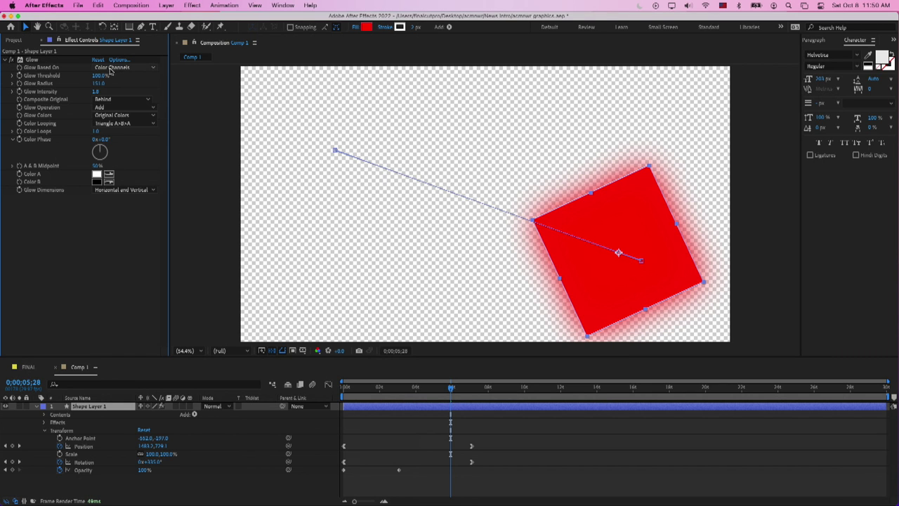
# - Keep the glow based on Color Channels, and set Composite Original to On Top
pyautogui.click(114, 68)
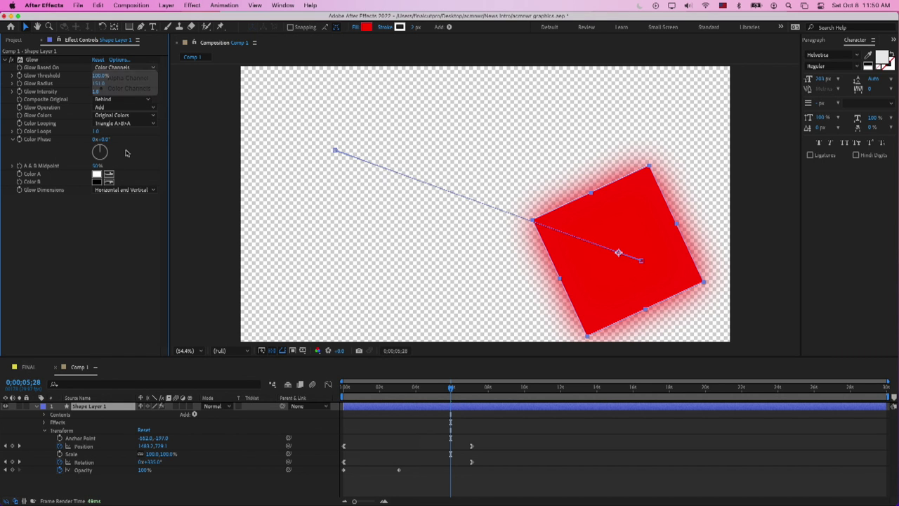
pyautogui.click(125, 87)
pyautogui.click(119, 101)
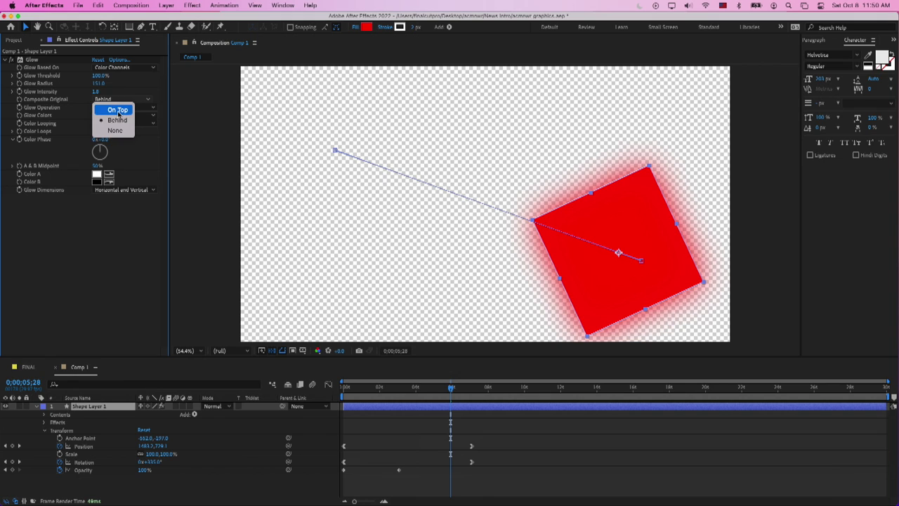
pyautogui.click(119, 115)
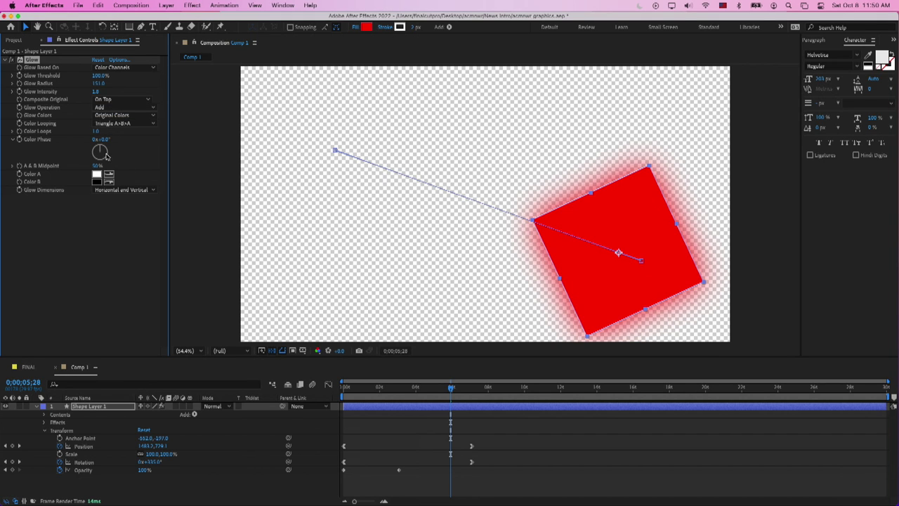
# - Set the glow's Color A to black (000000), using A & B Colors with the glow operation None
pyautogui.click(97, 174)
pyautogui.moveTo(398, 264); pyautogui.dragTo(457, 328)
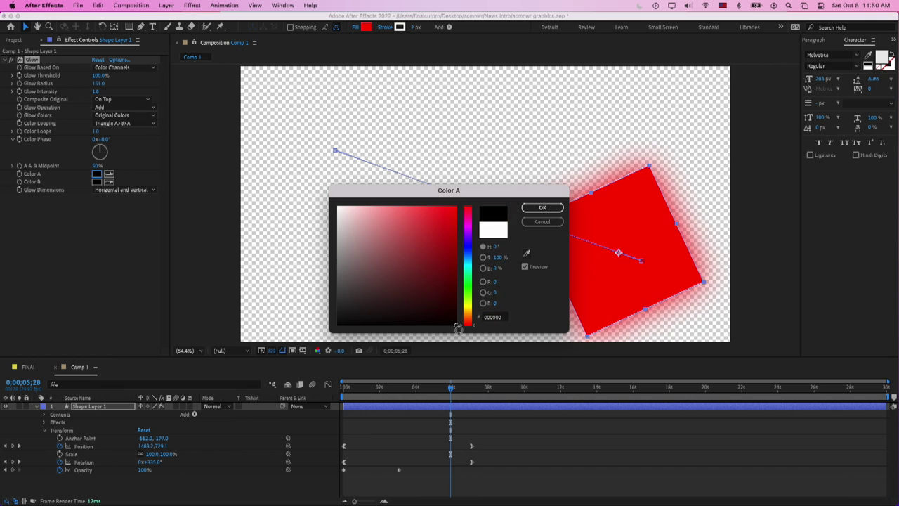
pyautogui.click(542, 208)
# - Base the glow on the Alpha Channel, and reduce the glow radius
pyautogui.click(123, 68)
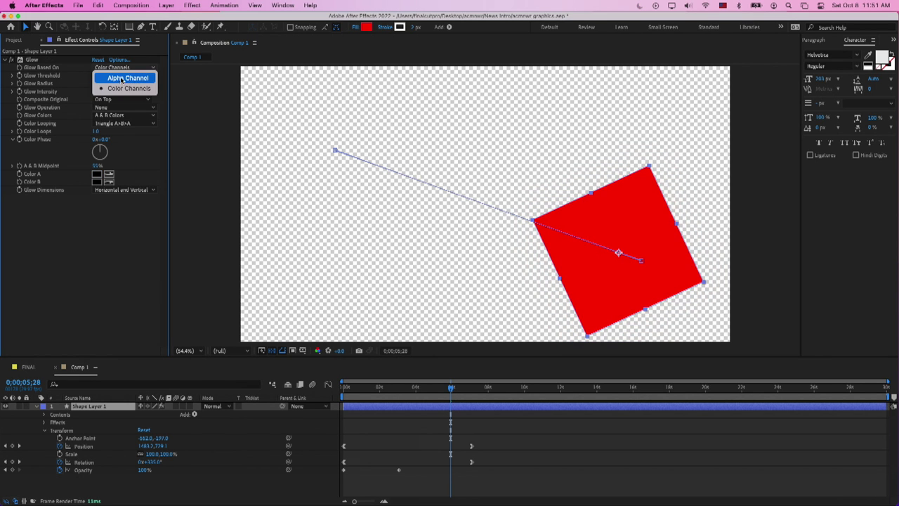
pyautogui.click(127, 78)
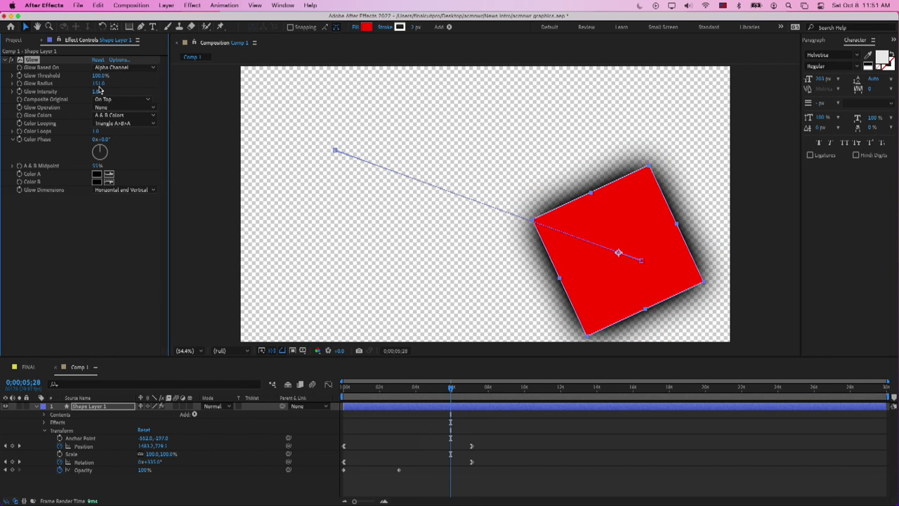
pyautogui.moveTo(86, 84); pyautogui.dragTo(55, 85)
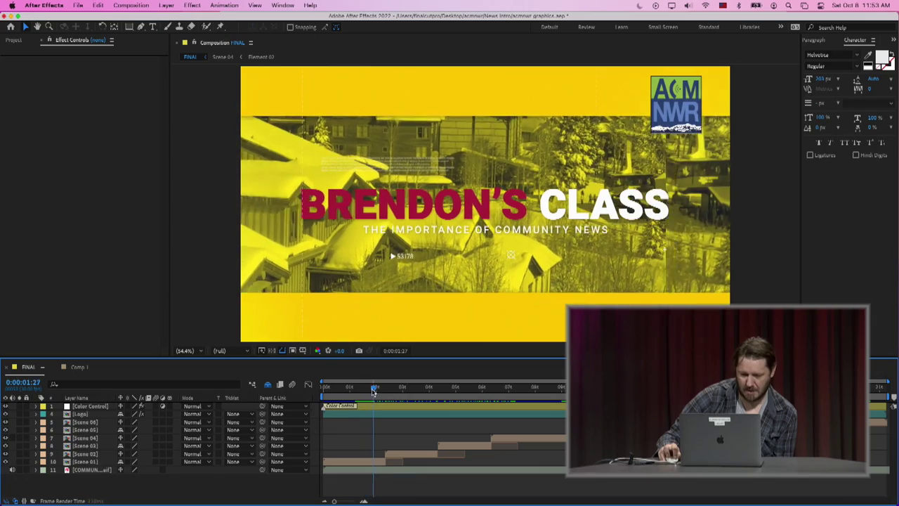
# - Scrub the FINAL timeline around the opening title, open the Scene 01 composition and select its Subline layer
pyautogui.moveTo(358, 388)
pyautogui.mouseDown()
pyautogui.moveTo(348, 388)
pyautogui.moveTo(354, 394)
pyautogui.mouseUp()
pyautogui.moveTo(393, 391); pyautogui.dragTo(352, 391)
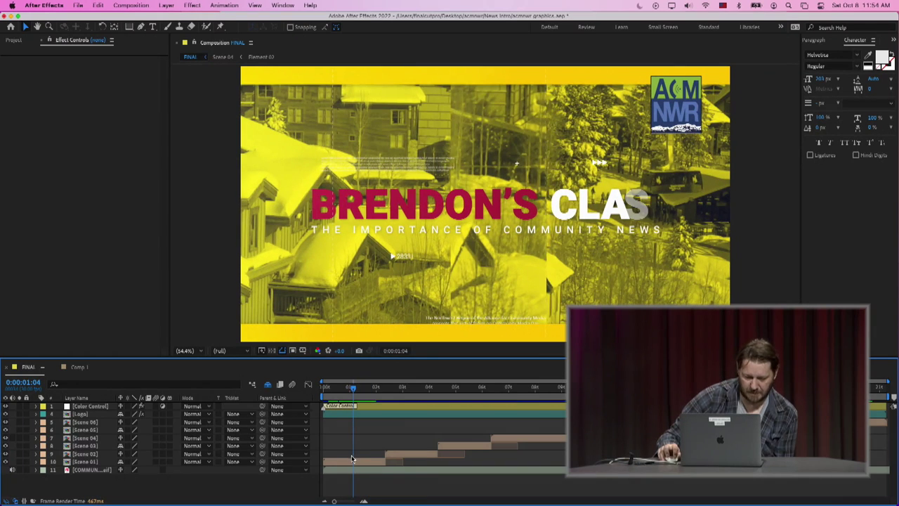
pyautogui.click(352, 462)
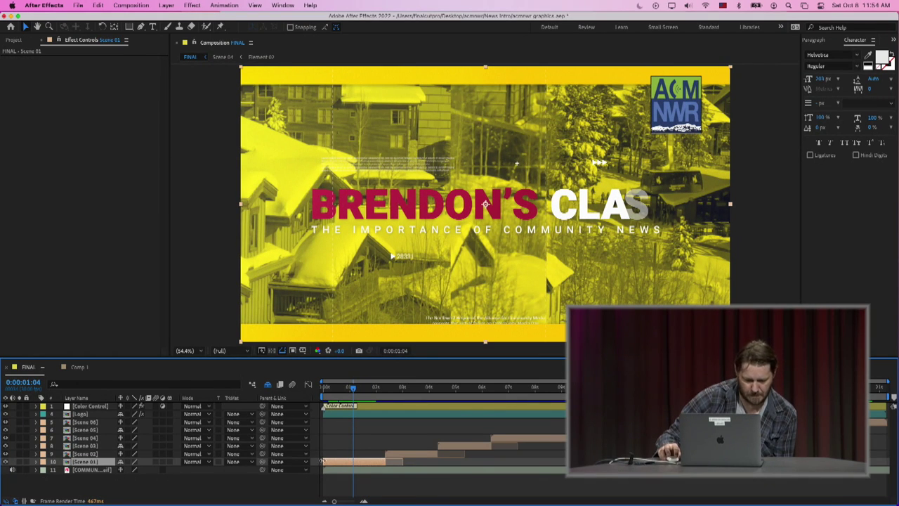
pyautogui.doubleClick(87, 466)
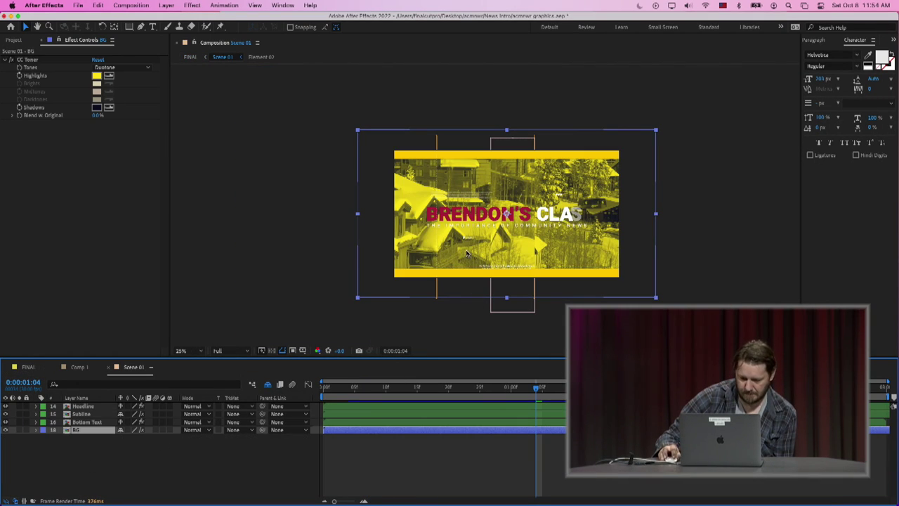
pyautogui.click(130, 448)
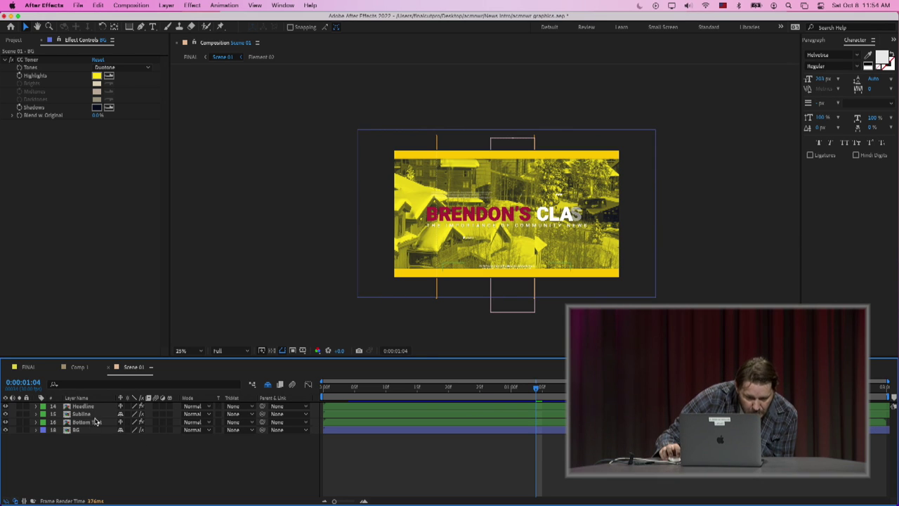
pyautogui.click(94, 415)
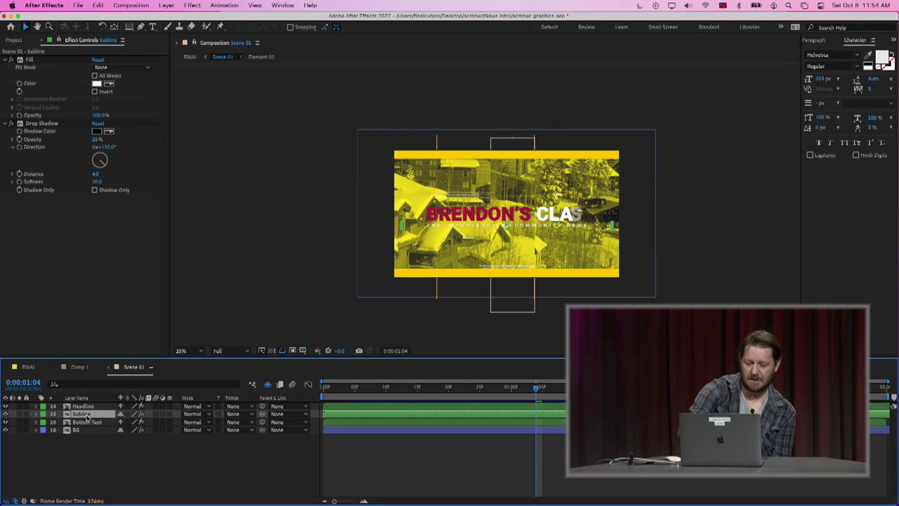
# - Reveal the keyframes of the subtitle text in Text 01-2 and scrub through its Range Selector Start animation
pyautogui.press('u')
pyautogui.press('u')
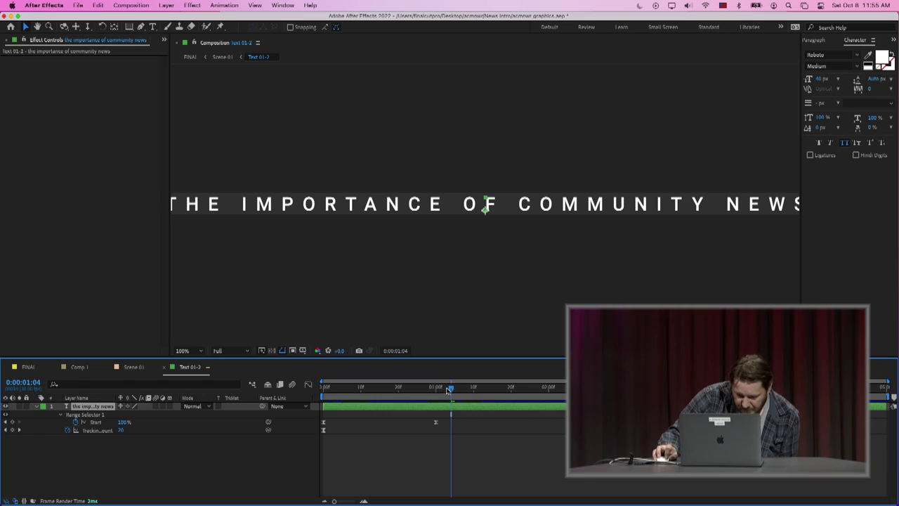
pyautogui.moveTo(449, 390)
pyautogui.mouseDown()
pyautogui.moveTo(356, 387)
pyautogui.moveTo(200, 401)
pyautogui.moveTo(354, 386)
pyautogui.moveTo(473, 387)
pyautogui.moveTo(435, 387)
pyautogui.mouseUp()
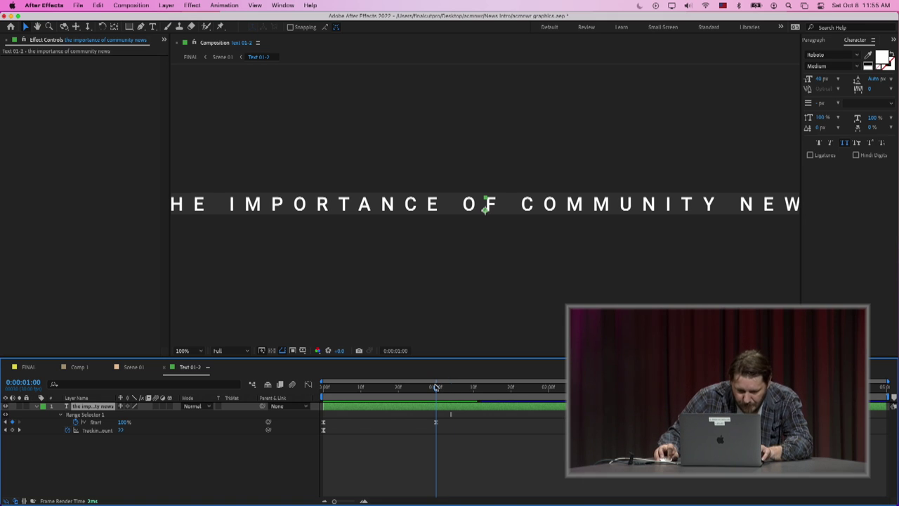
pyautogui.click(95, 422)
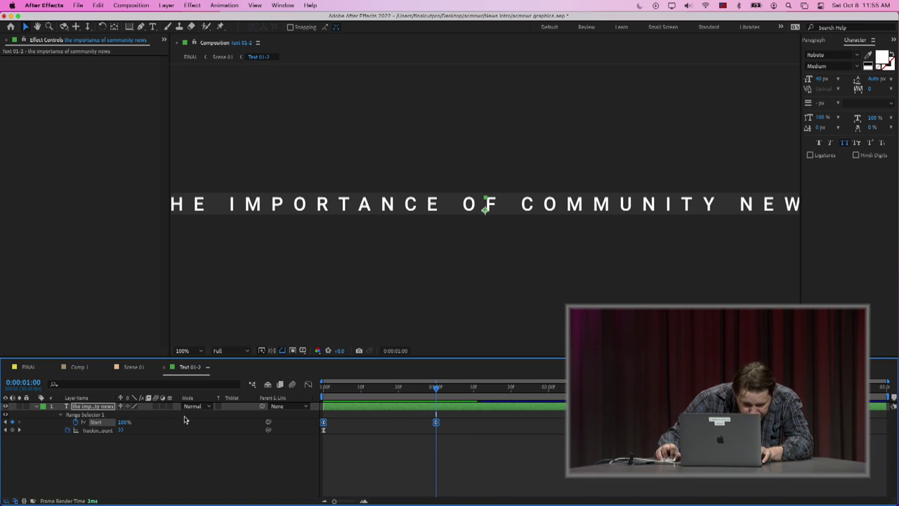
pyautogui.press('Home')
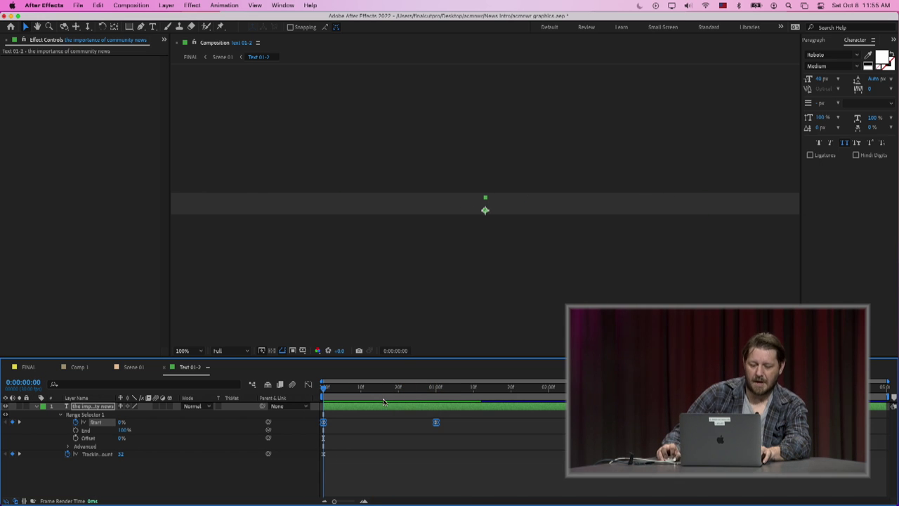
pyautogui.moveTo(349, 395); pyautogui.dragTo(499, 397)
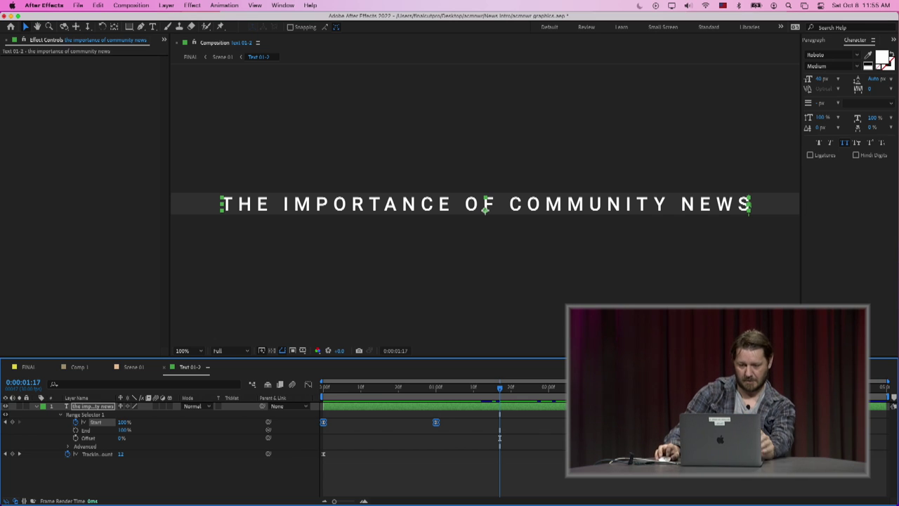
# - Examine how the subtitle's Tracking Amount and Range Selector 1 Start animate over time, and expand the selector's Advanced settings
pyautogui.click(503, 392)
pyautogui.moveTo(503, 392); pyautogui.dragTo(570, 392)
pyautogui.click(105, 456)
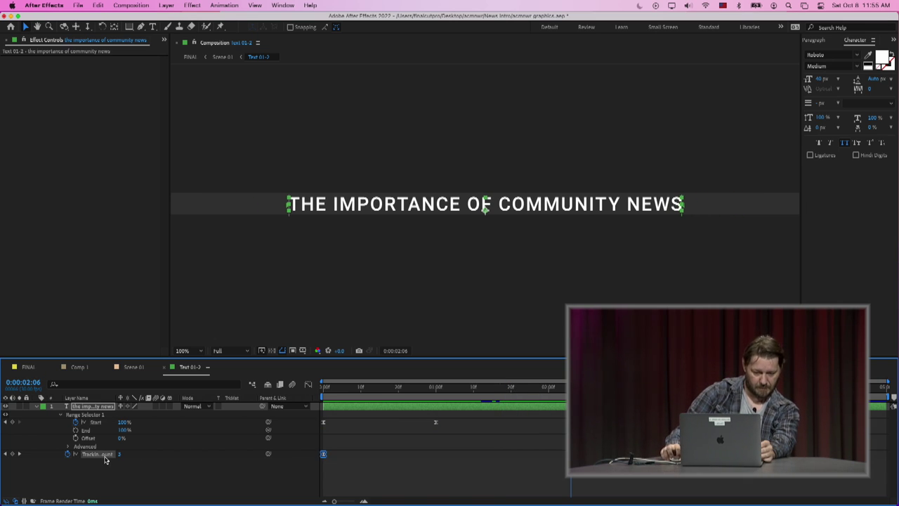
pyautogui.click(97, 423)
pyautogui.moveTo(435, 392); pyautogui.dragTo(401, 404)
pyautogui.click(93, 416)
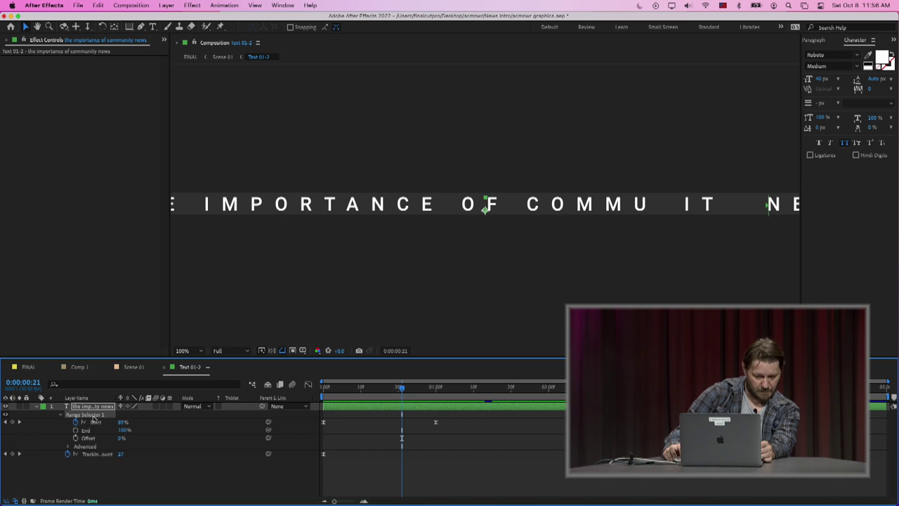
pyautogui.click(68, 446)
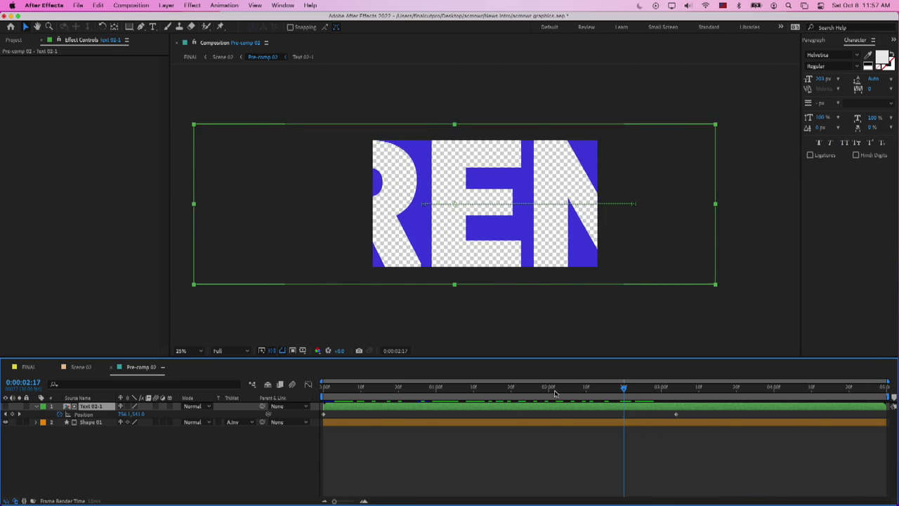
# - Scrub Pre-comp 02 to 0:00:01:08, open its Text 02-1 composition and append "don" to the text layer's word
pyautogui.moveTo(555, 393); pyautogui.dragTo(466, 397)
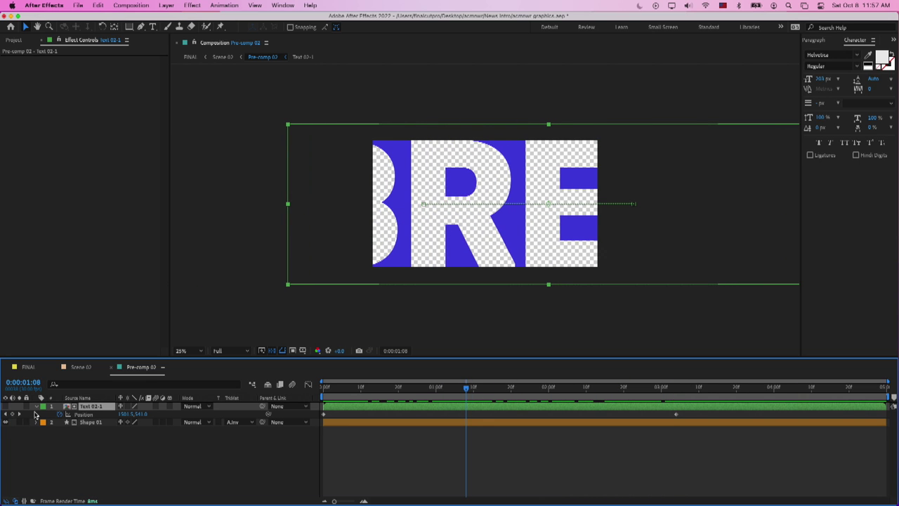
pyautogui.doubleClick(89, 409)
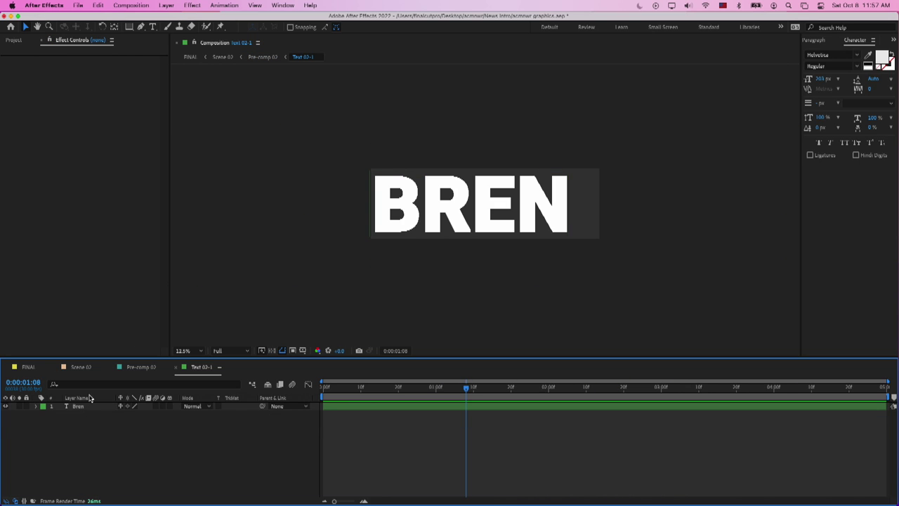
pyautogui.doubleClick(77, 412)
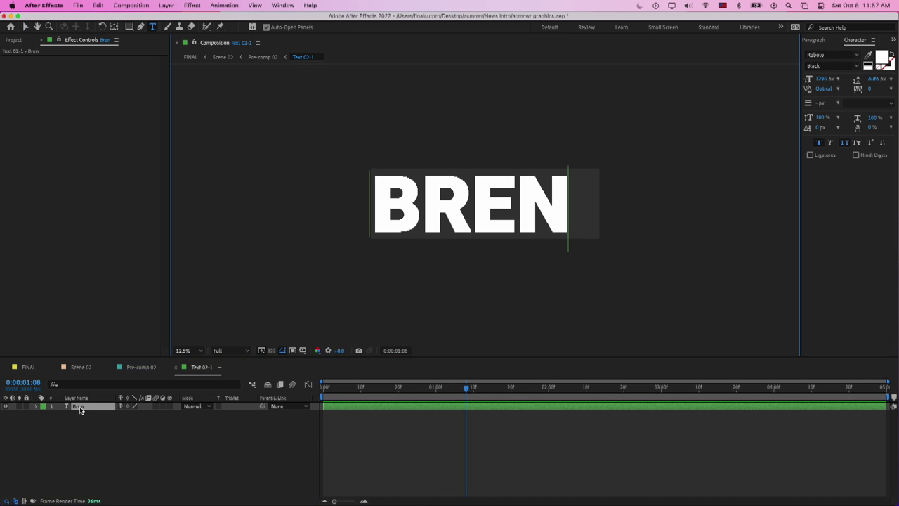
pyautogui.write('don')
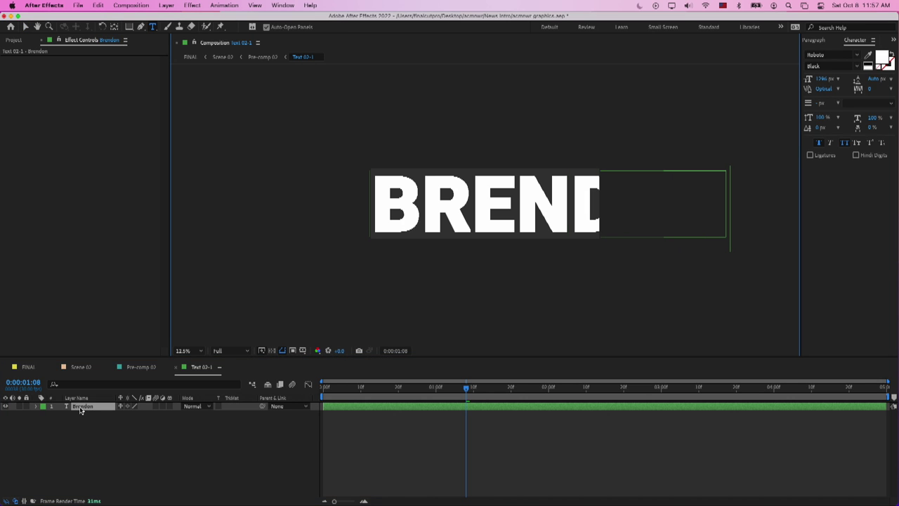
pyautogui.click(136, 462)
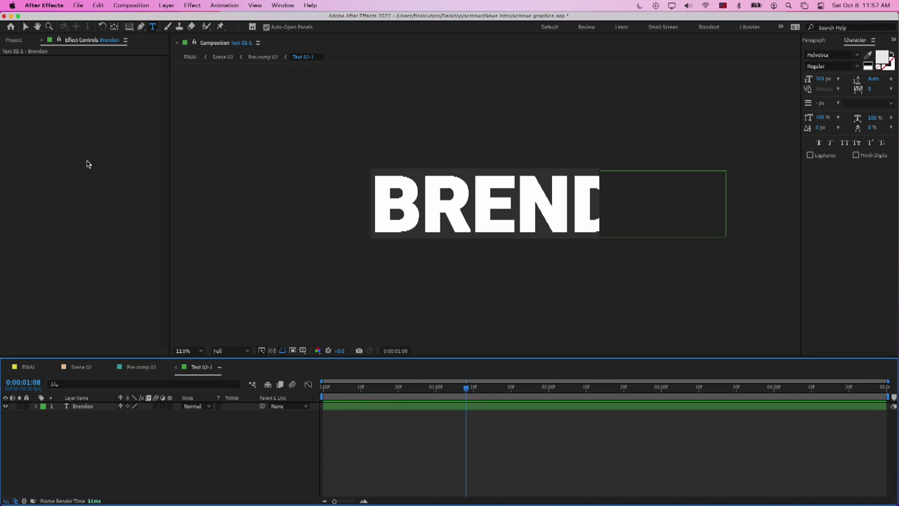
# - Enlarge the Text 02-1 composition to 6030 x 1852 px in its settings, keeping the aspect ratio locked
pyautogui.click(130, 5)
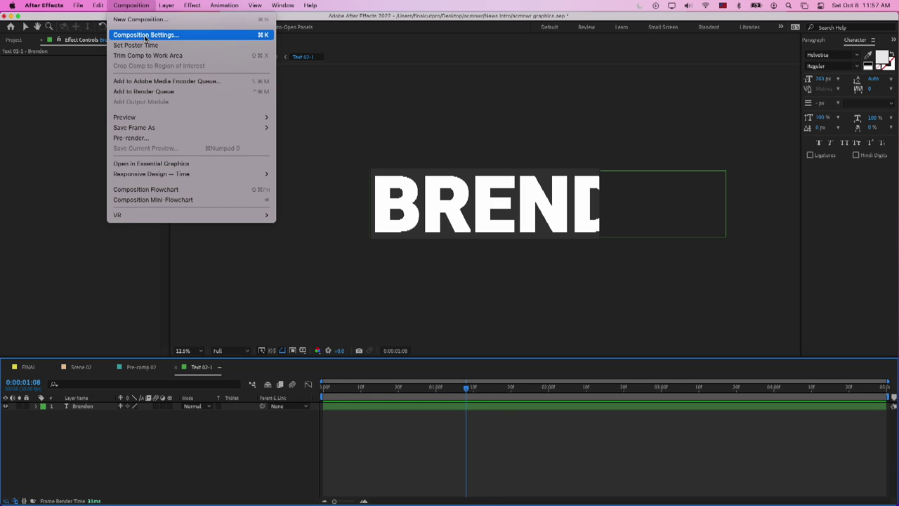
pyautogui.click(146, 36)
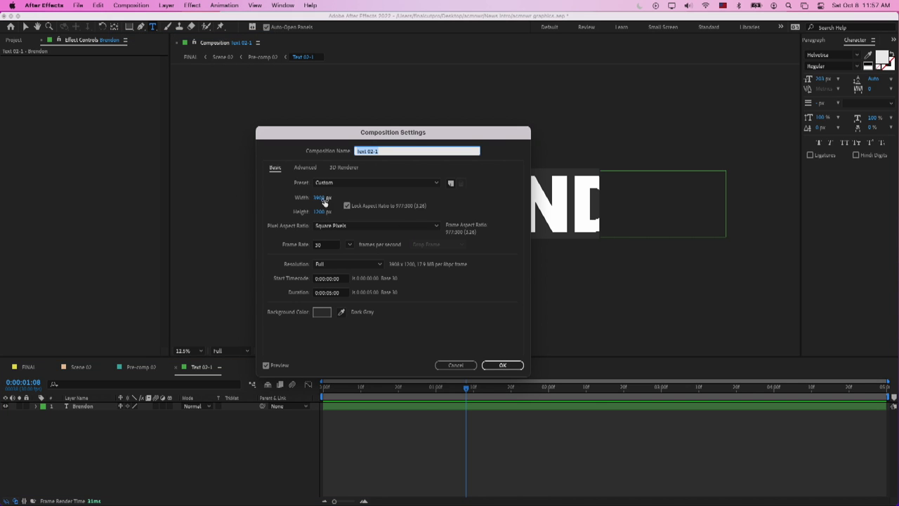
pyautogui.moveTo(327, 139); pyautogui.dragTo(79, 53)
pyautogui.click(71, 111)
pyautogui.moveTo(71, 111); pyautogui.dragTo(131, 112)
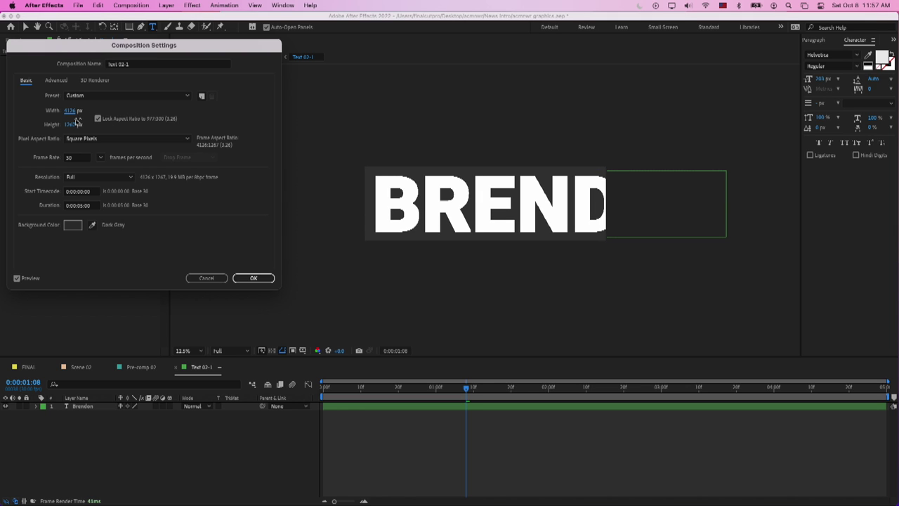
pyautogui.moveTo(76, 121); pyautogui.dragTo(784, 134)
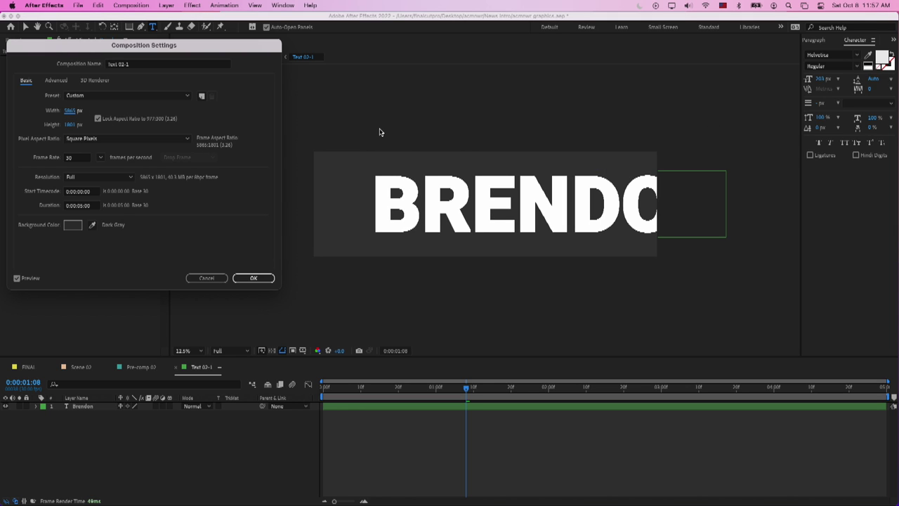
pyautogui.moveTo(70, 112); pyautogui.dragTo(150, 116)
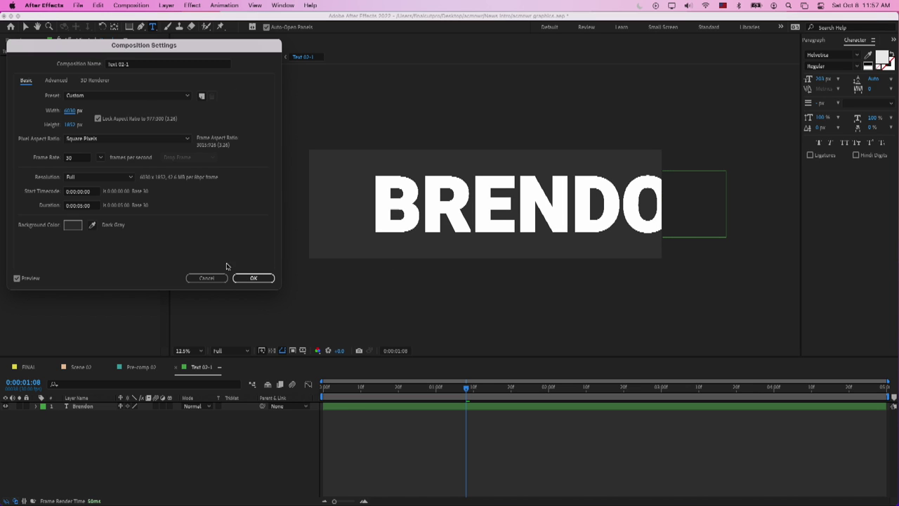
pyautogui.click(251, 280)
# - Move the text layer left so the whole word fits within the Text 02-1 frame, and deselect it
pyautogui.click(89, 408)
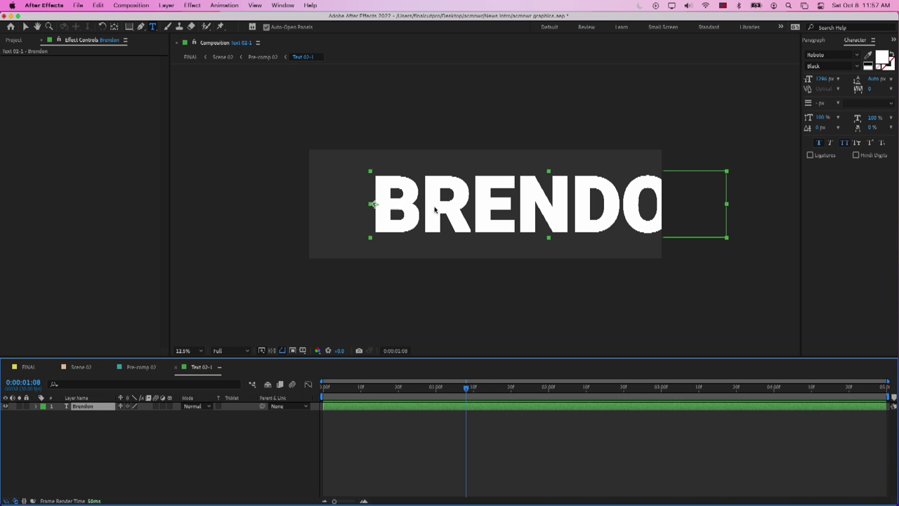
pyautogui.press('v')
pyautogui.moveTo(434, 209); pyautogui.dragTo(377, 209)
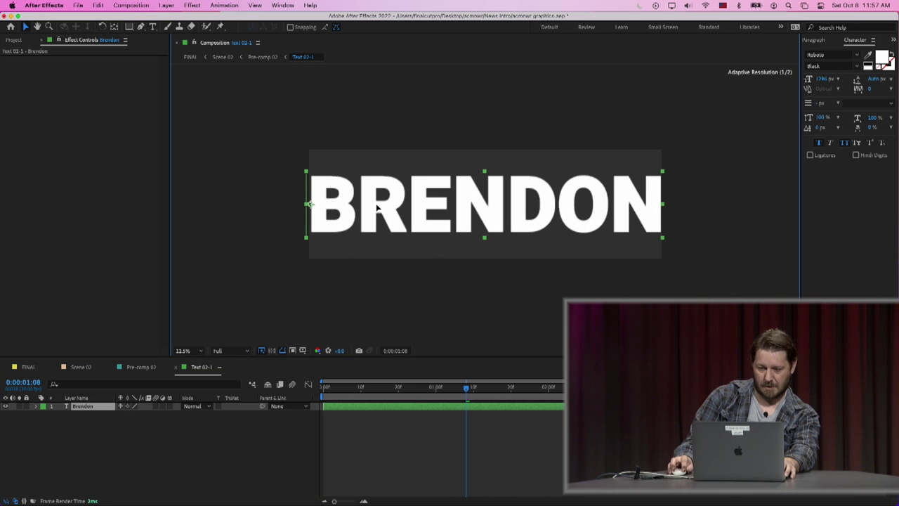
pyautogui.click(94, 445)
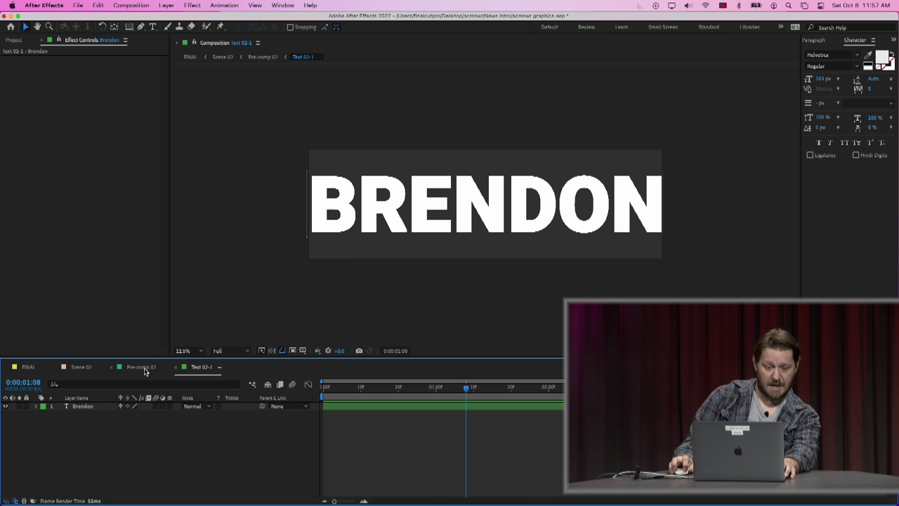
# - Return to Pre-comp 02 and shift Text 02-1's Position keyframe at 0:00:03:04 further left
pyautogui.click(142, 367)
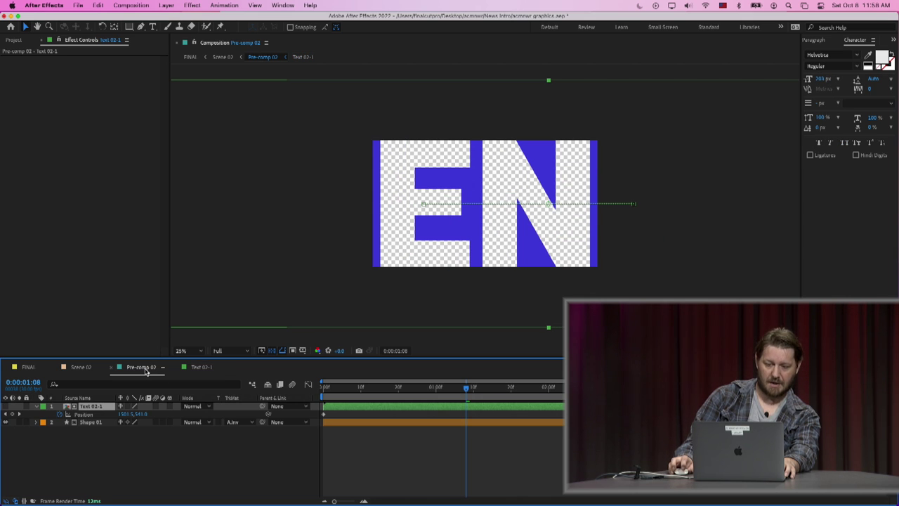
pyautogui.press('space')
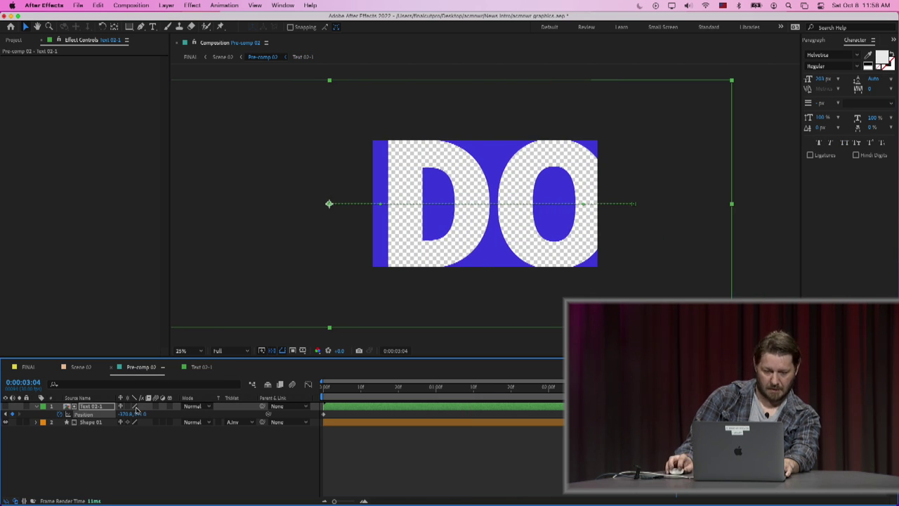
pyautogui.moveTo(127, 414)
pyautogui.mouseDown()
pyautogui.moveTo(98, 416)
pyautogui.moveTo(121, 416)
pyautogui.mouseUp()
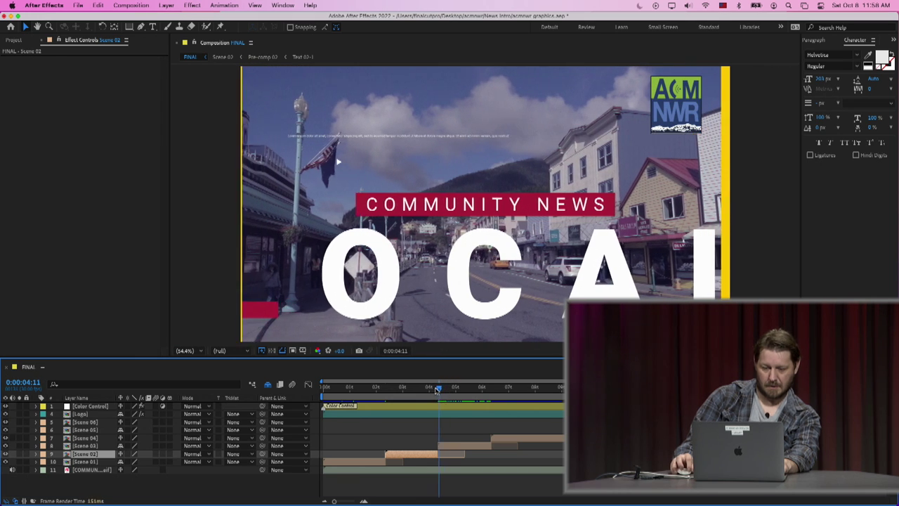
# - Scrub FINAL back through Scene 02 to the opening title and select the Scene 01 layer
pyautogui.moveTo(437, 390); pyautogui.dragTo(406, 388)
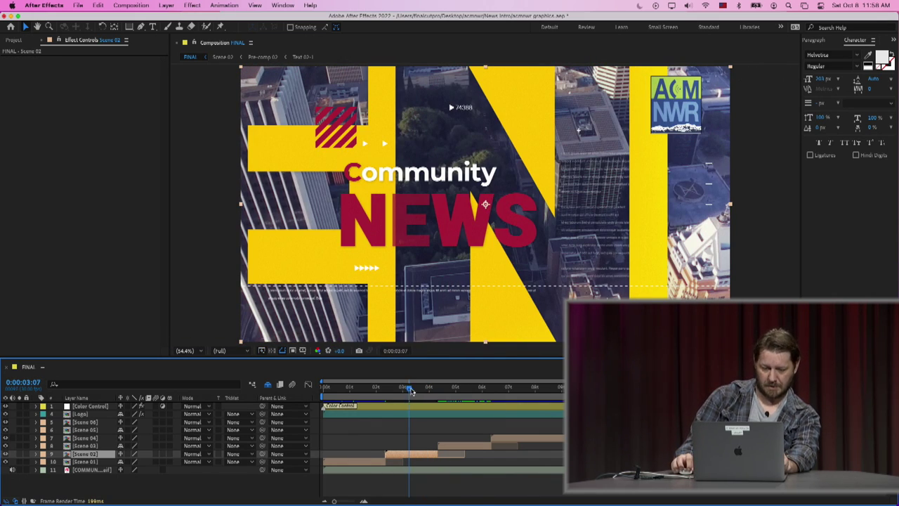
pyautogui.moveTo(407, 389); pyautogui.dragTo(372, 390)
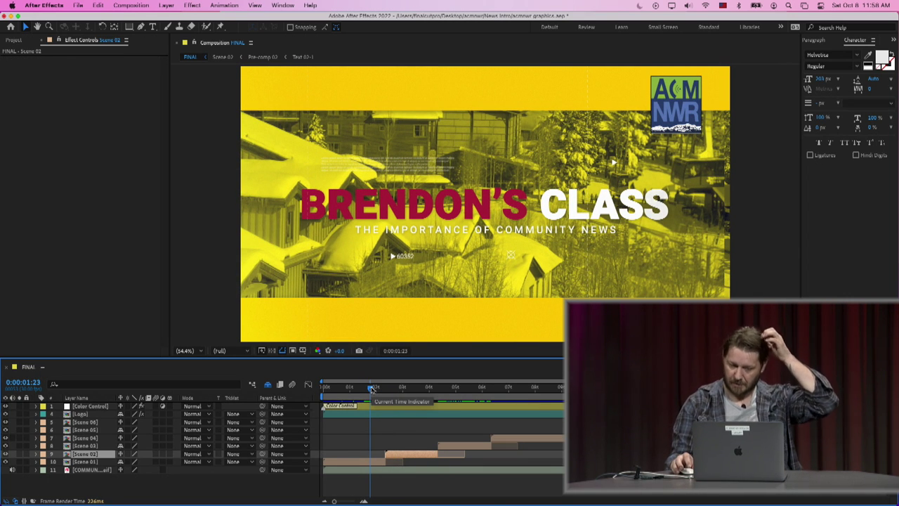
pyautogui.click(371, 463)
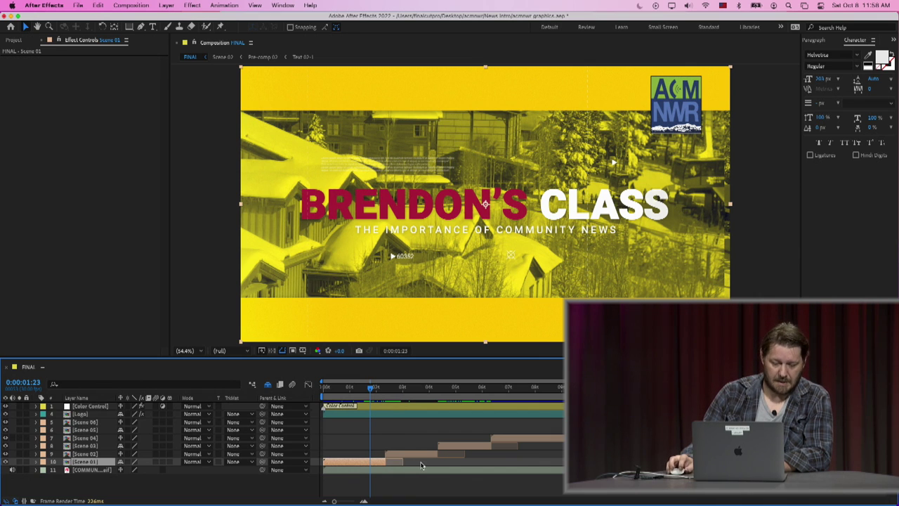
# - Open the Scene 01 composition, go to its last frame and return to FINAL
pyautogui.doubleClick(358, 464)
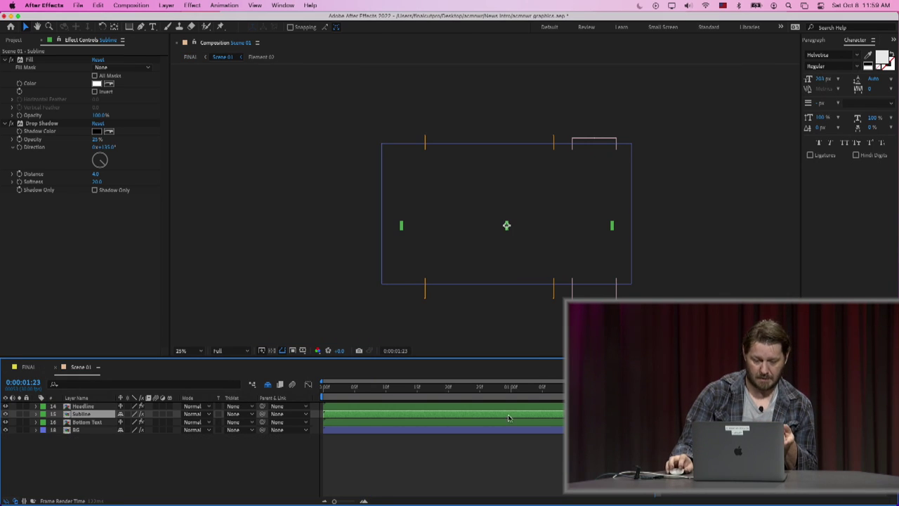
pyautogui.press('End')
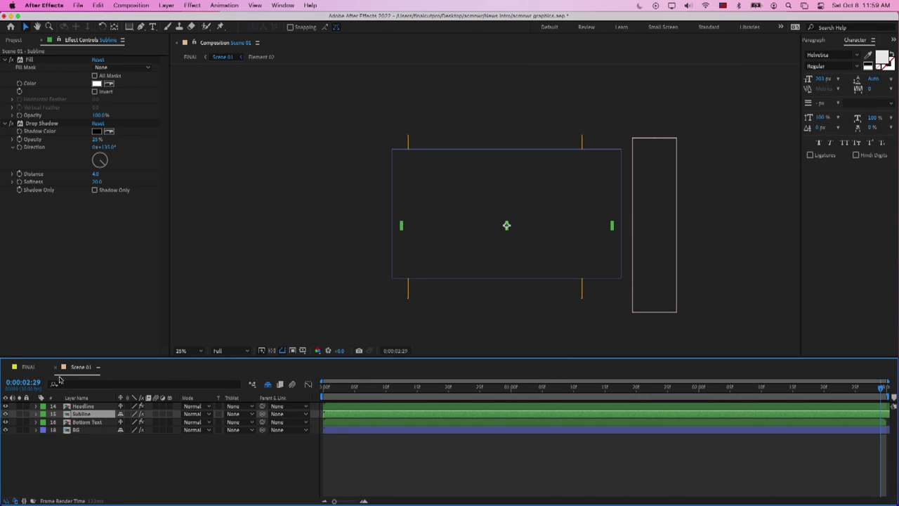
pyautogui.click(27, 367)
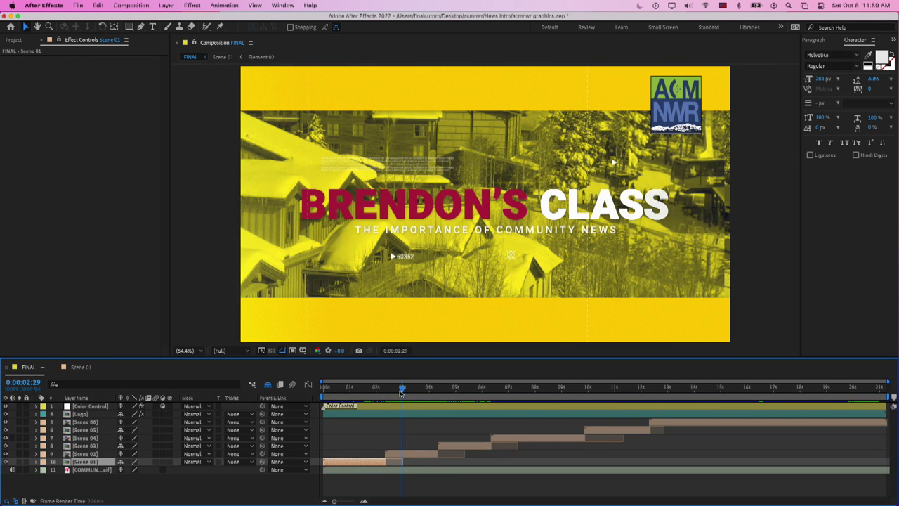
# - Extend Scene 01's out point in FINAL to 3 seconds and shift the Scene 02 to Scene 06 layers later to follow it
pyautogui.moveTo(402, 389); pyautogui.dragTo(404, 392)
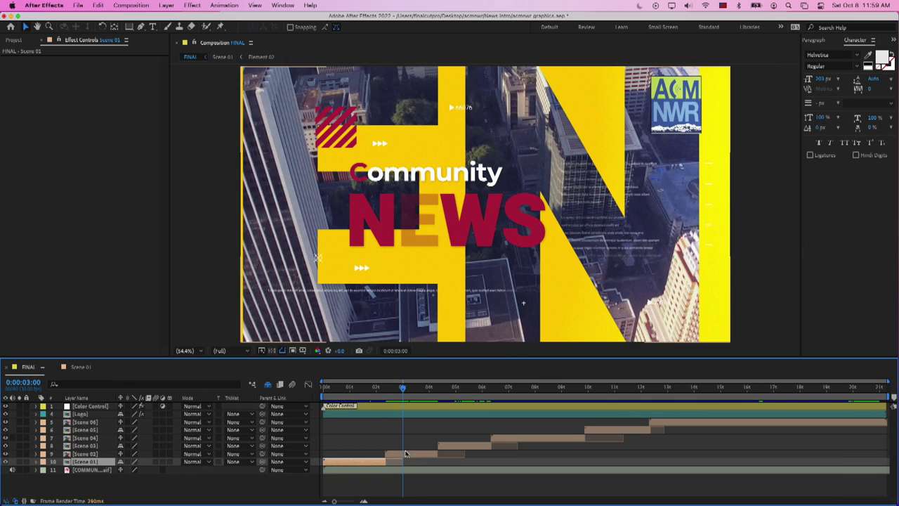
pyautogui.click(405, 453)
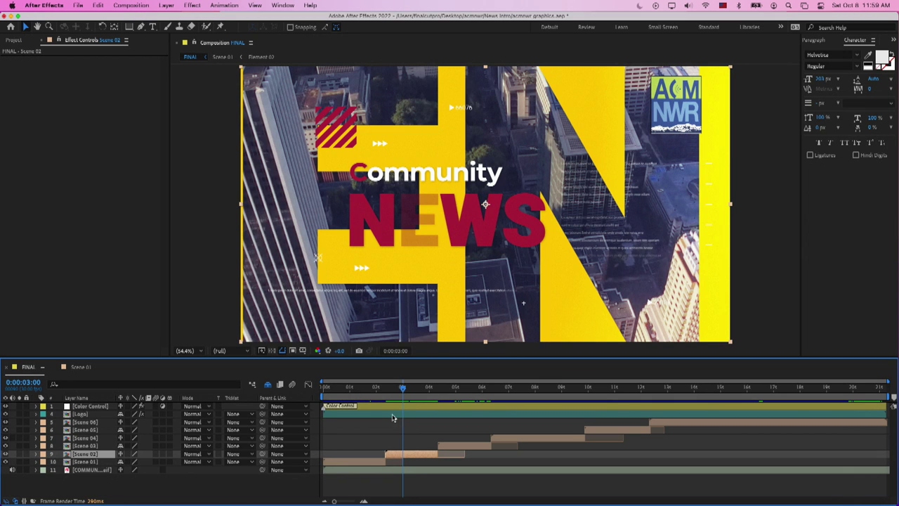
pyautogui.moveTo(403, 391); pyautogui.dragTo(375, 391)
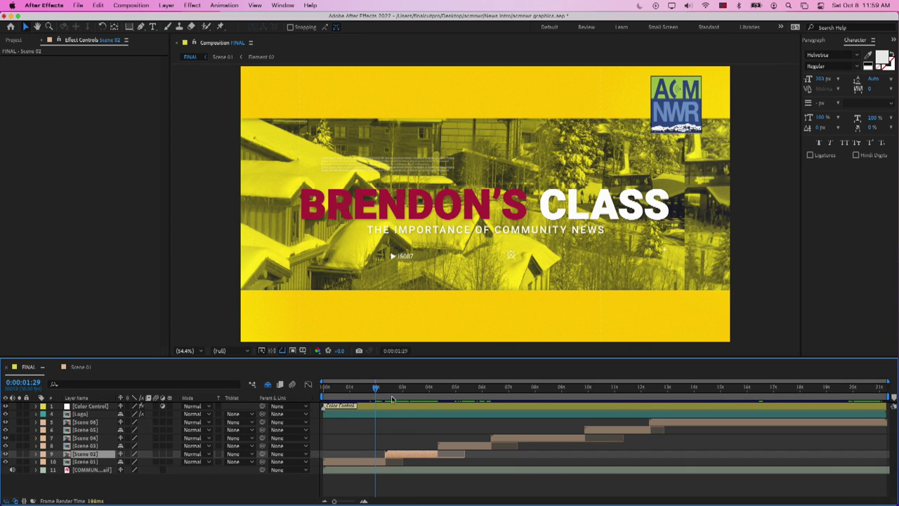
pyautogui.moveTo(665, 426); pyautogui.dragTo(401, 463)
pyautogui.click(388, 462)
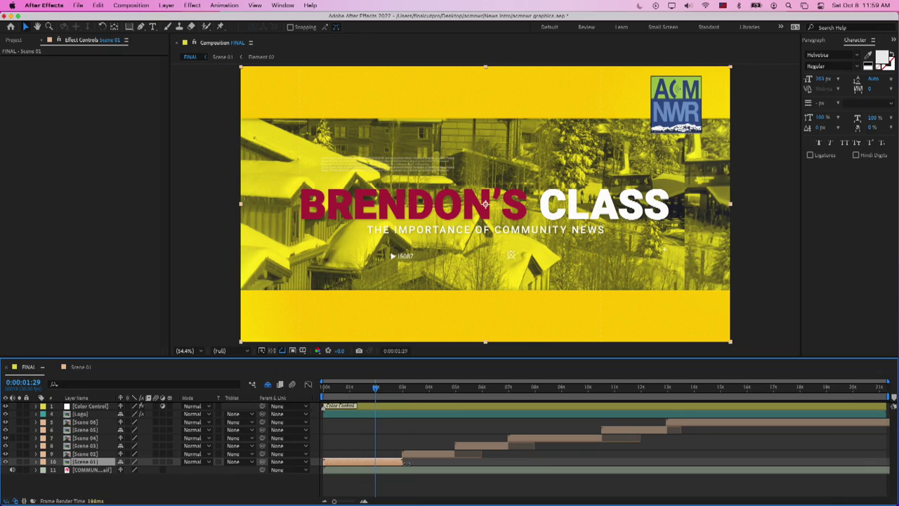
# - Shift the Scene 02 through Scene 06 layers together so Scene 02 starts at about 5.5 seconds, then select Scene 01
pyautogui.moveTo(378, 388)
pyautogui.mouseDown()
pyautogui.moveTo(408, 394)
pyautogui.moveTo(348, 398)
pyautogui.moveTo(370, 395)
pyautogui.mouseUp()
pyautogui.click(435, 455)
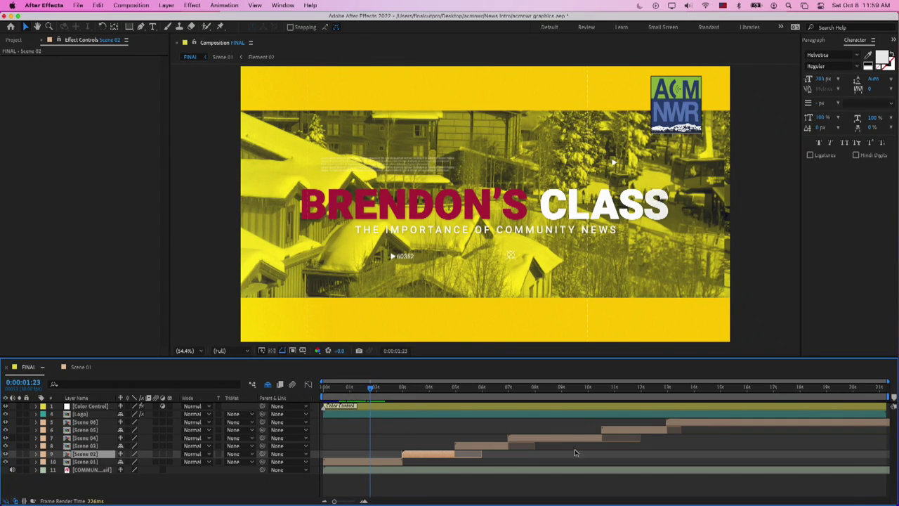
pyautogui.keyDown('shift'); pyautogui.click(692, 423); pyautogui.keyUp('shift')
pyautogui.moveTo(423, 457); pyautogui.dragTo(488, 457)
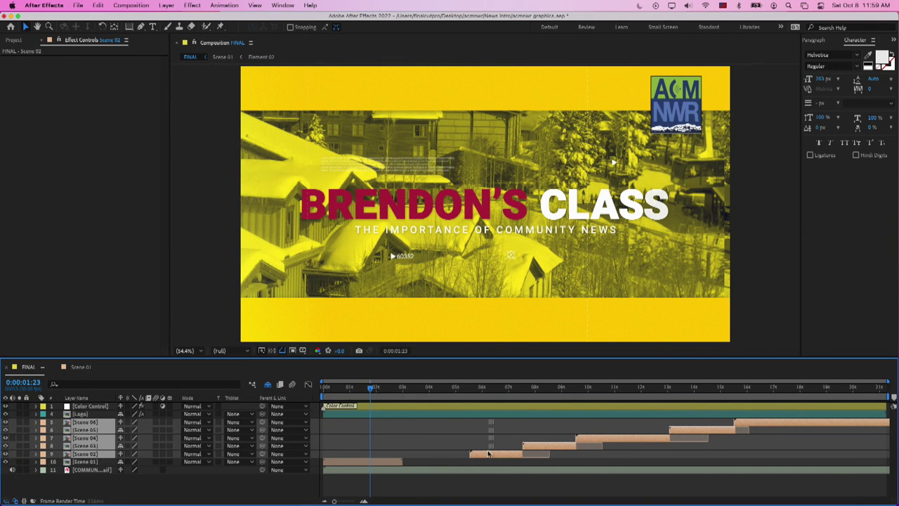
pyautogui.click(388, 463)
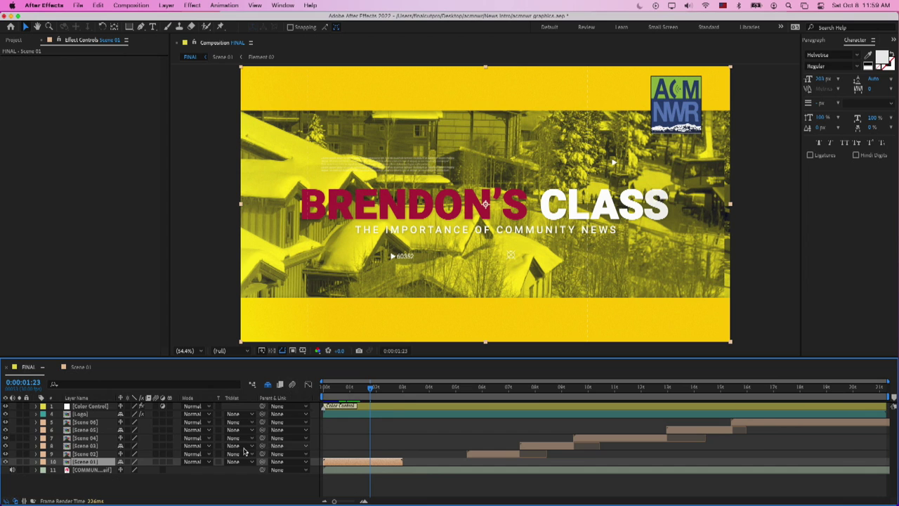
# - Set the Scene 01 composition's duration to 0:00:05:00, then select its Subline layer at 0:00:03:07
pyautogui.doubleClick(352, 463)
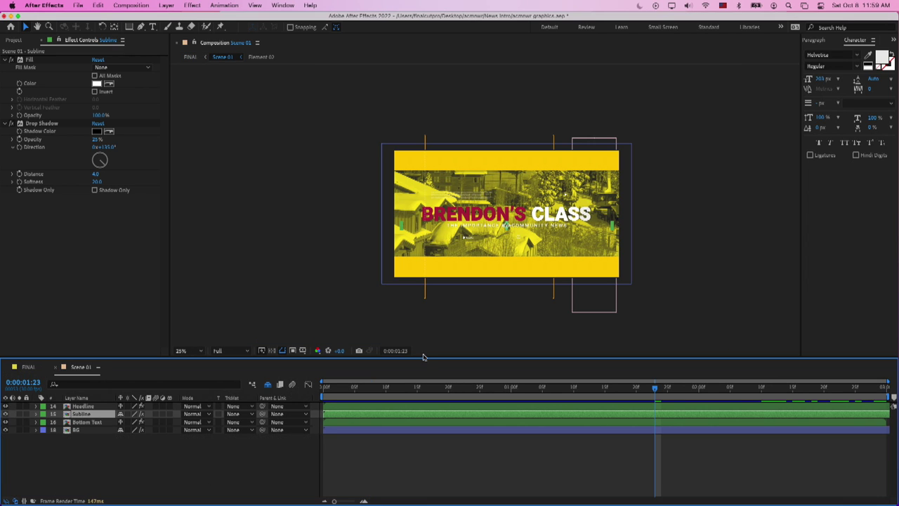
pyautogui.click(131, 5)
pyautogui.click(145, 34)
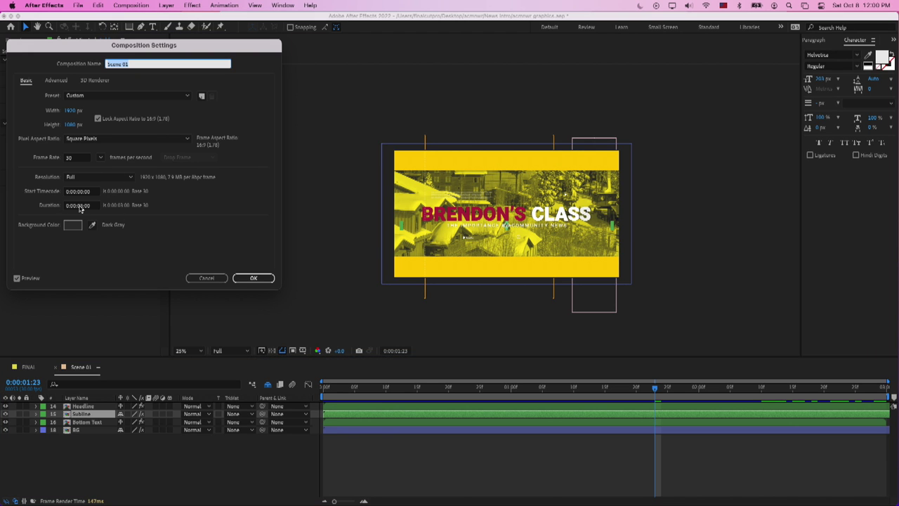
pyautogui.click(82, 205)
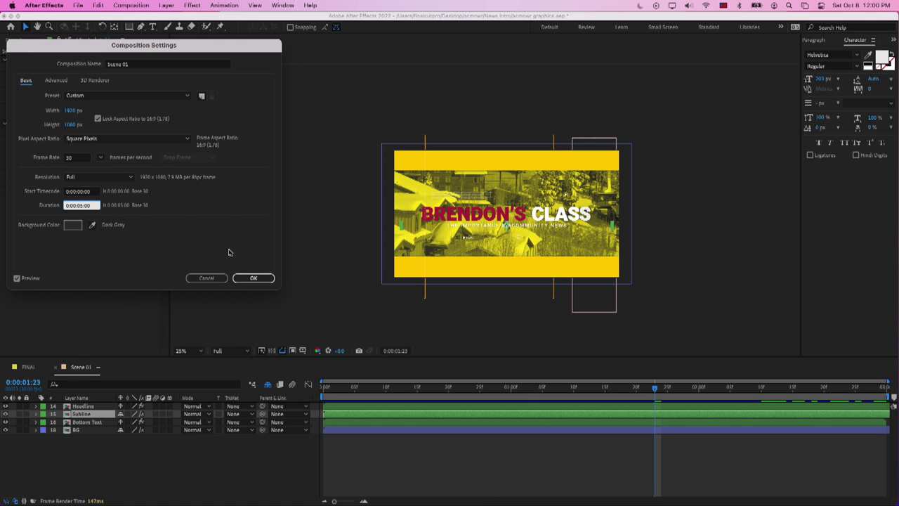
pyautogui.click(254, 278)
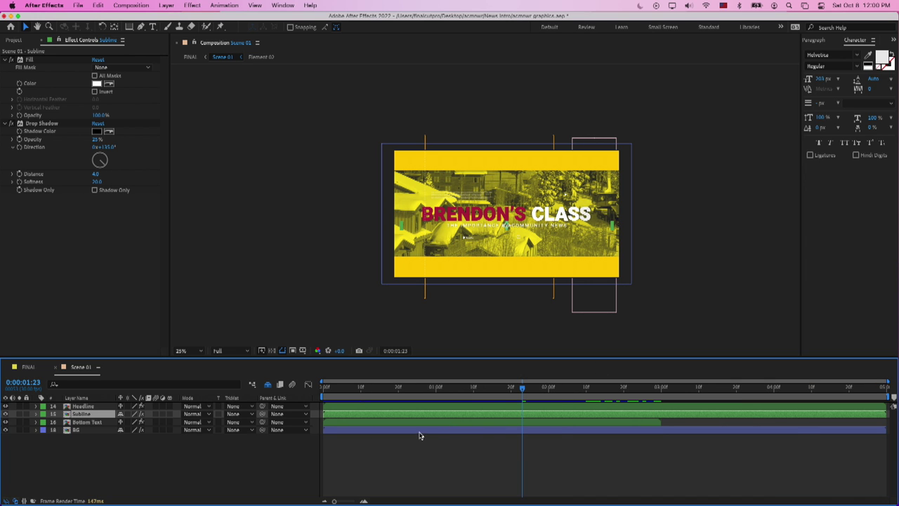
pyautogui.moveTo(491, 388); pyautogui.dragTo(688, 390)
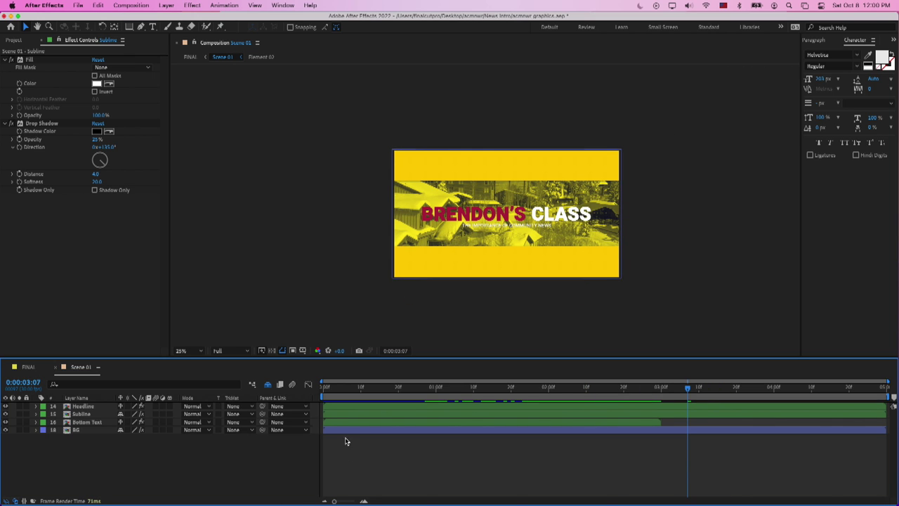
pyautogui.click(91, 415)
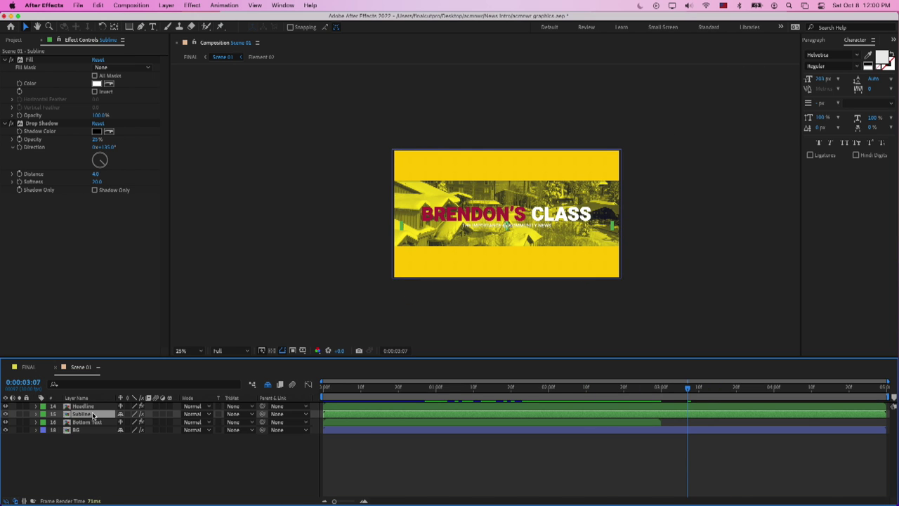
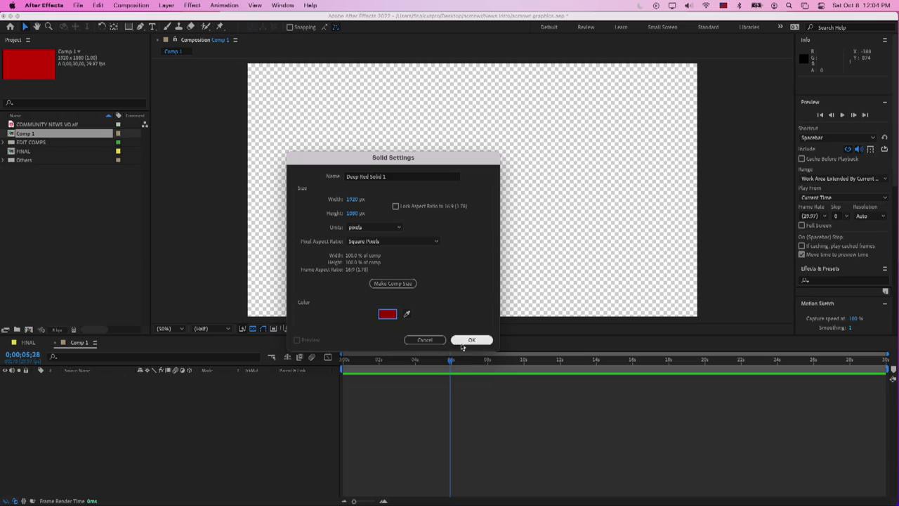
# - Discard the open solid settings and create a new deep red 1920 × 1080 px solid in Comp 1
pyautogui.click(425, 340)
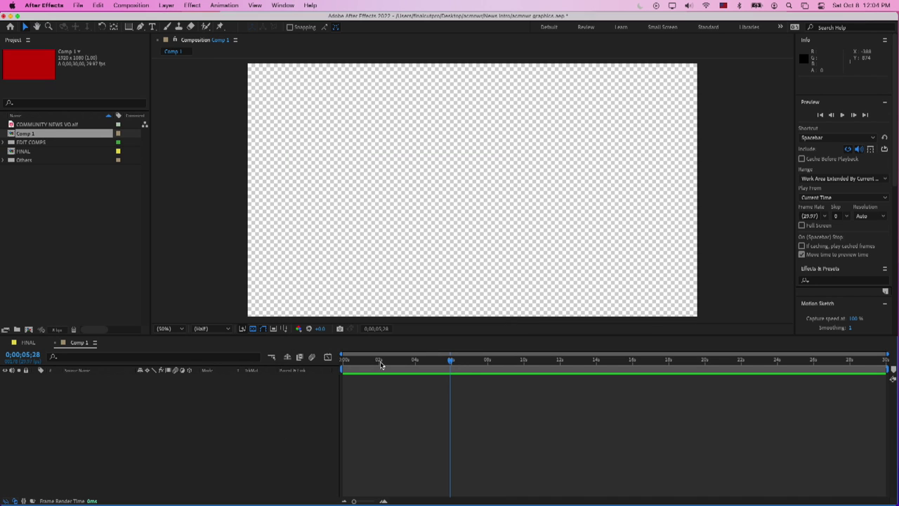
pyautogui.rightClick(97, 443)
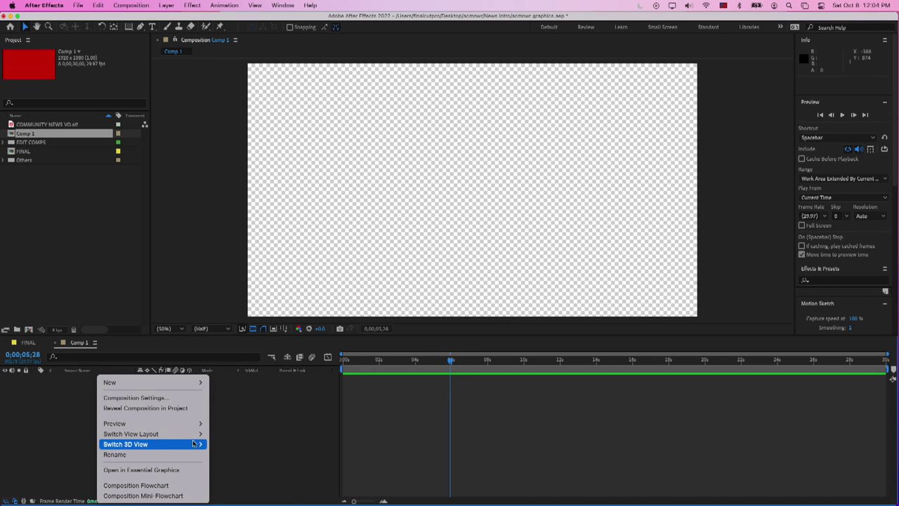
pyautogui.click(7, 425)
pyautogui.rightClick(49, 422)
pyautogui.moveTo(84, 384)
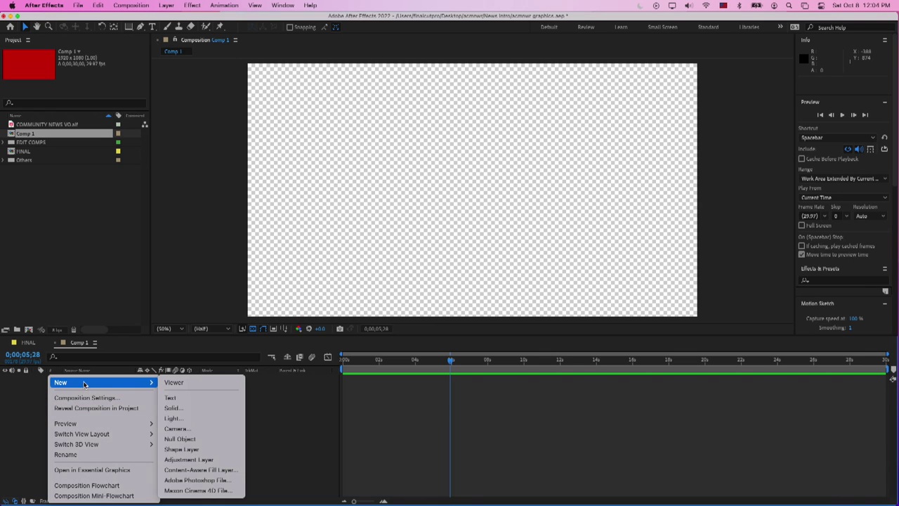
pyautogui.click(172, 407)
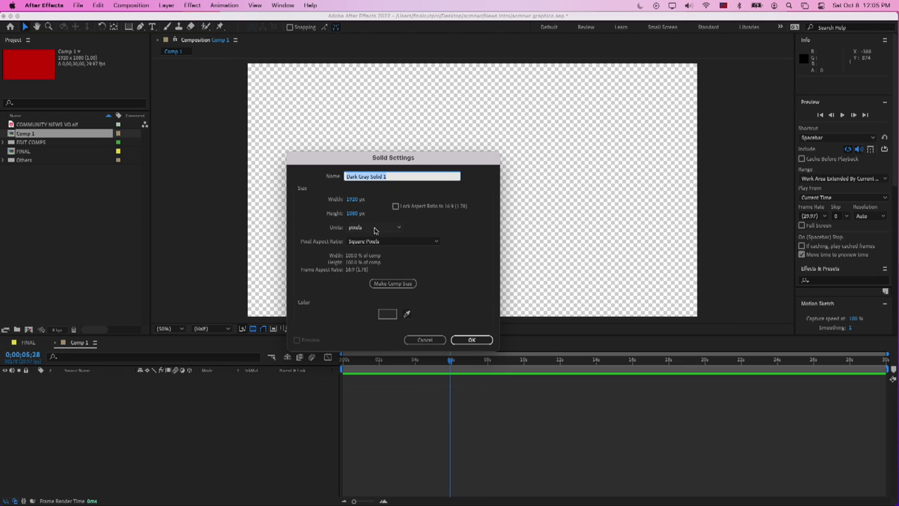
pyautogui.click(370, 249)
pyautogui.click(371, 243)
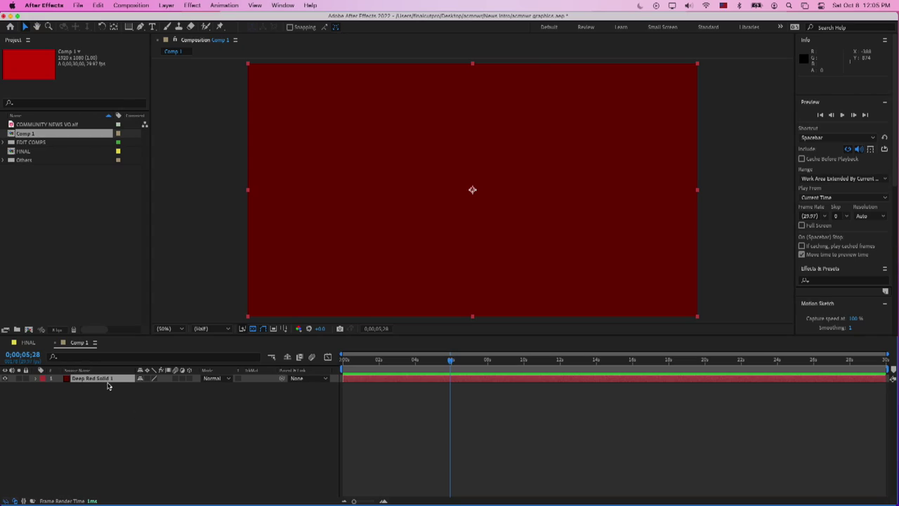
# - Try scaling the deep red solid down in height and width, and undo both scale changes
pyautogui.click(107, 387)
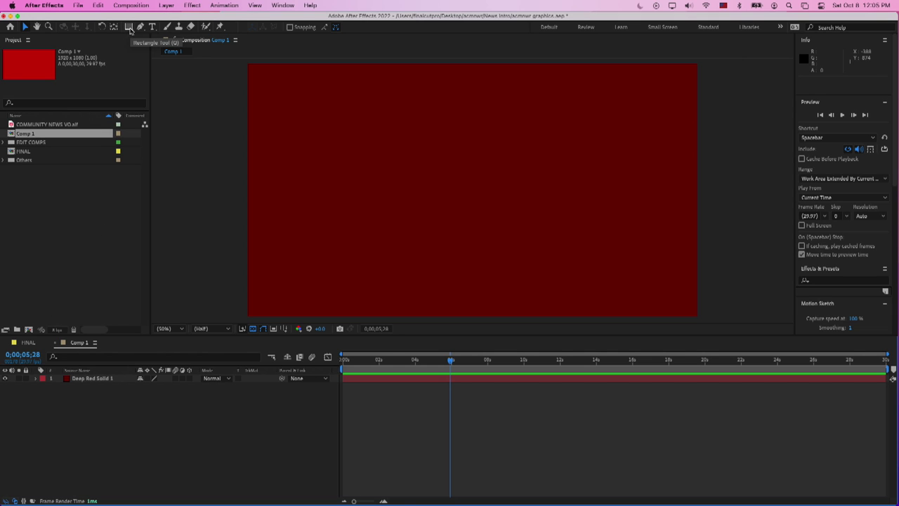
pyautogui.click(87, 380)
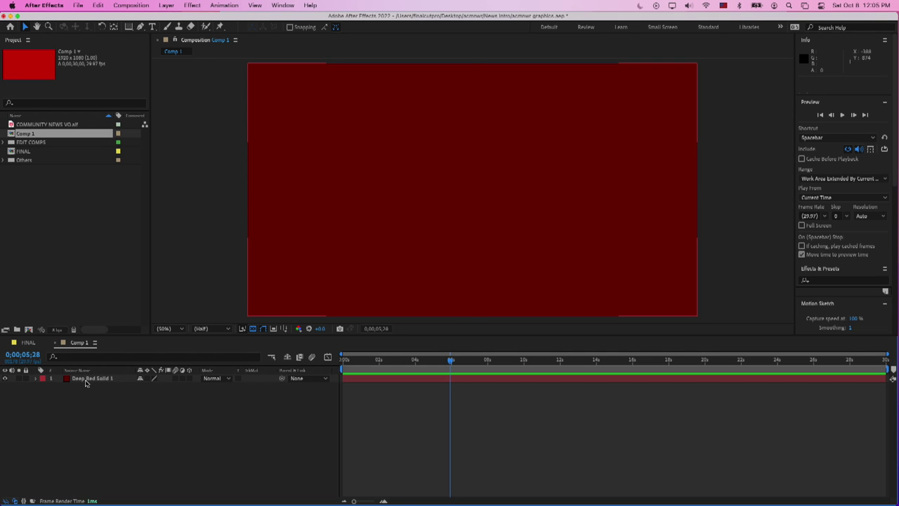
pyautogui.click(87, 383)
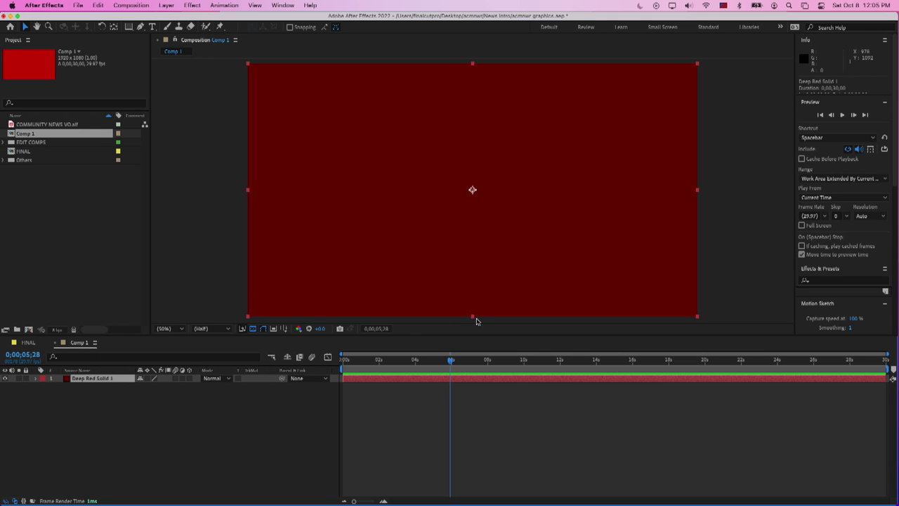
pyautogui.moveTo(473, 317); pyautogui.dragTo(455, 205)
pyautogui.moveTo(696, 193); pyautogui.dragTo(546, 191)
pyautogui.press('super+z')
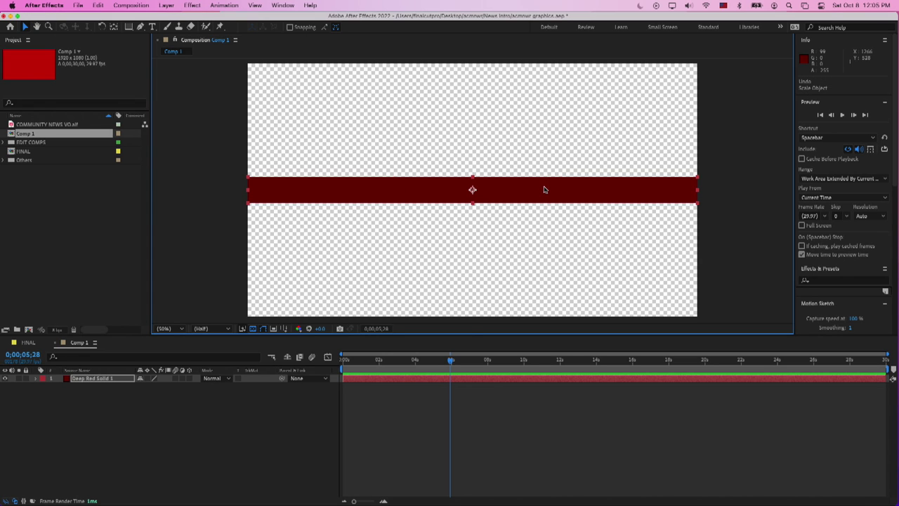
pyautogui.press('super+z')
# - Draw a star-shaped mask on the deep red solid outward from its centre with the Star tool
pyautogui.click(116, 378)
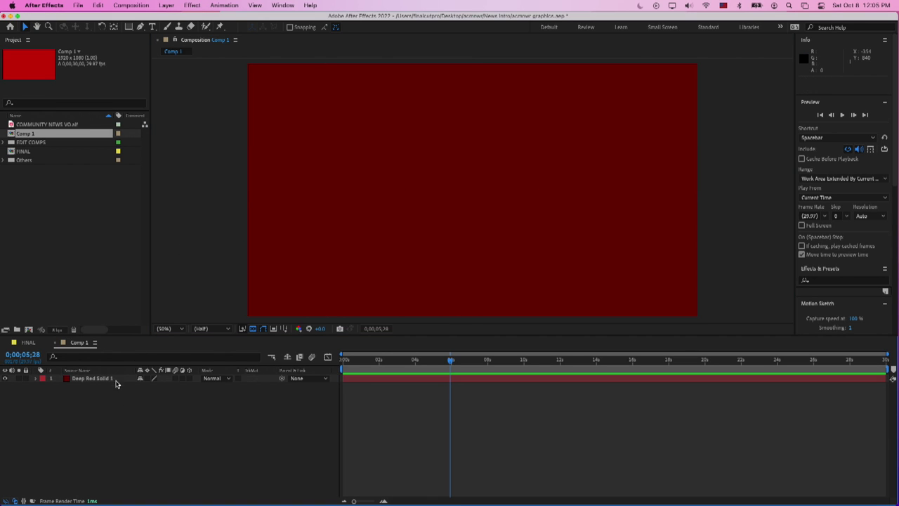
pyautogui.moveTo(128, 27); pyautogui.dragTo(149, 69)
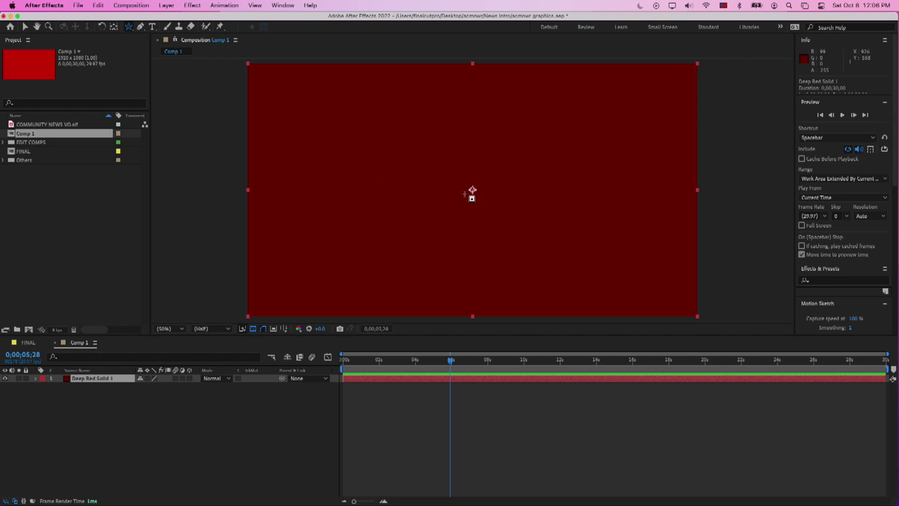
pyautogui.click(473, 191)
pyautogui.moveTo(473, 192); pyautogui.dragTo(571, 239)
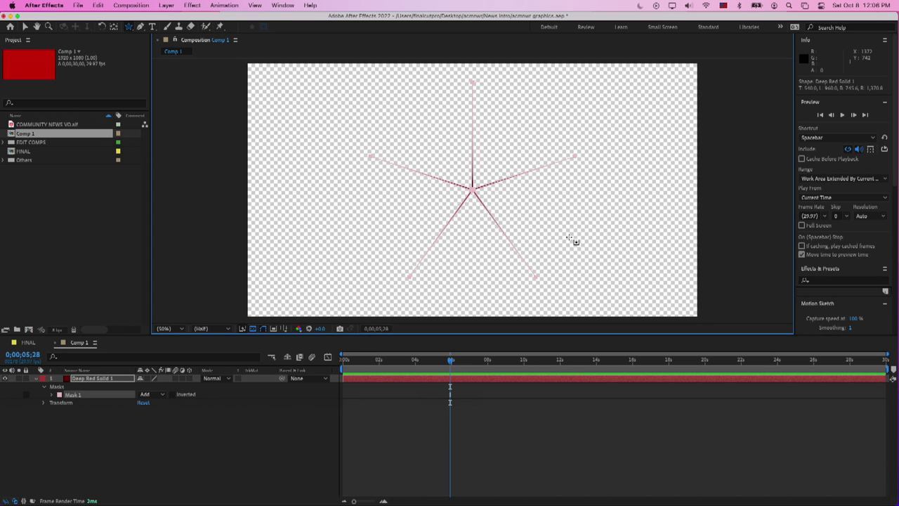
pyautogui.click(218, 445)
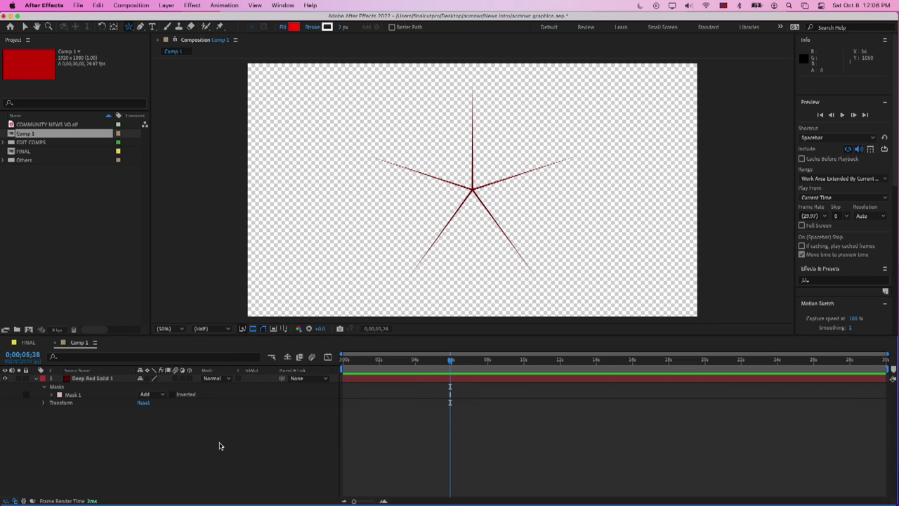
pyautogui.click(119, 397)
pyautogui.click(101, 380)
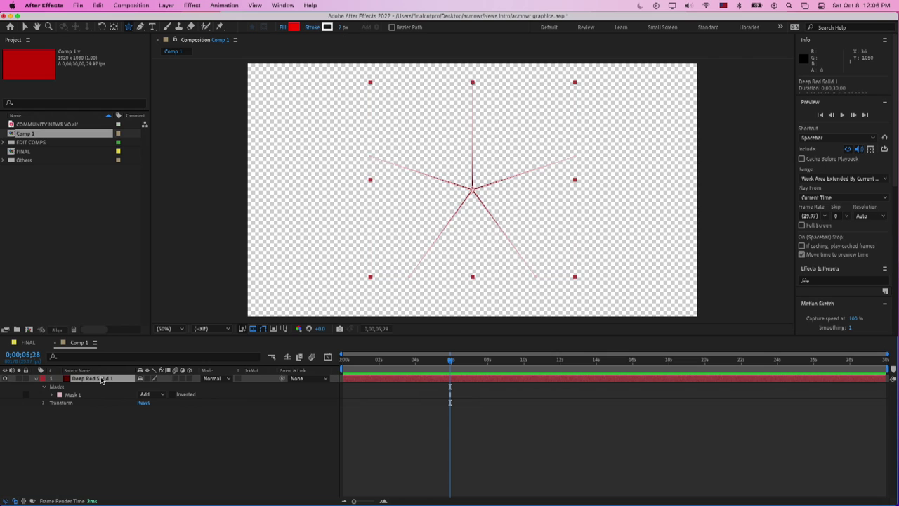
pyautogui.click(126, 444)
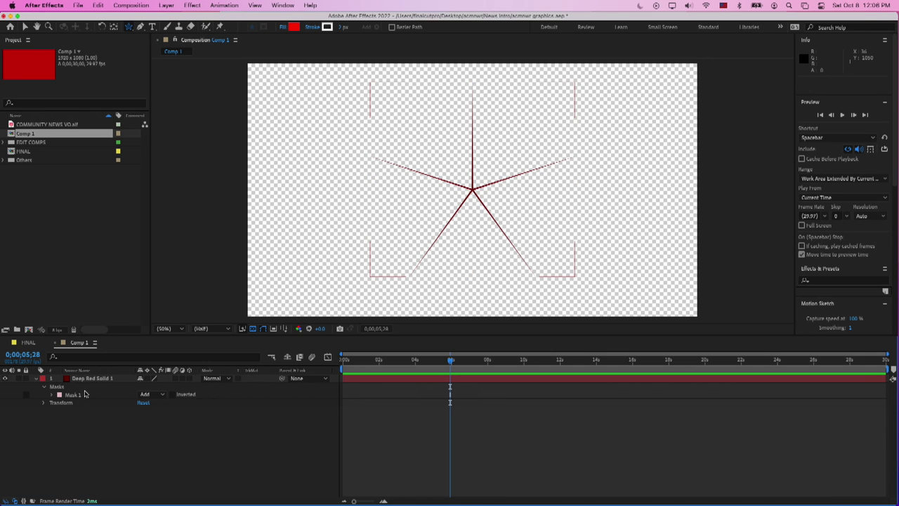
# - Set the star mask's Mask Expansion to 53 pixels, and delete the mask from the solid
pyautogui.click(90, 380)
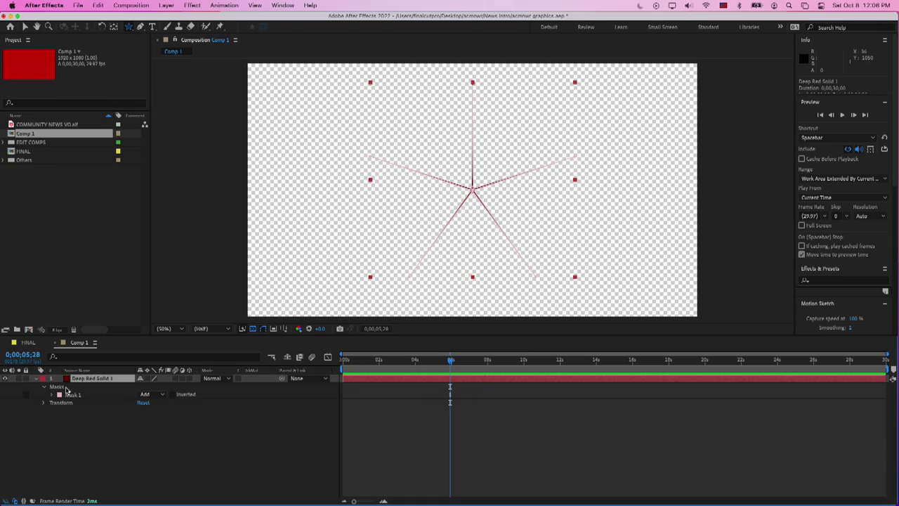
pyautogui.click(54, 395)
pyautogui.click(52, 395)
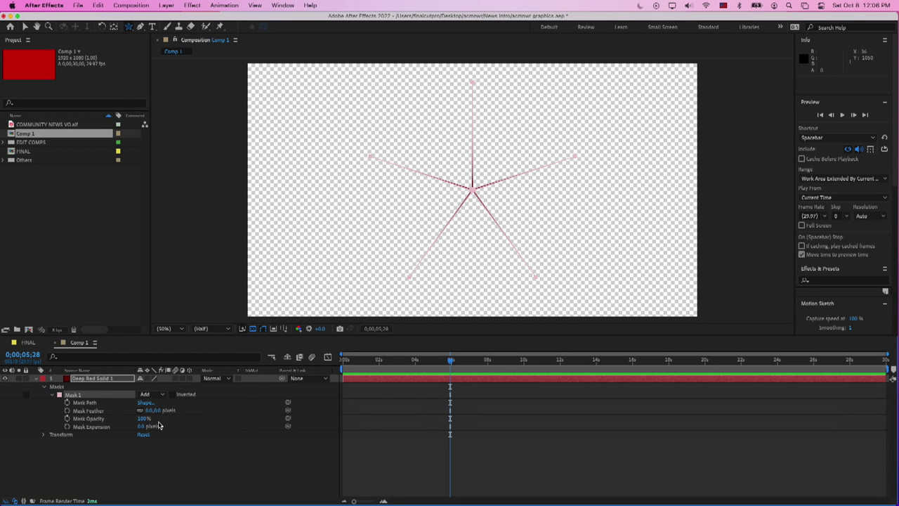
pyautogui.moveTo(142, 426)
pyautogui.mouseDown()
pyautogui.moveTo(256, 422)
pyautogui.moveTo(178, 439)
pyautogui.mouseUp()
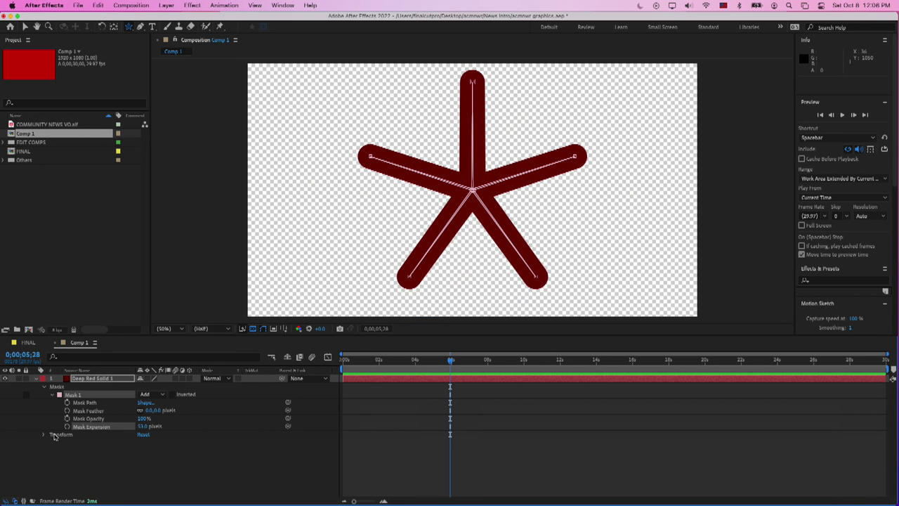
pyautogui.click(89, 396)
pyautogui.press('Delete')
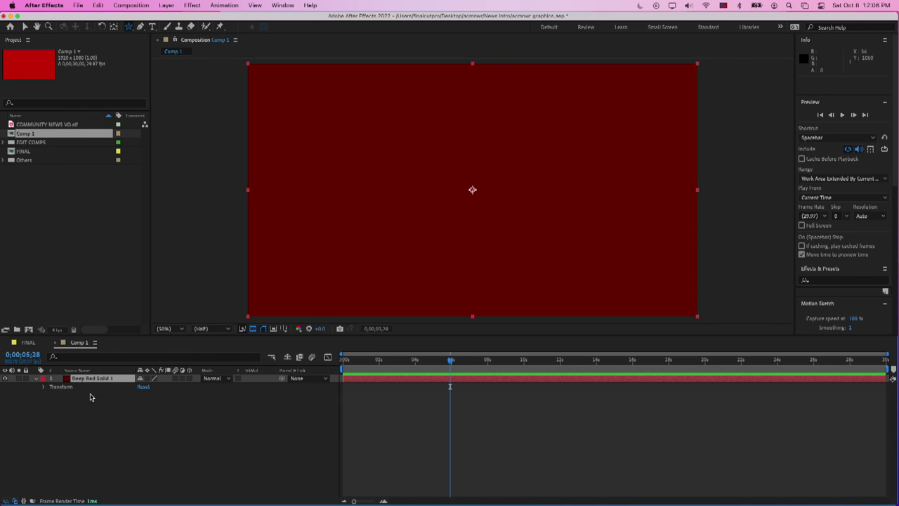
# - Scale the deep red solid down to a wide lower-third bar and move it to position 844, 848
pyautogui.click(66, 380)
pyautogui.press('v')
pyautogui.moveTo(474, 318); pyautogui.dragTo(474, 232)
pyautogui.moveTo(474, 150); pyautogui.dragTo(473, 164)
pyautogui.moveTo(695, 193); pyautogui.dragTo(623, 204)
pyautogui.moveTo(540, 195); pyautogui.dragTo(513, 267)
# - Display the Title/Action Safe guides over the composition
pyautogui.click(284, 329)
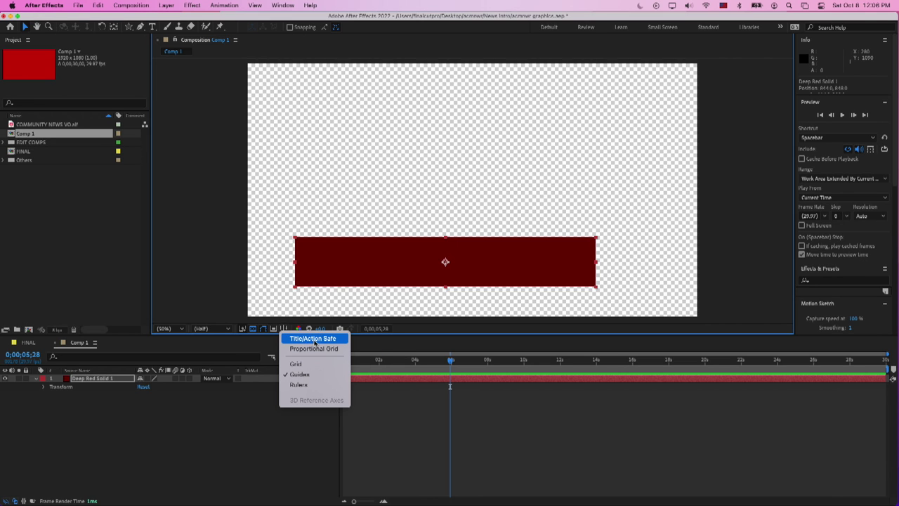
pyautogui.click(314, 339)
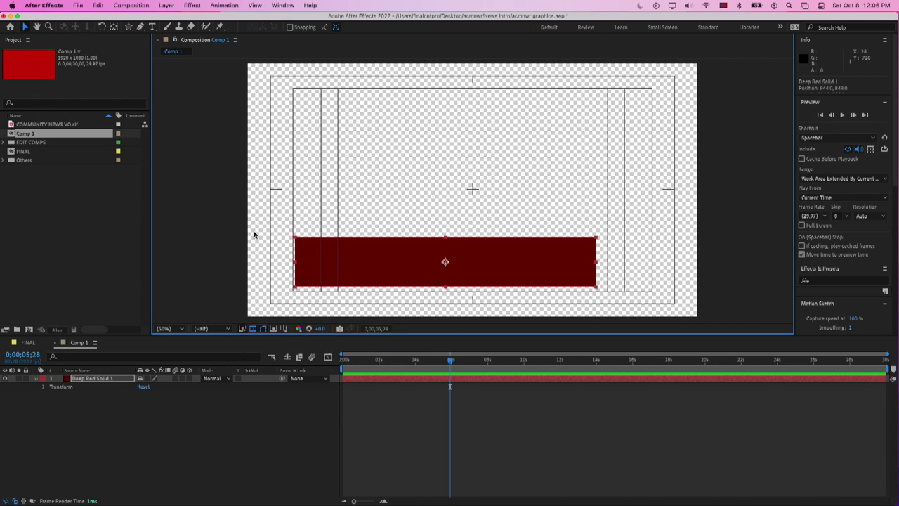
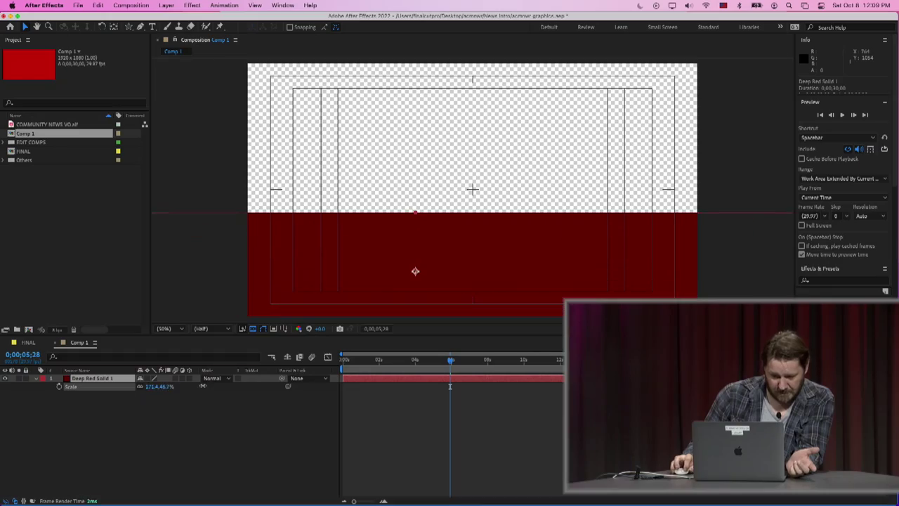
# - Set the red bar's horizontal scale to 0% independently of its 14.8% height, and keyframe Scale at the composition's start
pyautogui.moveTo(184, 387); pyautogui.dragTo(166, 390)
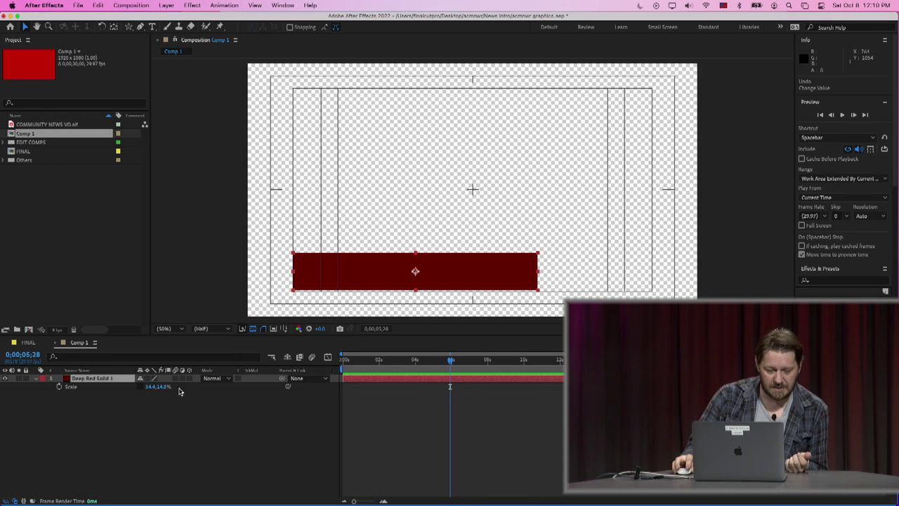
pyautogui.moveTo(162, 388); pyautogui.dragTo(148, 389)
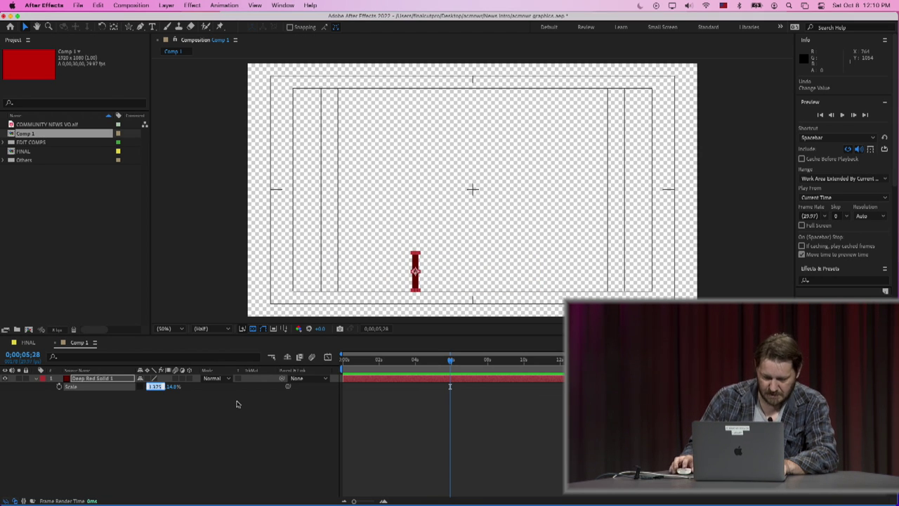
pyautogui.press('Return')
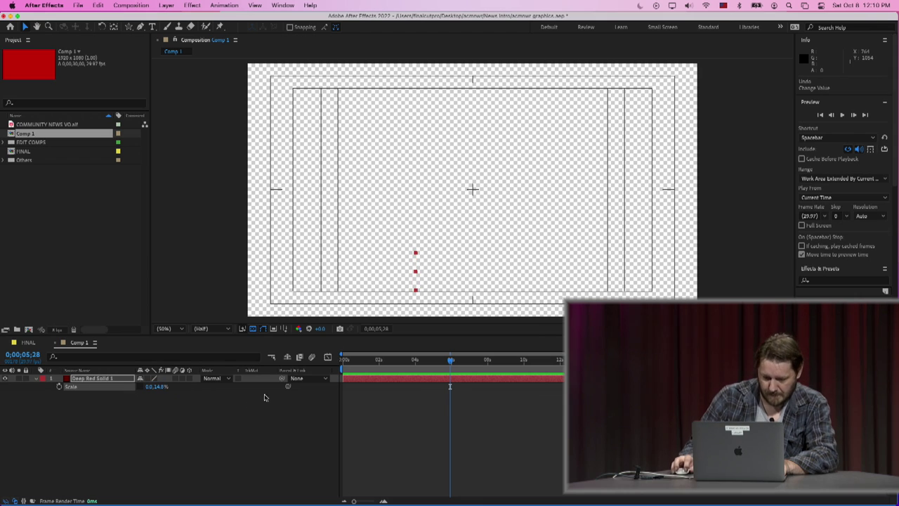
pyautogui.click(344, 360)
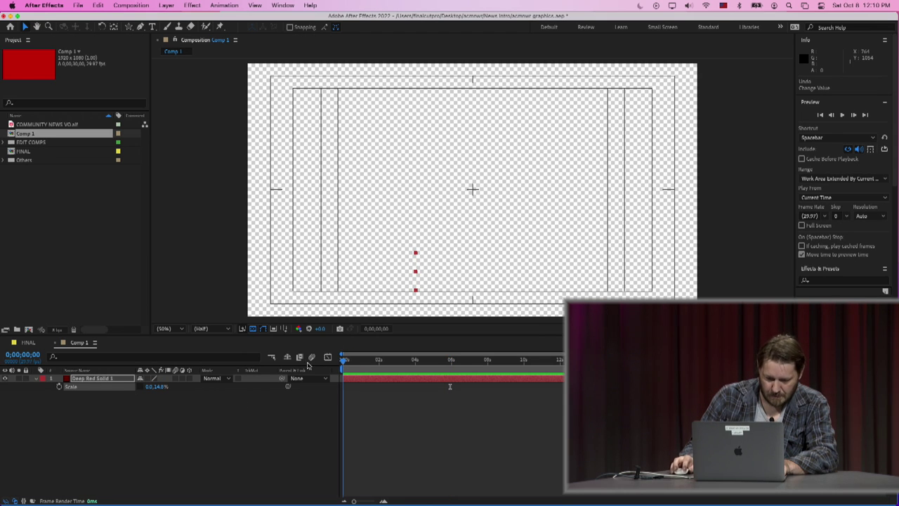
pyautogui.click(60, 387)
# - At 0;00;02;21, try a 200% horizontal scale on the bar, and resize its width to 52.9% as the ending Scale keyframe
pyautogui.moveTo(344, 365); pyautogui.dragTo(392, 365)
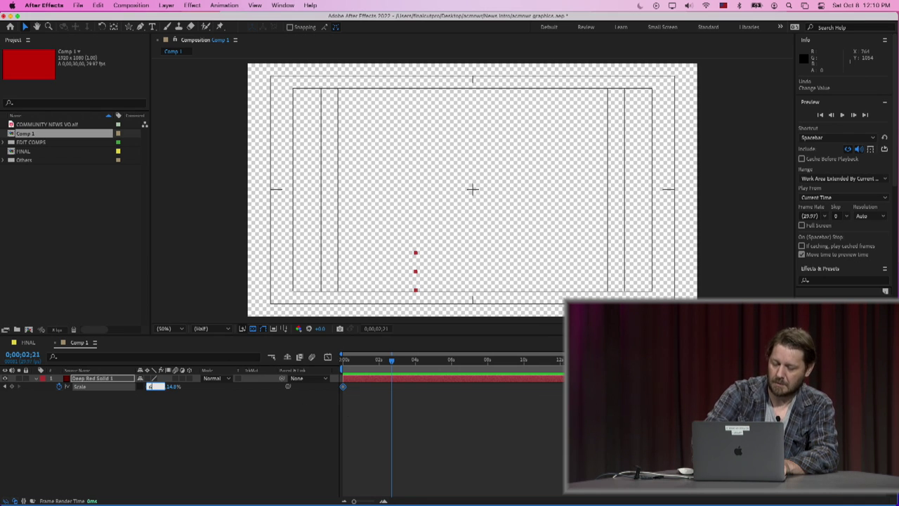
pyautogui.press('Return')
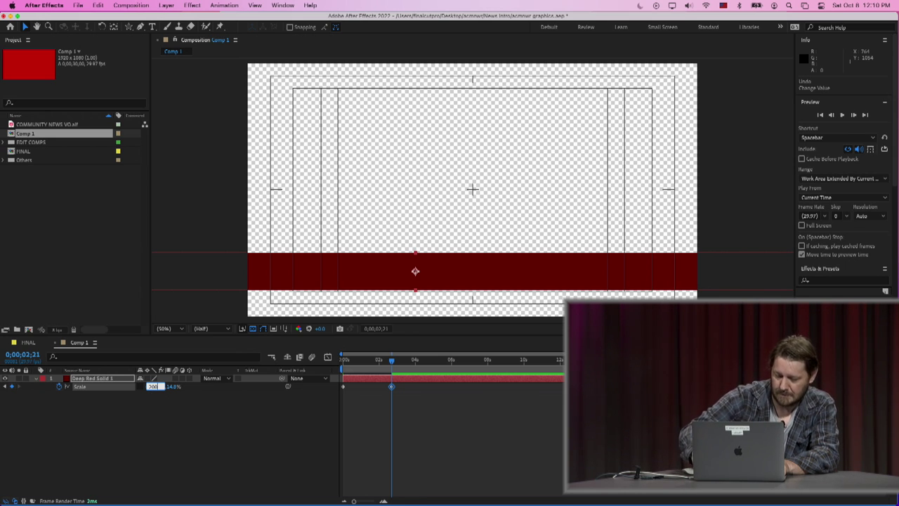
pyautogui.press('Return')
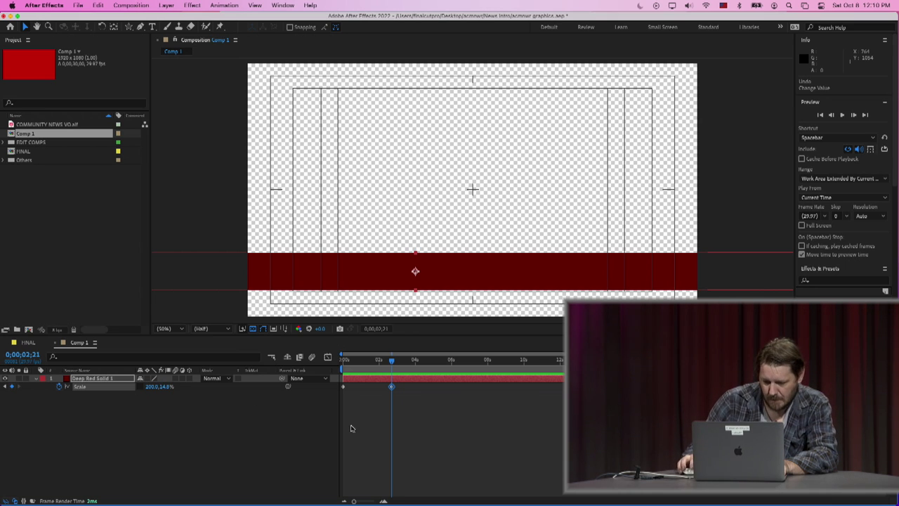
pyautogui.press(',')
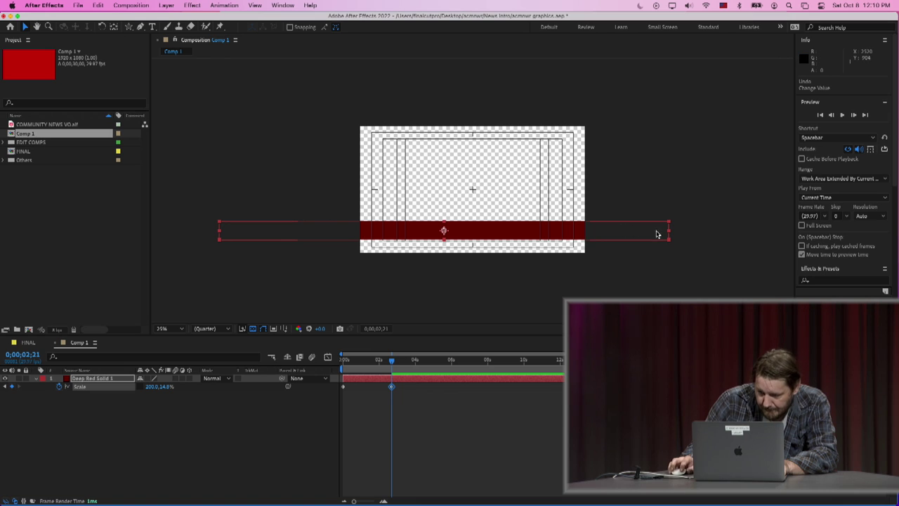
pyautogui.moveTo(669, 234); pyautogui.dragTo(505, 234)
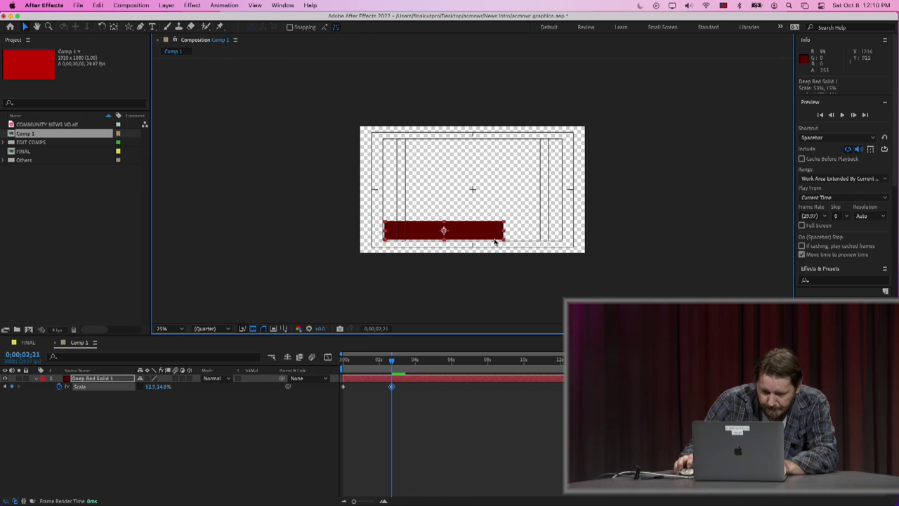
pyautogui.click(295, 422)
# - Keyframe the bar's opacity from 1% at the start to 100% at 0;00;02;21, and preview the animation
pyautogui.moveTo(391, 359); pyautogui.dragTo(337, 365)
pyautogui.click(86, 386)
pyautogui.press('t')
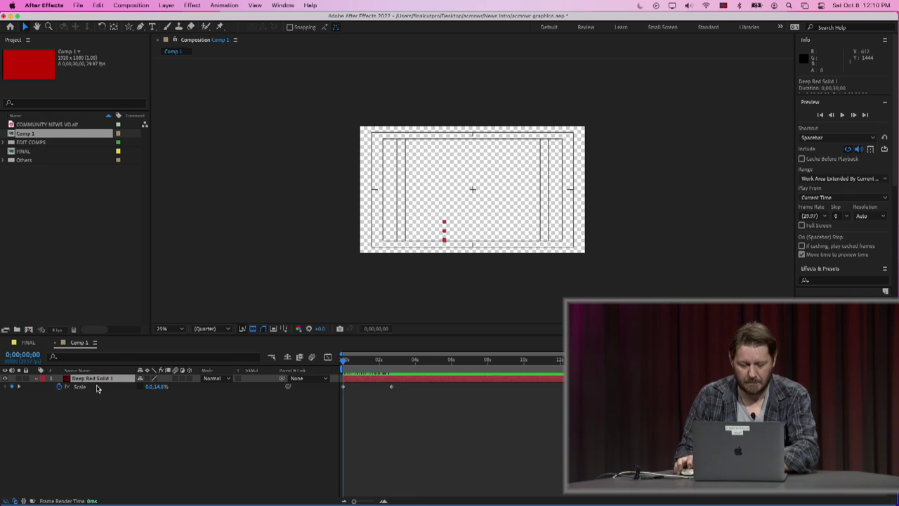
pyautogui.click(60, 386)
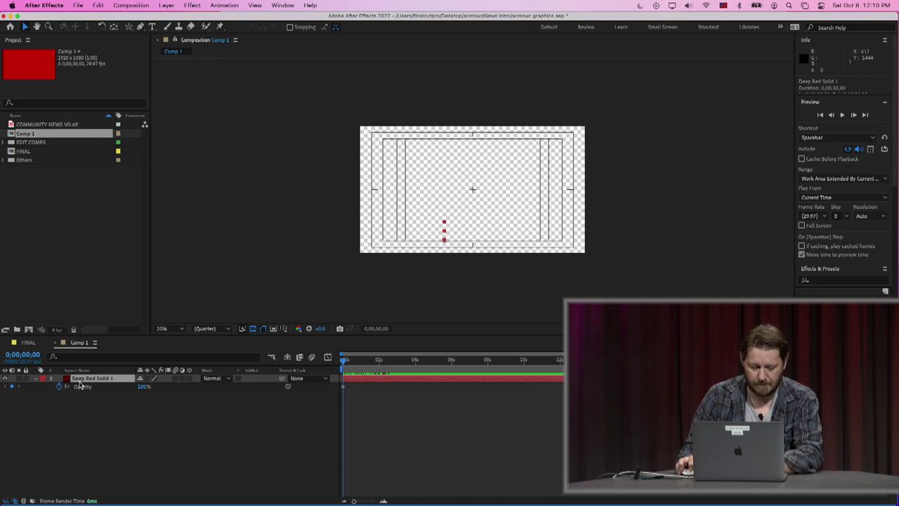
pyautogui.press('u')
pyautogui.press('space')
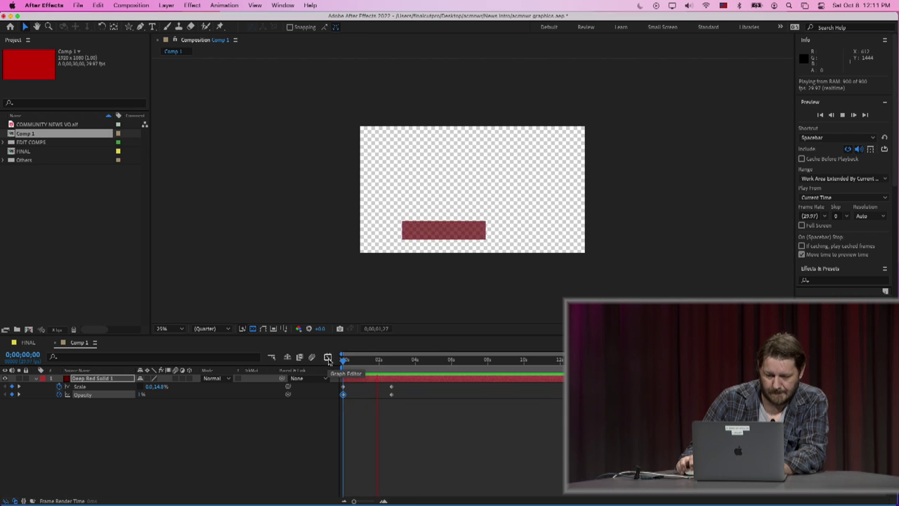
pyautogui.press('space')
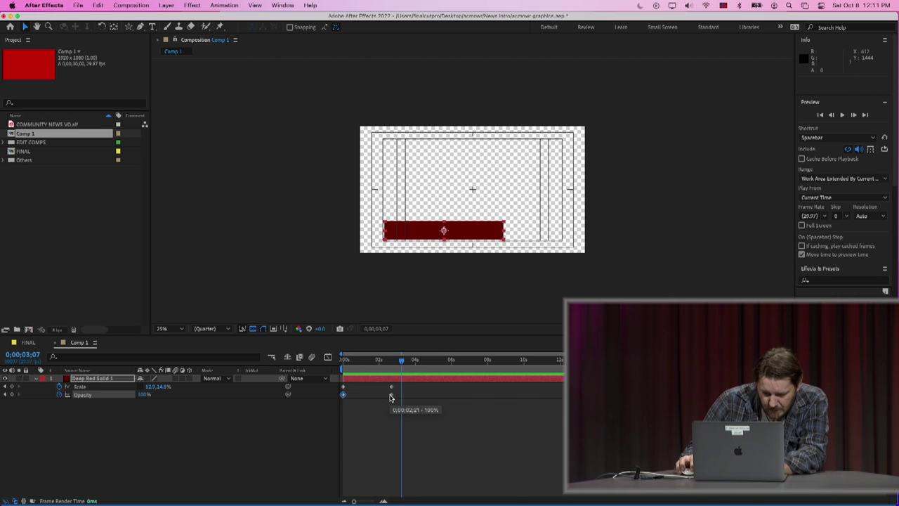
# - Move the 100% opacity keyframe earlier to about 0;00;00;21, and preview the shorter fade-in
pyautogui.moveTo(391, 396); pyautogui.dragTo(353, 397)
pyautogui.press('Home')
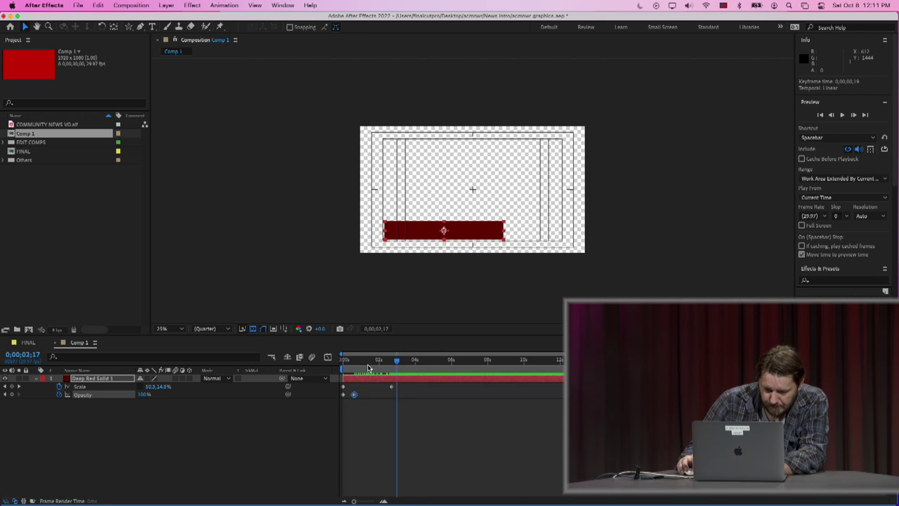
pyautogui.press('space')
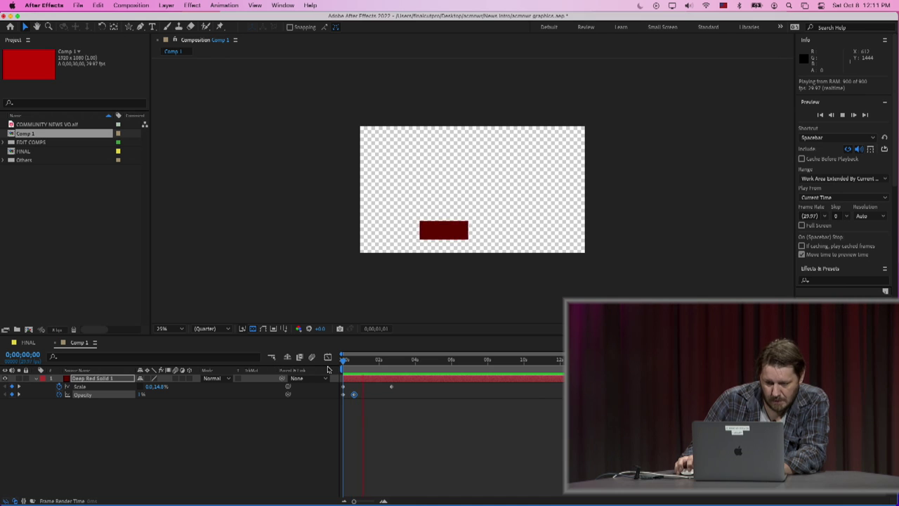
pyautogui.press('space')
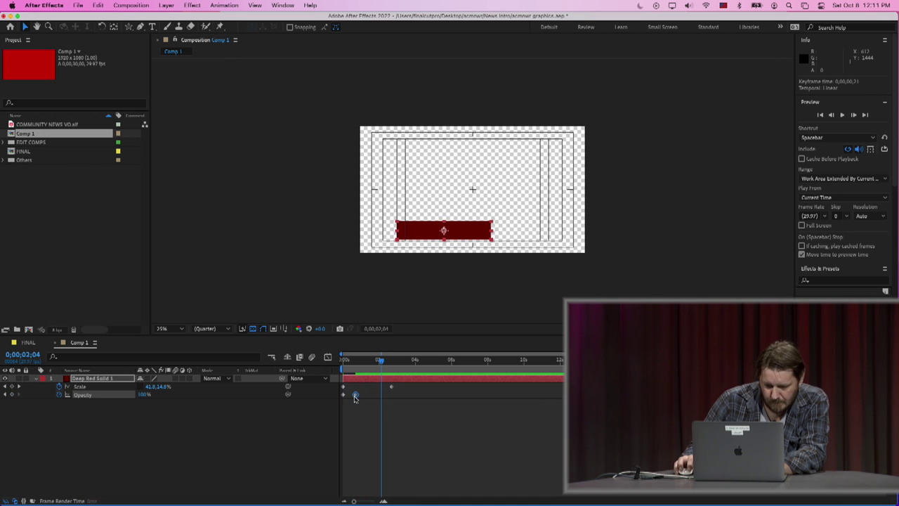
# - Apply Easy Ease In to the bar's 100% opacity keyframe, and return to the start of the composition
pyautogui.rightClick(356, 397)
pyautogui.moveTo(389, 494)
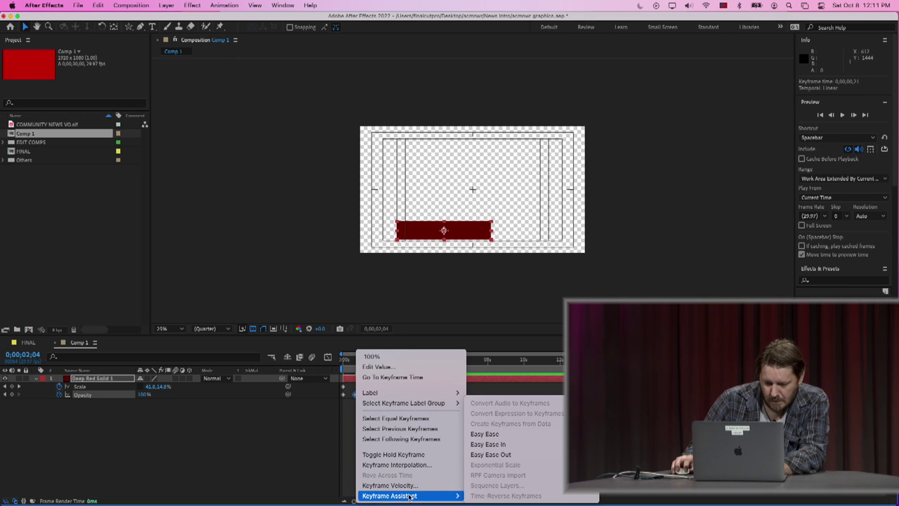
pyautogui.click(492, 444)
pyautogui.click(303, 466)
pyautogui.moveTo(379, 370); pyautogui.dragTo(343, 372)
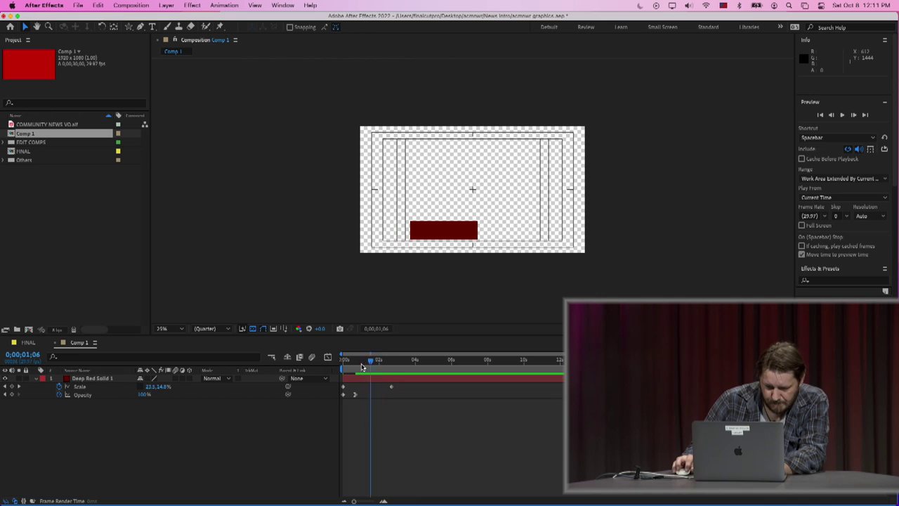
# - Make the deep red solid a 3D layer, reveal its rotation properties alongside Scale and Opacity, and preview the animation
pyautogui.click(108, 386)
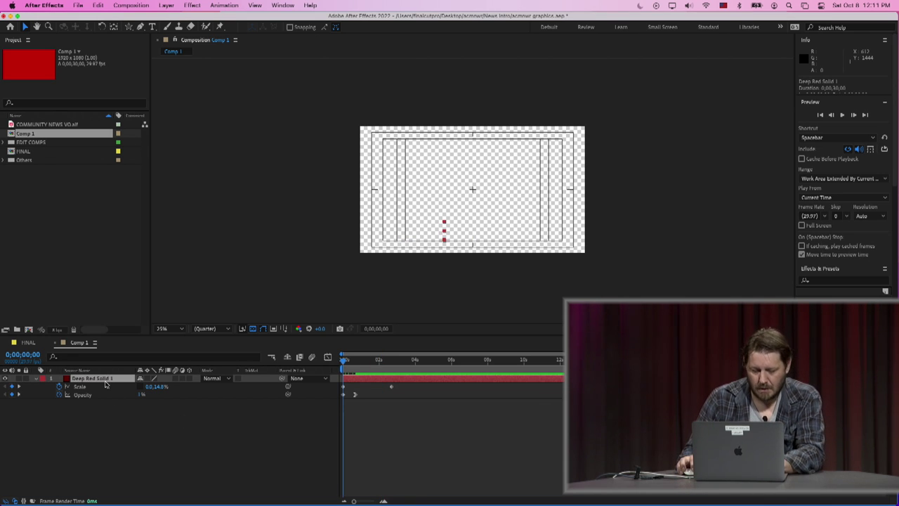
pyautogui.hotkey('shift', 'r')
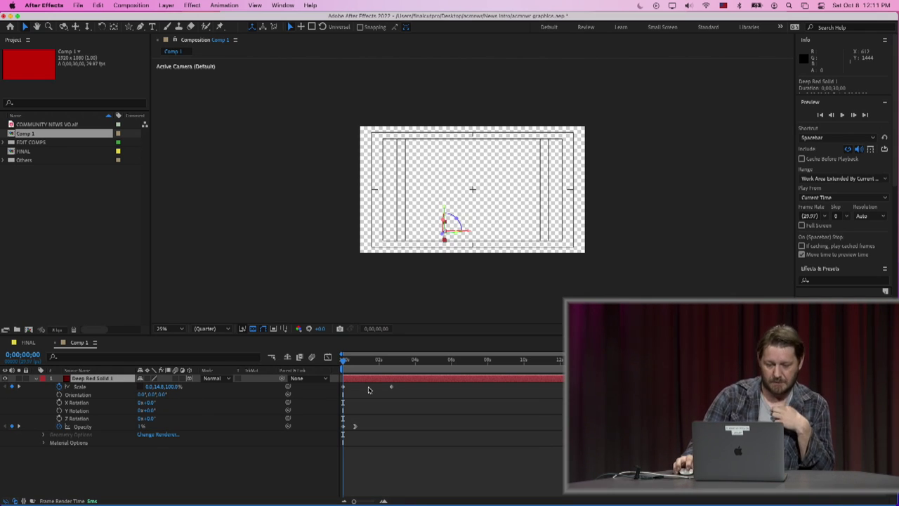
pyautogui.press('space')
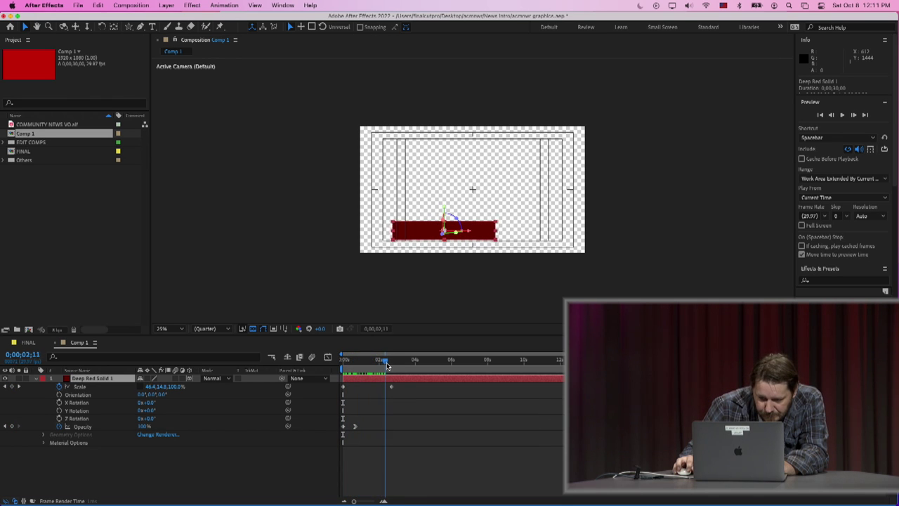
pyautogui.click(370, 365)
pyautogui.press('Home')
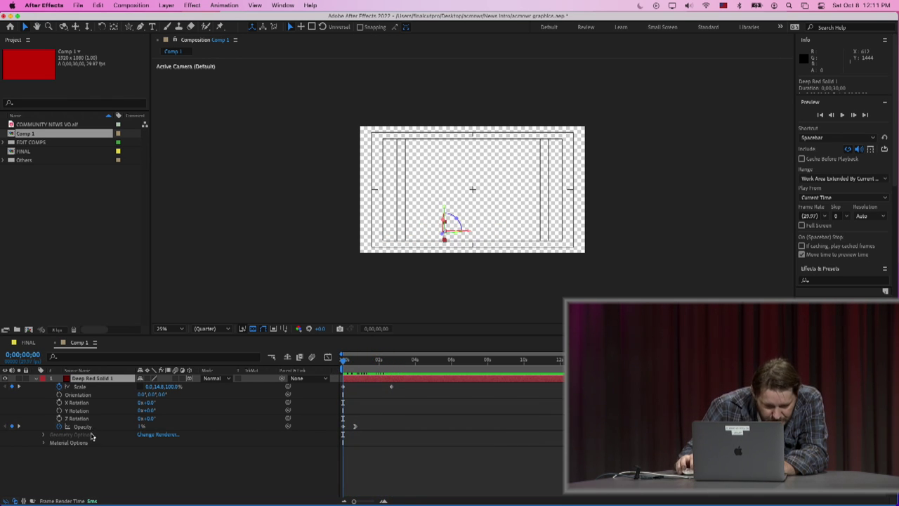
# - Set the full-width bar's Y Rotation to -68°, and keyframe that rotation at the start of the composition
pyautogui.moveTo(376, 366); pyautogui.dragTo(539, 366)
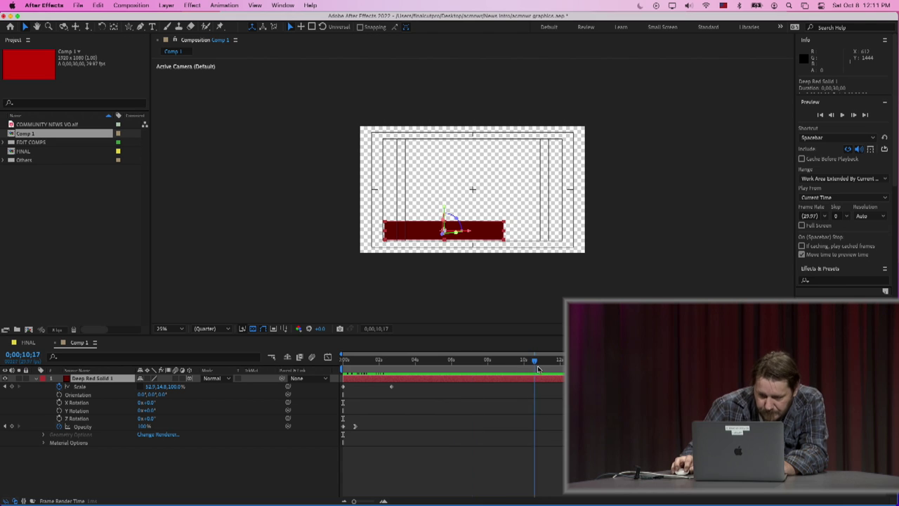
pyautogui.press('.')
pyautogui.press('.')
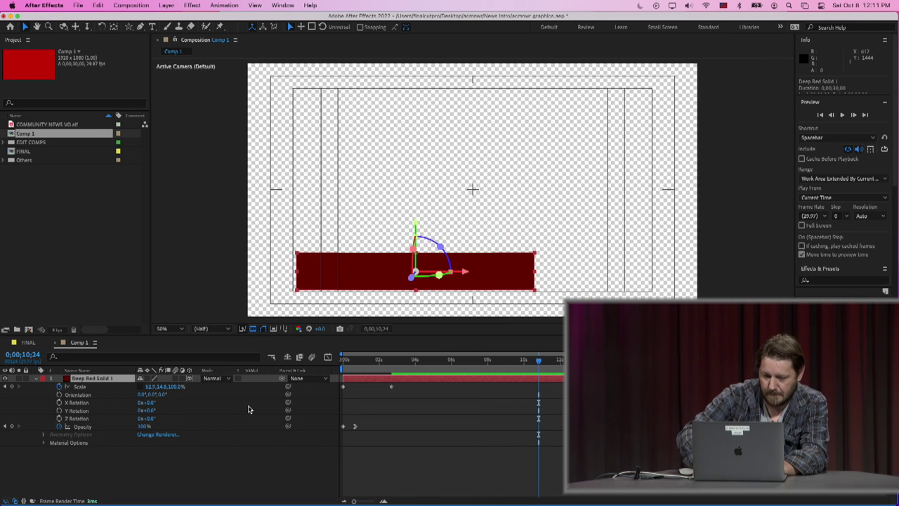
pyautogui.moveTo(351, 313); pyautogui.dragTo(426, 124)
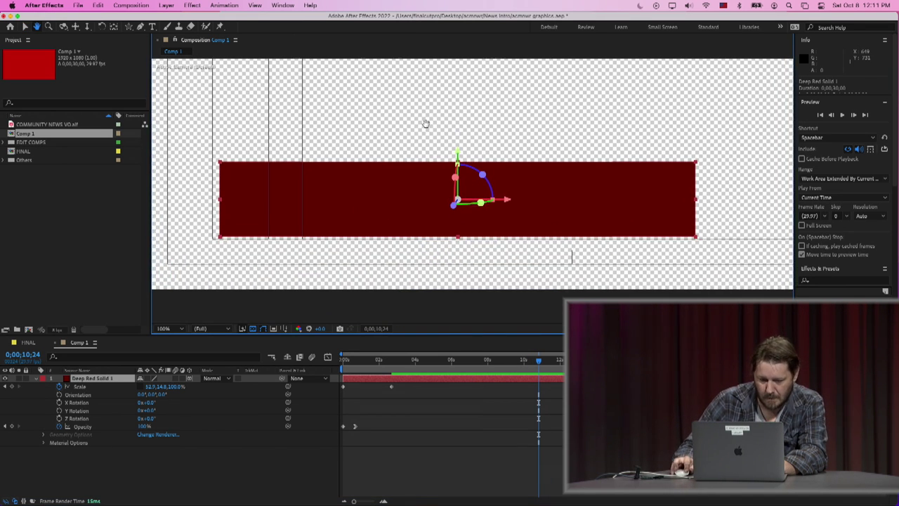
pyautogui.moveTo(146, 402); pyautogui.dragTo(124, 416)
pyautogui.press('super+z')
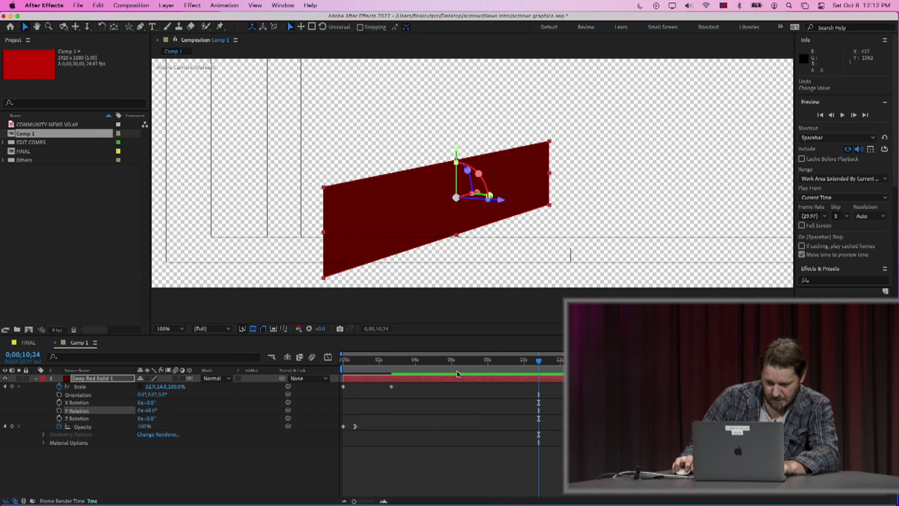
pyautogui.click(396, 360)
pyautogui.press('Home')
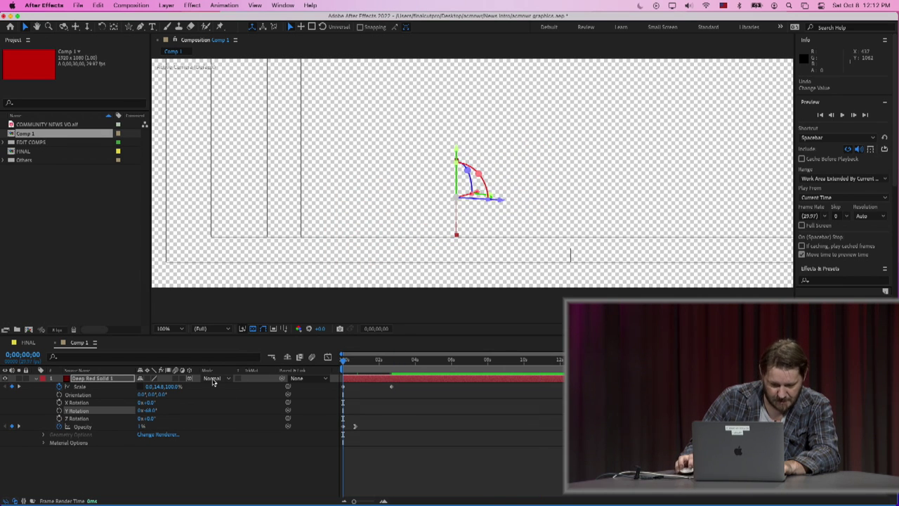
pyautogui.click(60, 411)
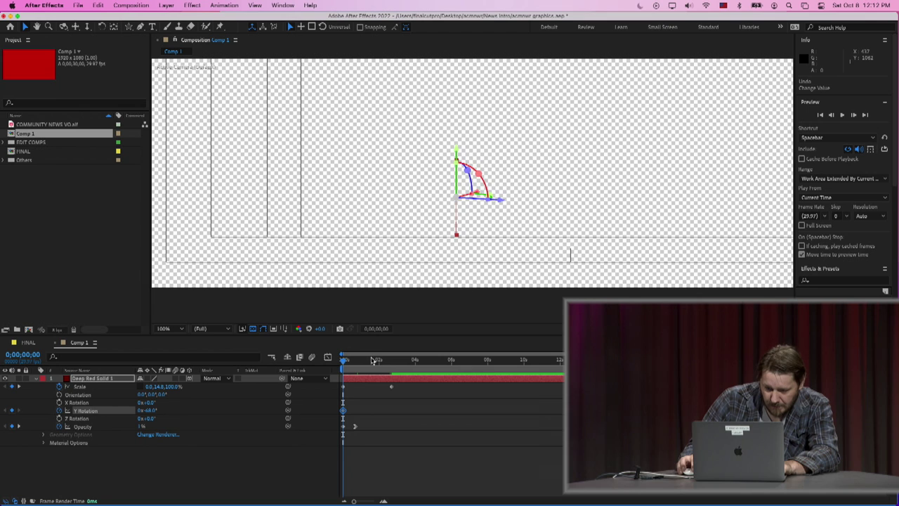
# - Set the bar's Y Rotation to 0° at 0;00;02;21, in line with the ending Scale keyframe
pyautogui.click(403, 362)
pyautogui.moveTo(404, 362); pyautogui.dragTo(392, 360)
pyautogui.click(150, 410)
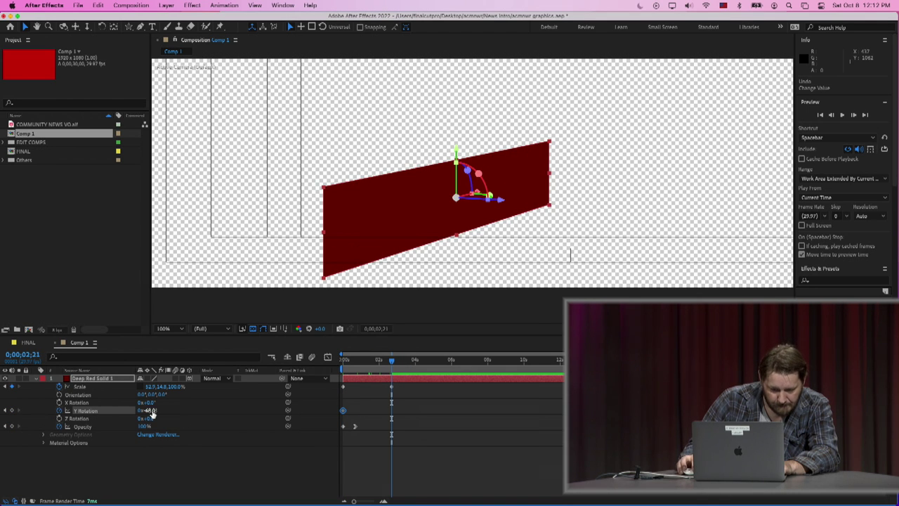
pyautogui.write('0')
pyautogui.press('Return')
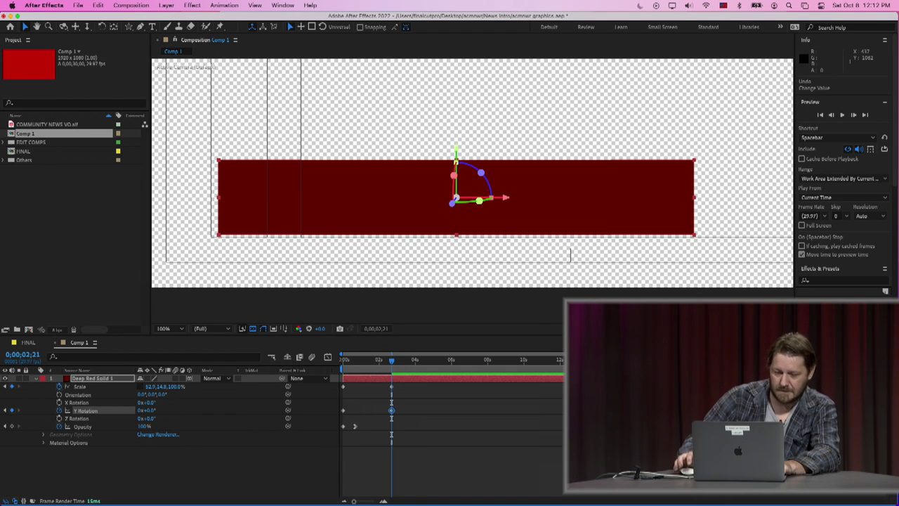
# - Apply Easy Ease In to the Scale and Y Rotation keyframes at 0;00;02;21, and return to the composition's start
pyautogui.moveTo(406, 388); pyautogui.dragTo(377, 421)
pyautogui.rightClick(392, 411)
pyautogui.moveTo(434, 496)
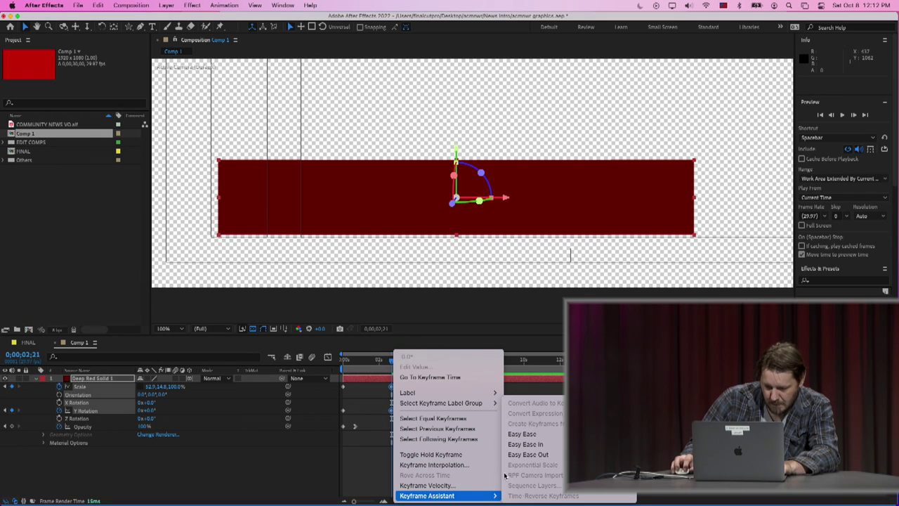
pyautogui.click(537, 444)
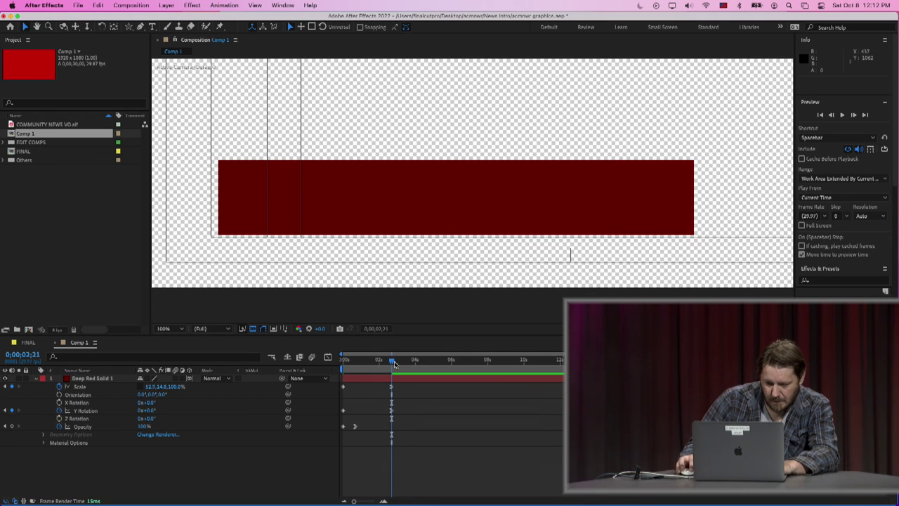
pyautogui.moveTo(394, 363); pyautogui.dragTo(306, 381)
pyautogui.scroll(-4, 479, 212)
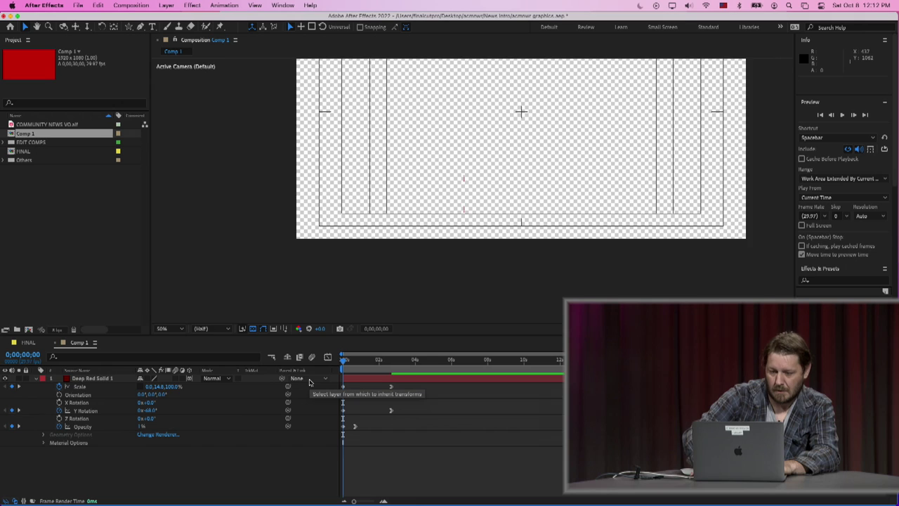
pyautogui.moveTo(372, 171); pyautogui.dragTo(313, 220)
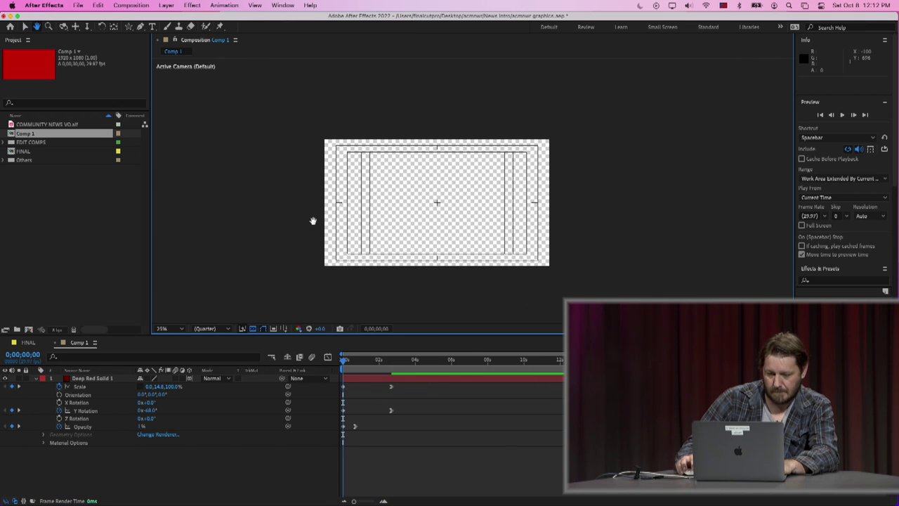
# - Preview the bar's eased scale and rotation animation from the start of the composition
pyautogui.press('space')
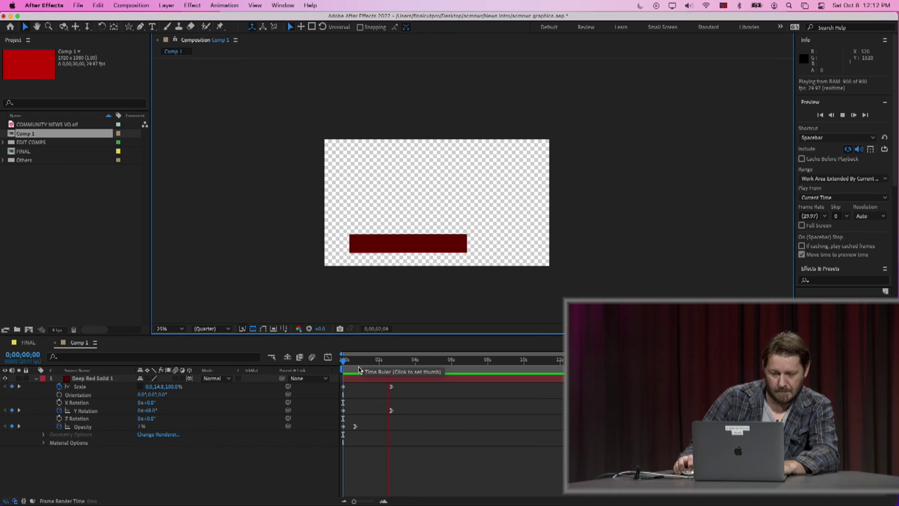
pyautogui.press('space')
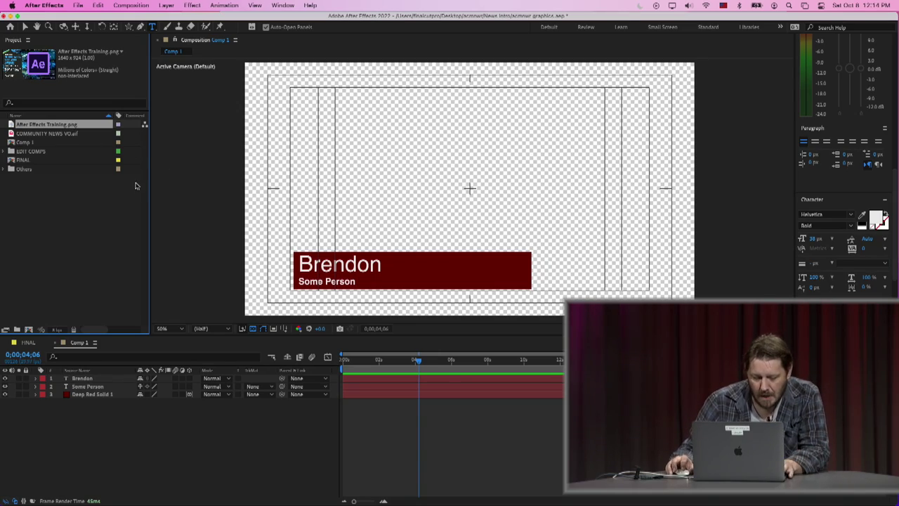
# - Try replacing the deep red solid layer's source with After Effects Training.png, and undo the replacement
pyautogui.click(97, 395)
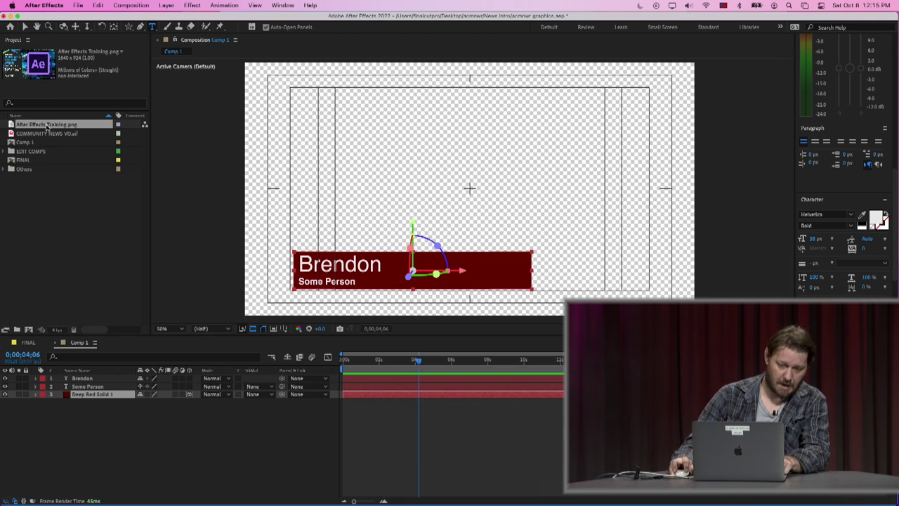
pyautogui.moveTo(46, 125); pyautogui.dragTo(81, 321)
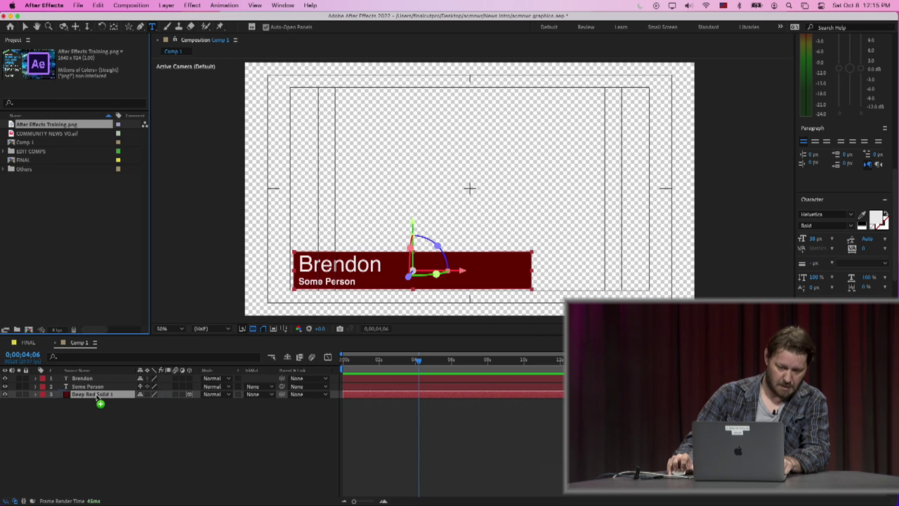
pyautogui.moveTo(100, 402); pyautogui.dragTo(98, 397)
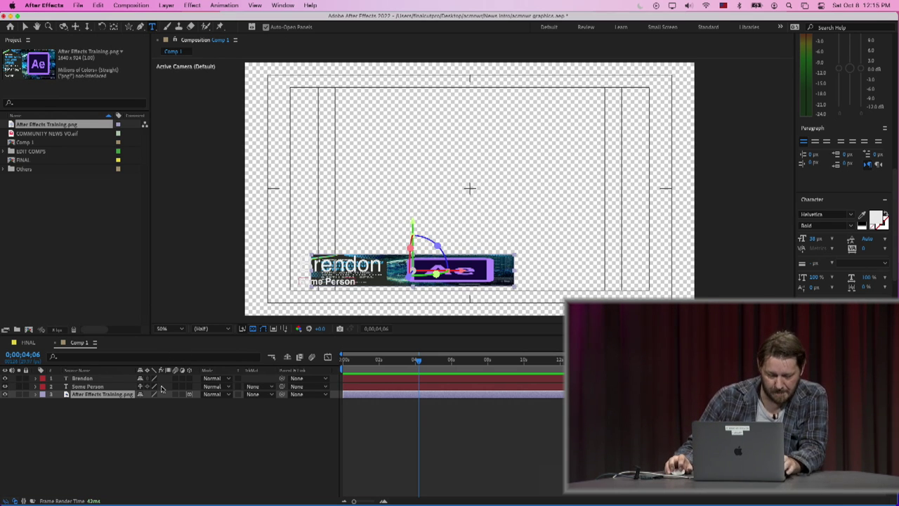
pyautogui.press('super+z')
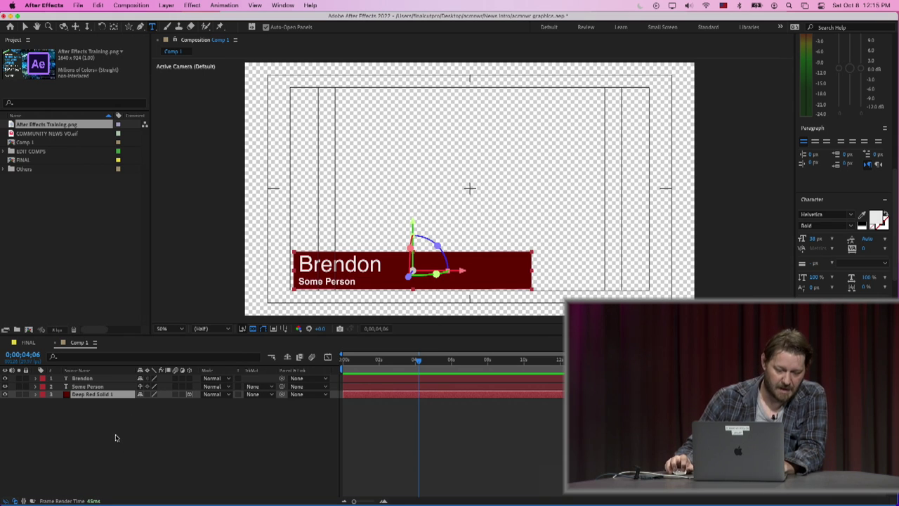
pyautogui.click(115, 436)
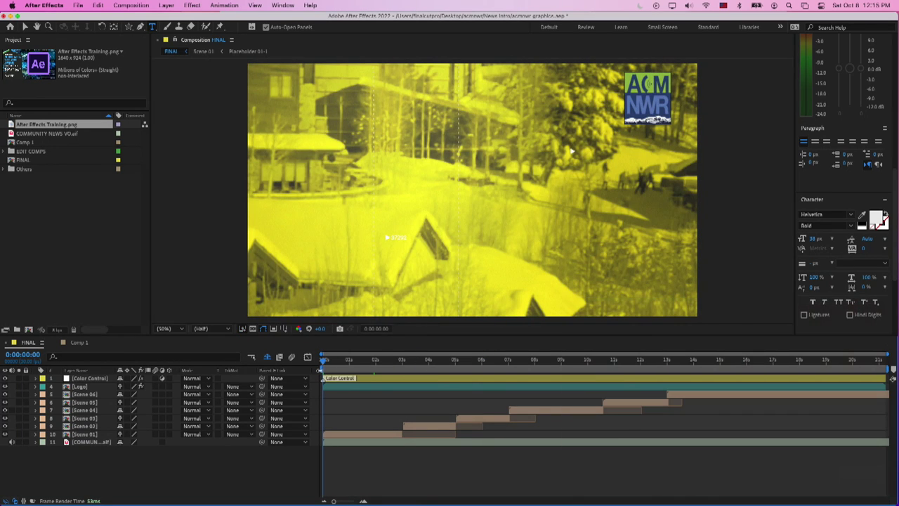
# - Limit the FINAL composition's work area to about the two-to-four-second range, and preview that section from 0:00:02:07
pyautogui.moveTo(601, 368); pyautogui.dragTo(371, 368)
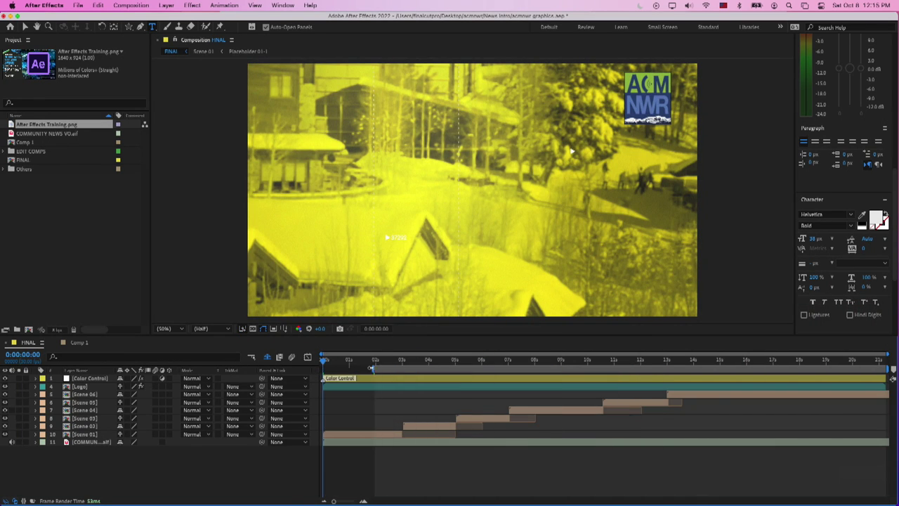
pyautogui.moveTo(888, 368); pyautogui.dragTo(630, 368)
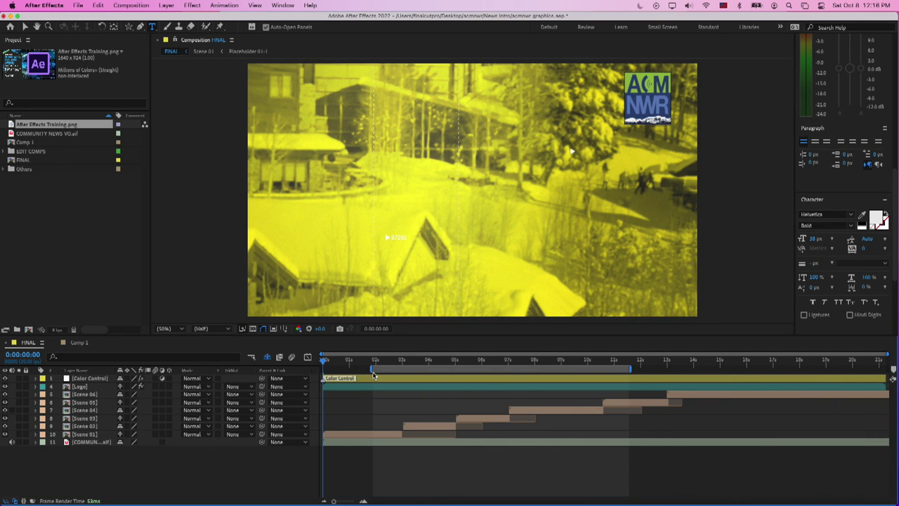
pyautogui.moveTo(372, 365); pyautogui.dragTo(630, 373)
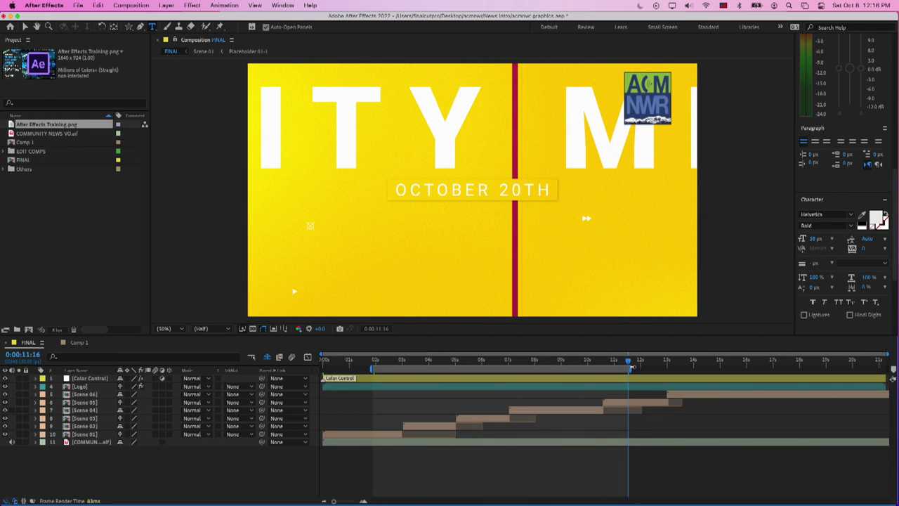
pyautogui.moveTo(631, 368); pyautogui.dragTo(383, 362)
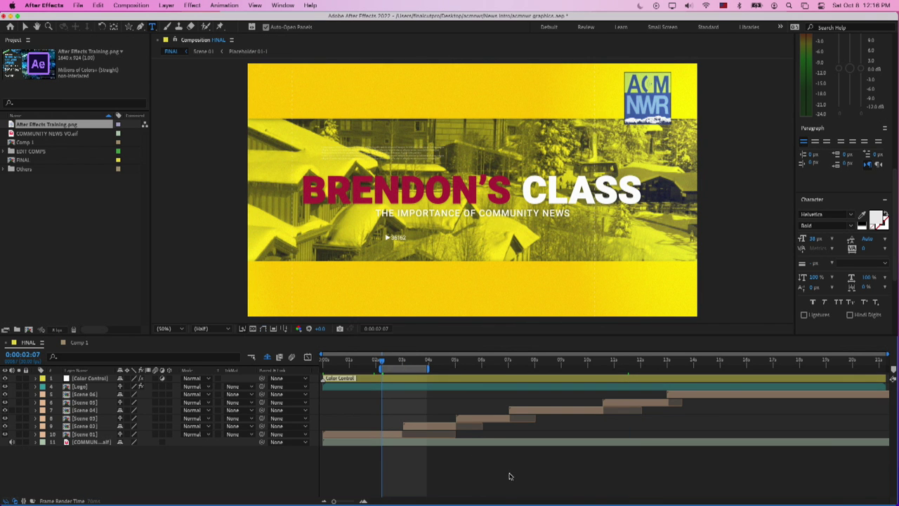
pyautogui.press('space')
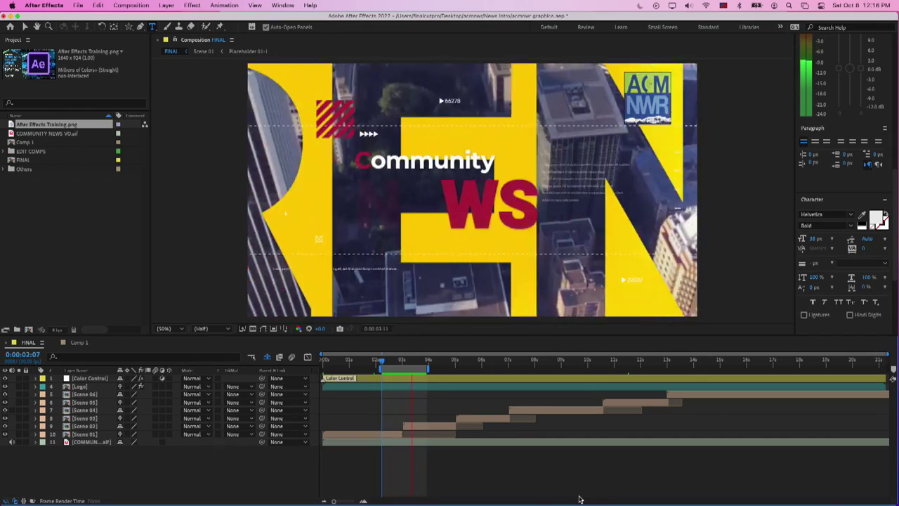
pyautogui.press('space')
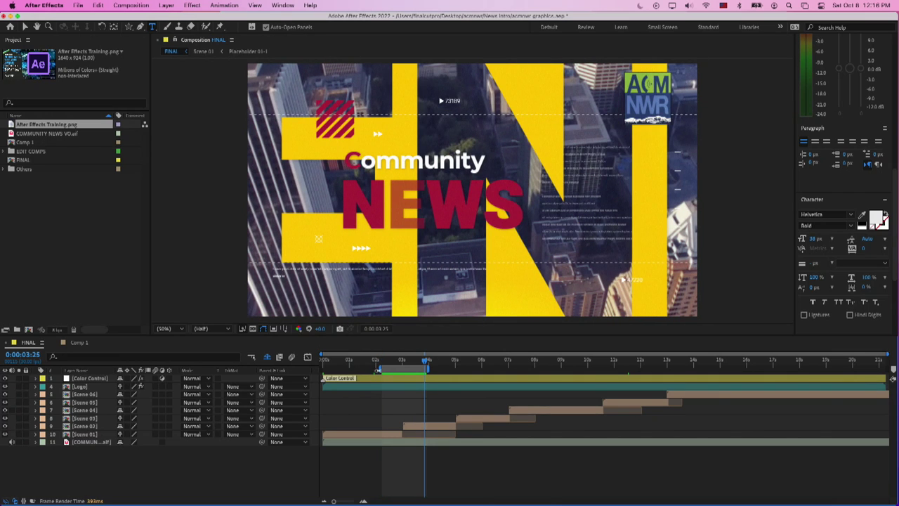
# - Extend the work area to cover the full length of the FINAL composition
pyautogui.moveTo(377, 369); pyautogui.dragTo(288, 376)
pyautogui.moveTo(427, 369); pyautogui.dragTo(372, 371)
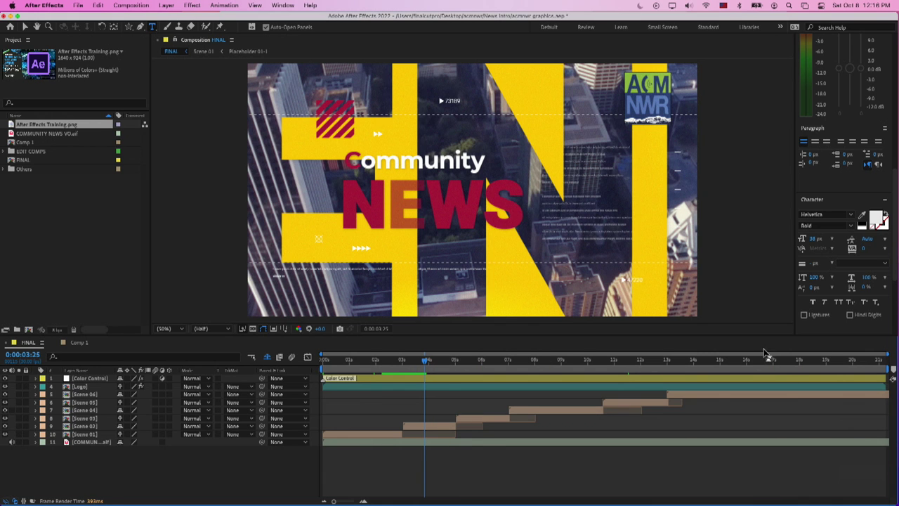
pyautogui.click(132, 5)
pyautogui.click(132, 5)
pyautogui.press('super+m')
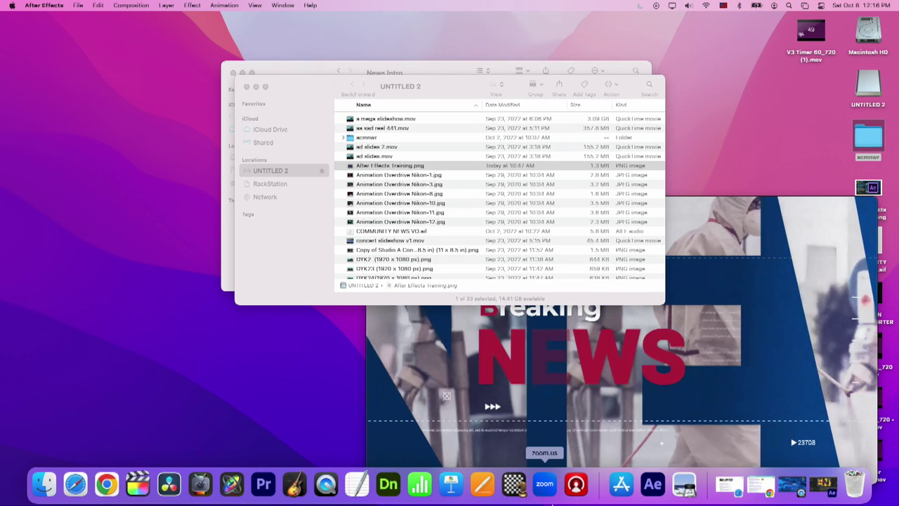
pyautogui.click(825, 489)
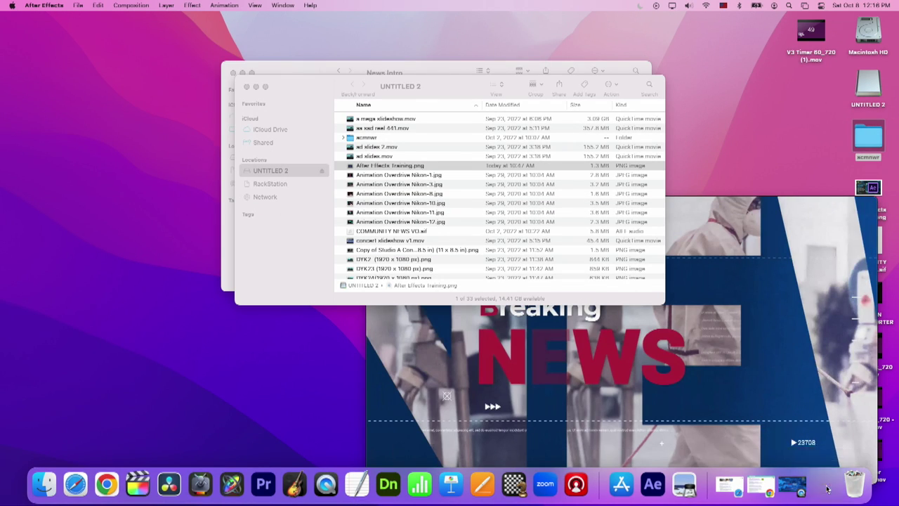